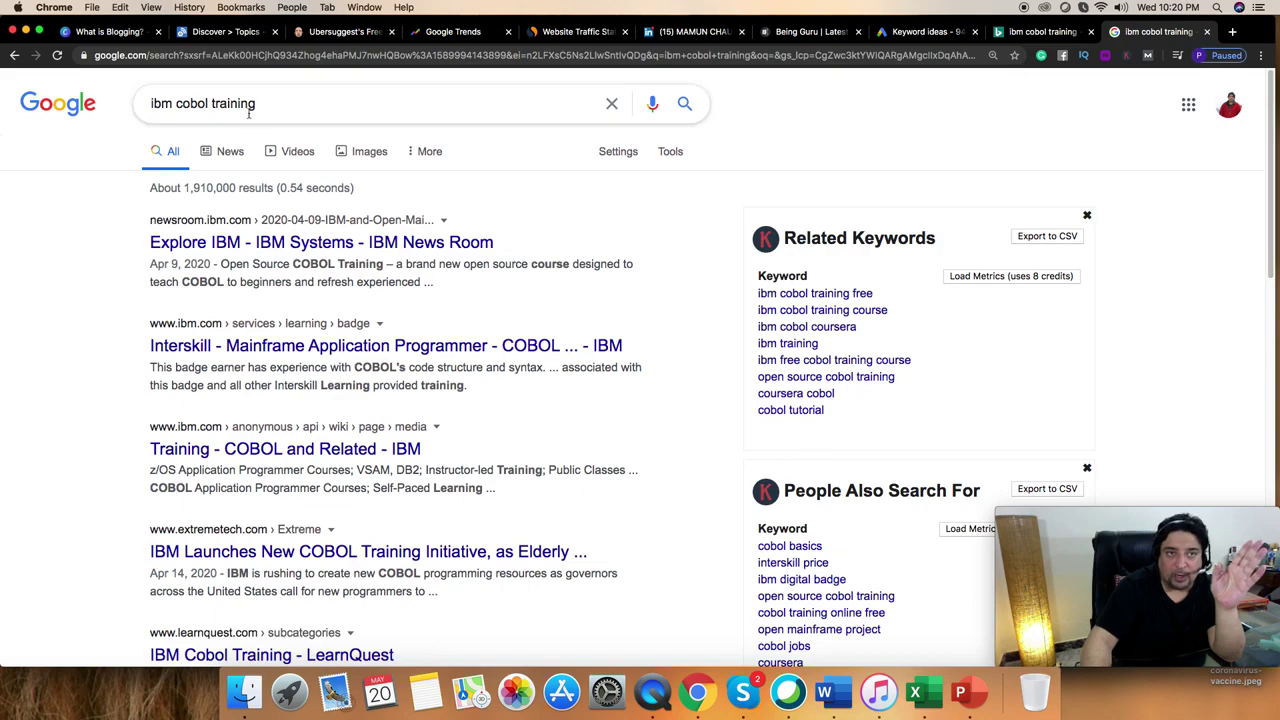
Look through both sets of Google results for "ibm cobol training" down to the related searches, going back to the earlier one
left_click_drag(1272, 109, 1263, 478)
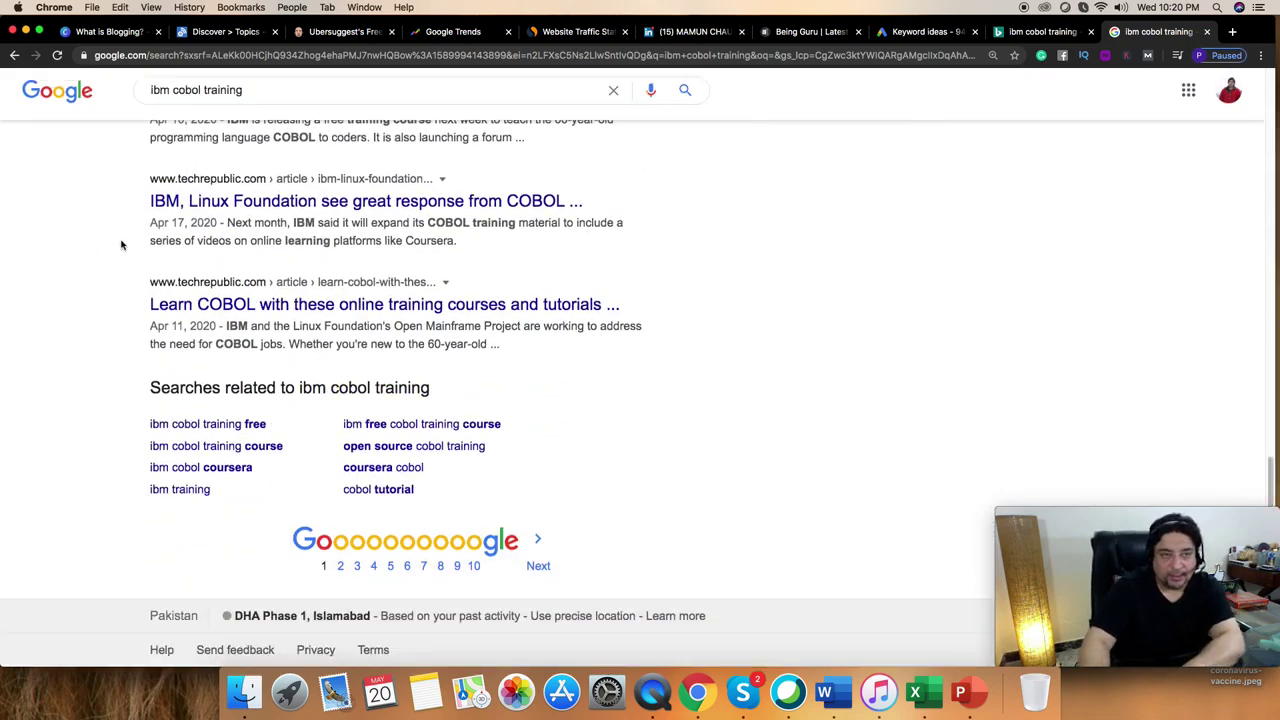
left_click(18, 57)
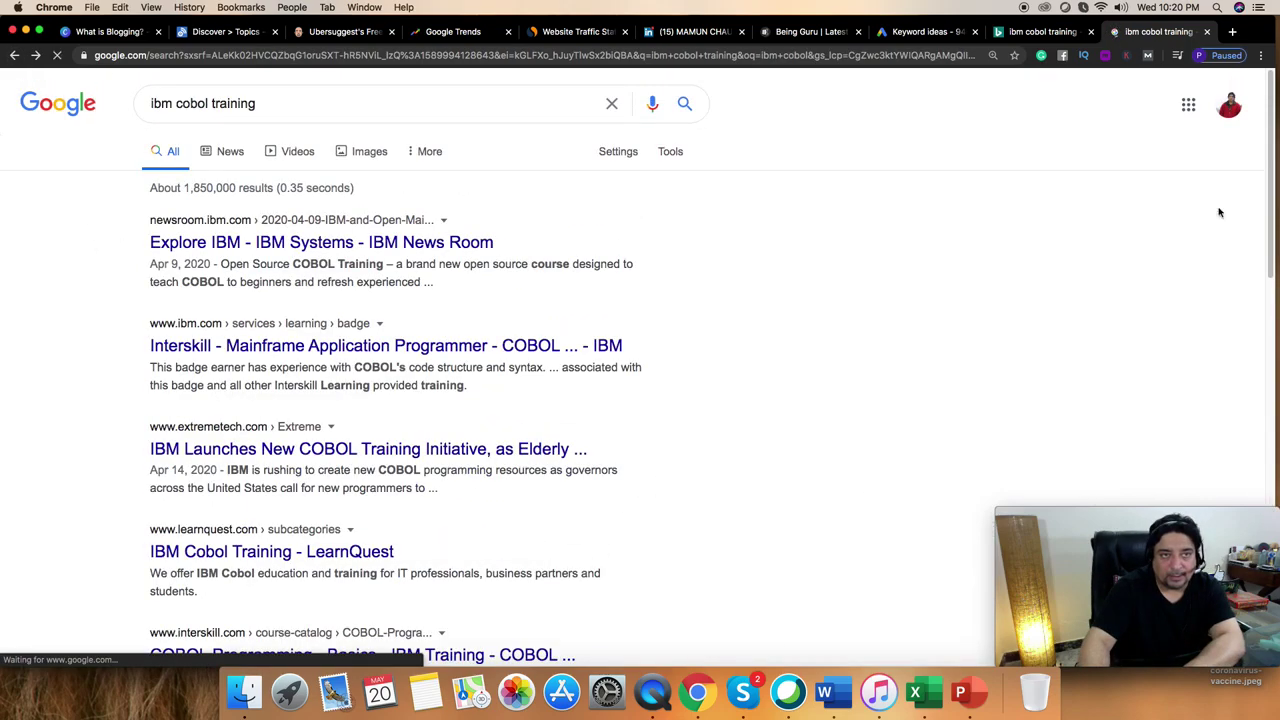
left_click_drag(1272, 192, 1272, 485)
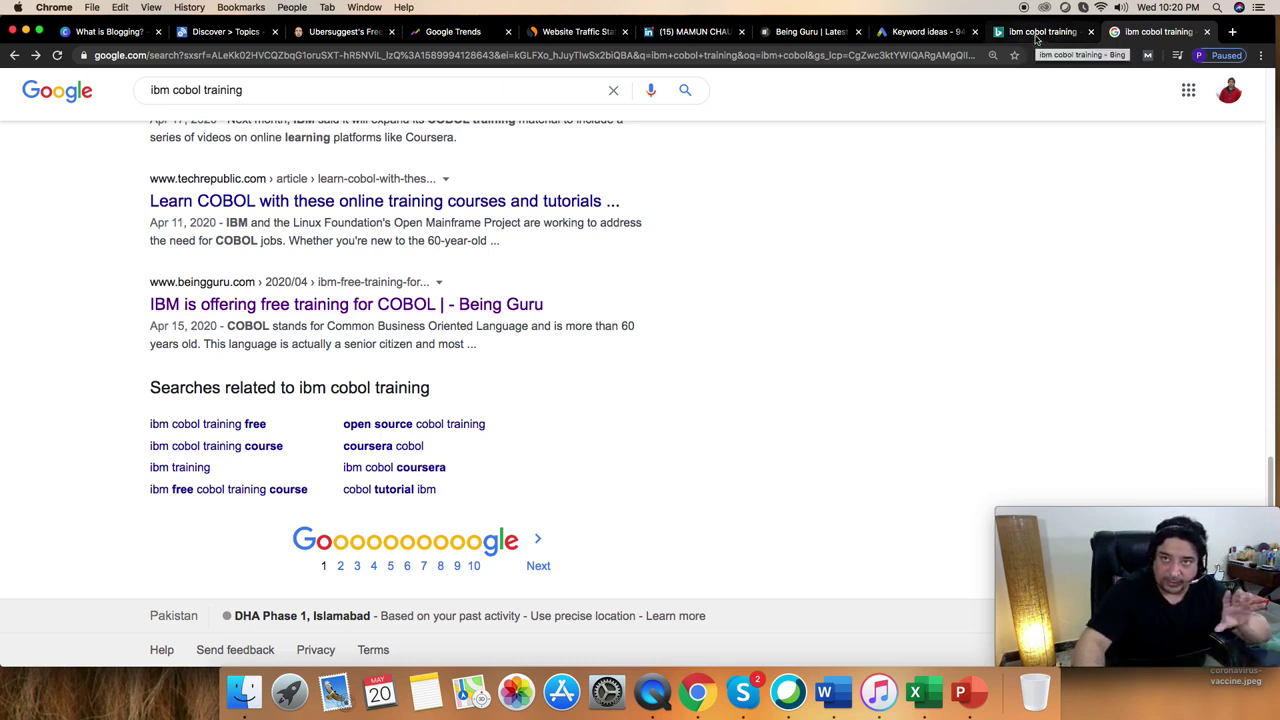
Check the average monthly searches, competition and top-of-page bids for "ibm cobol training" in Google Ads Keyword Planner
left_click(925, 31)
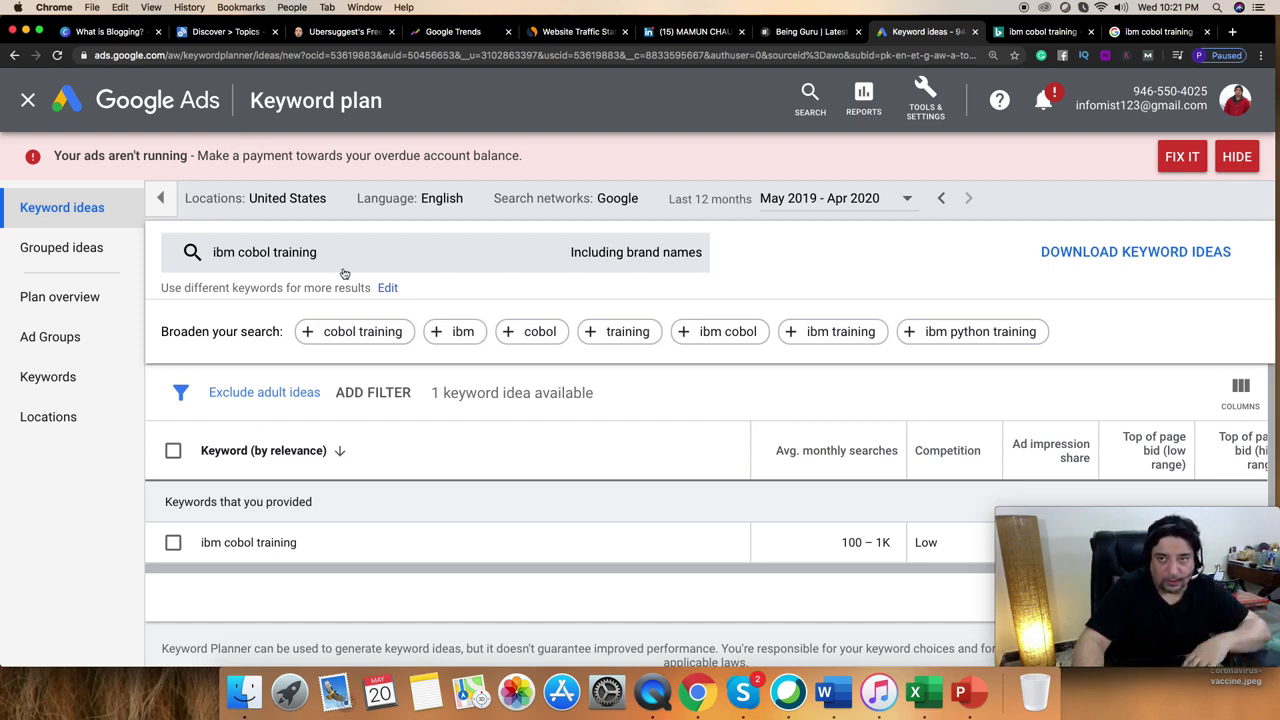
scroll(1268, 380, "down", 1)
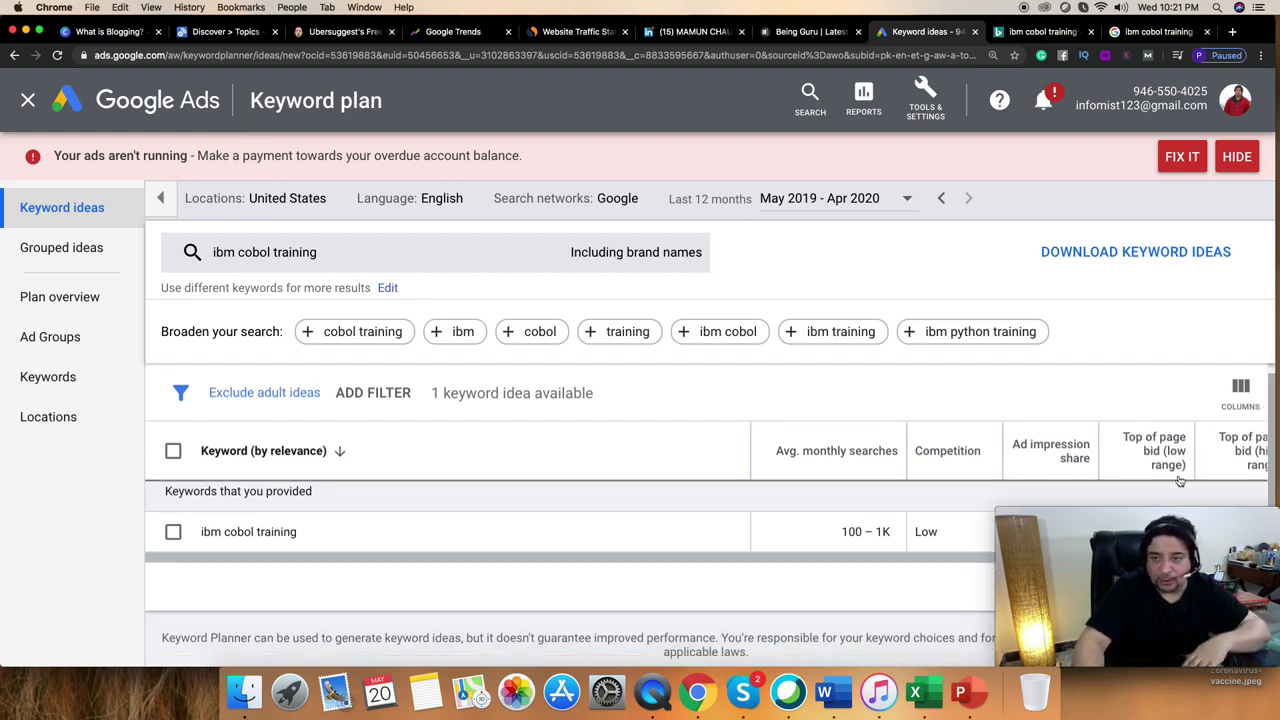
left_click_drag(1150, 517, 1091, 235)
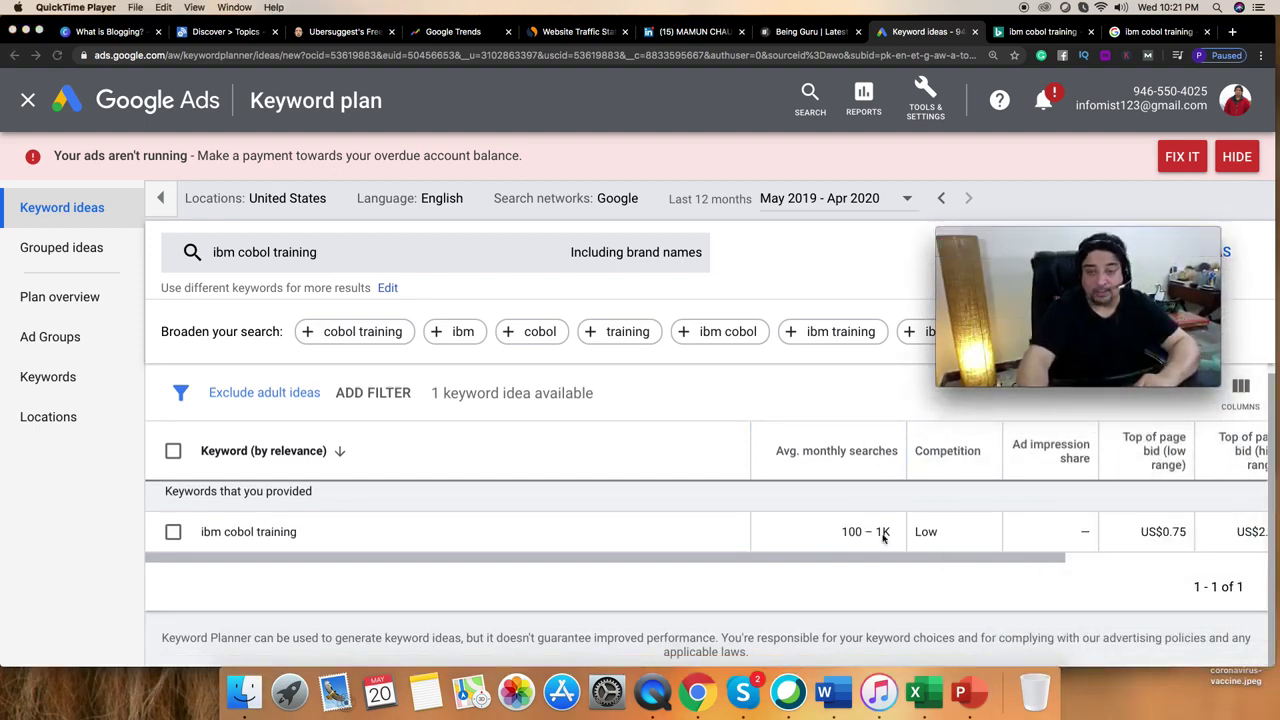
left_click(922, 533)
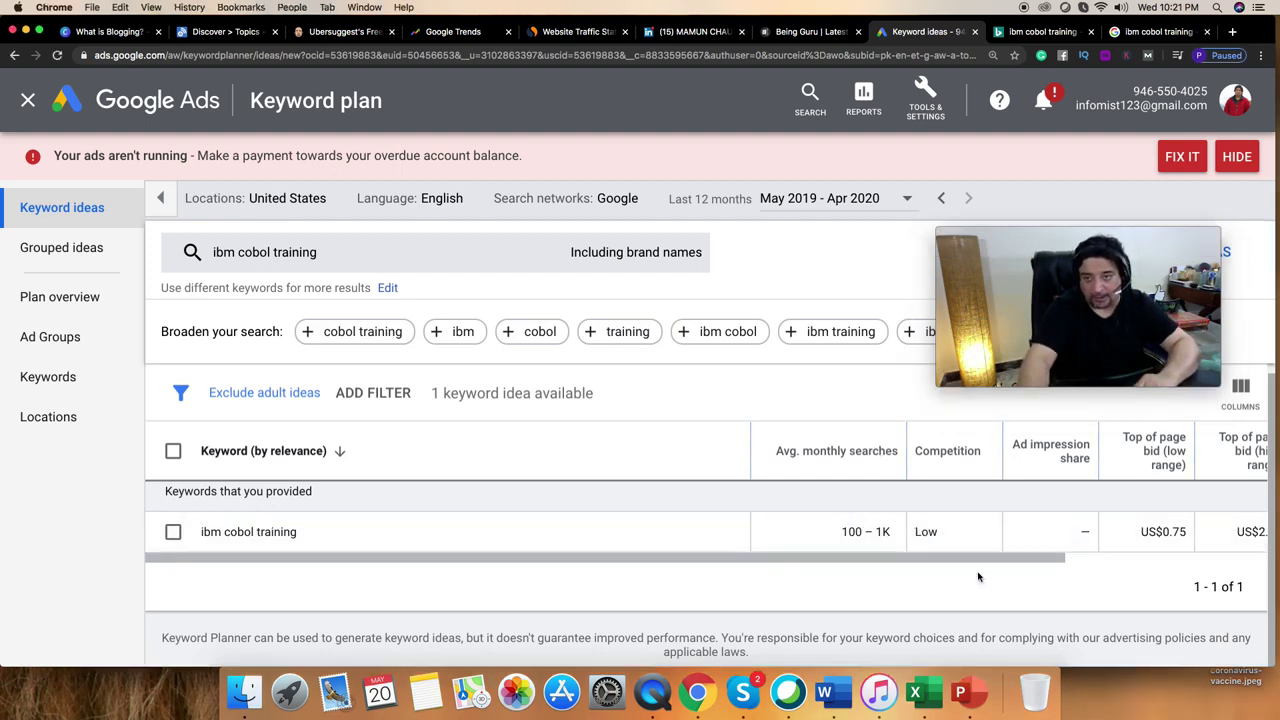
left_click_drag(1008, 558, 1091, 563)
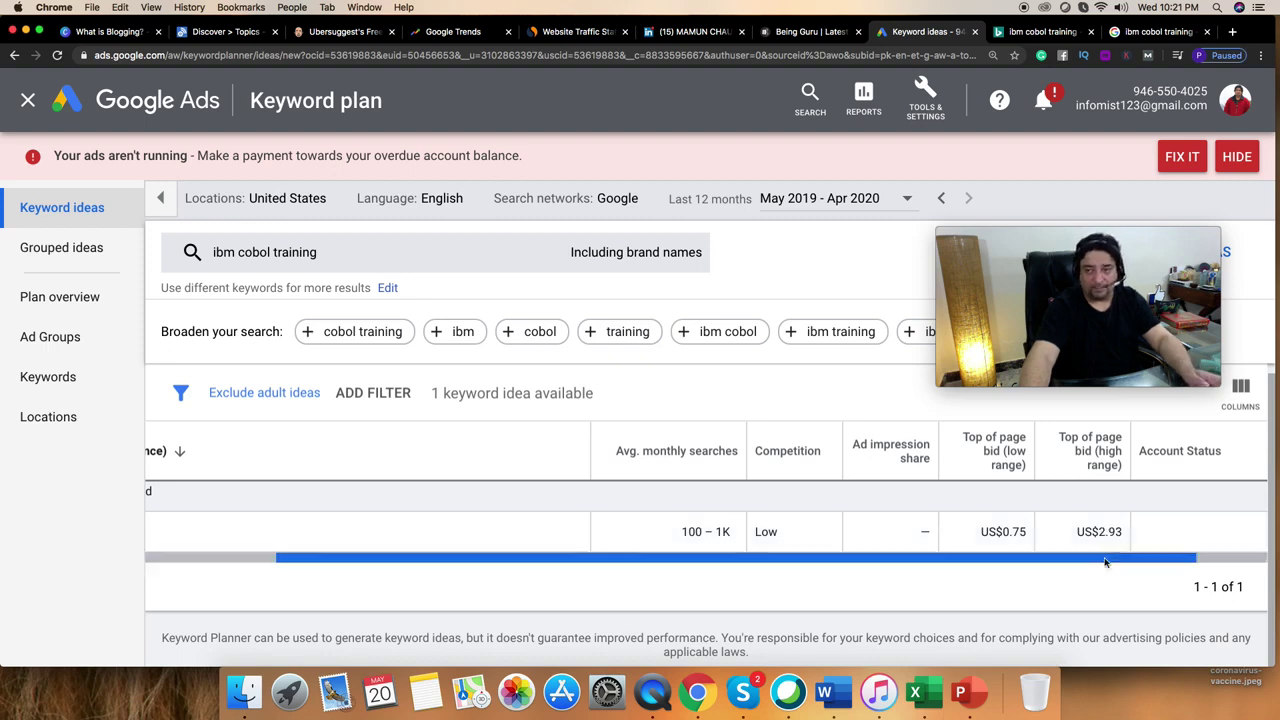
scroll(1105, 562, "left", 5)
Find the Being Guru article in the Bing results for "ibm cobol training" and highlight the "2020/04" part of its URL
mouse_move(1016, 352)
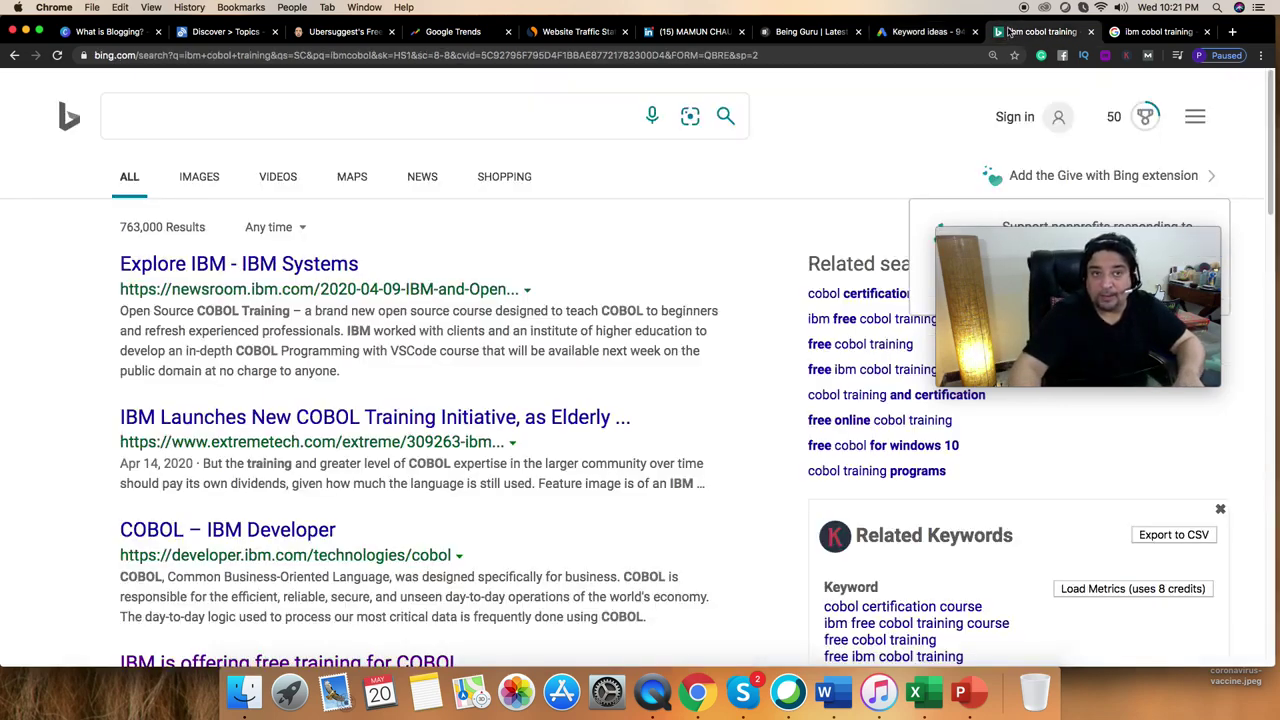
left_click(1012, 32)
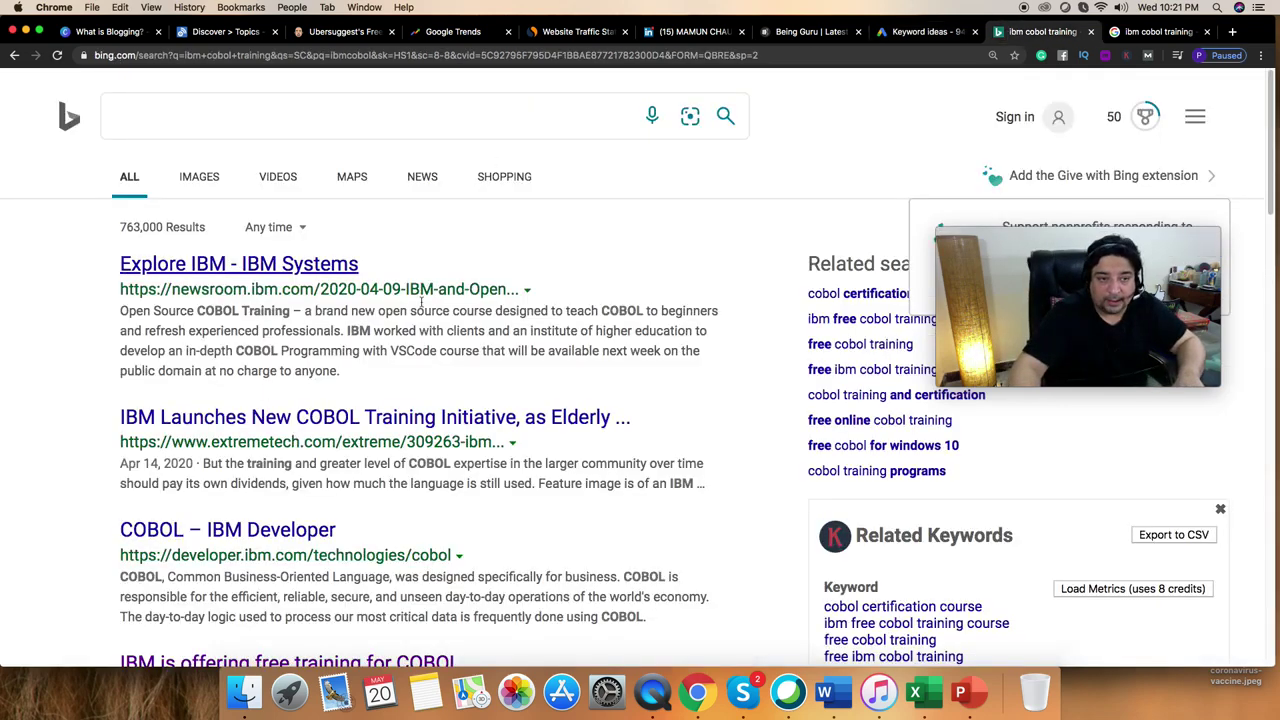
left_click_drag(1265, 190, 1264, 238)
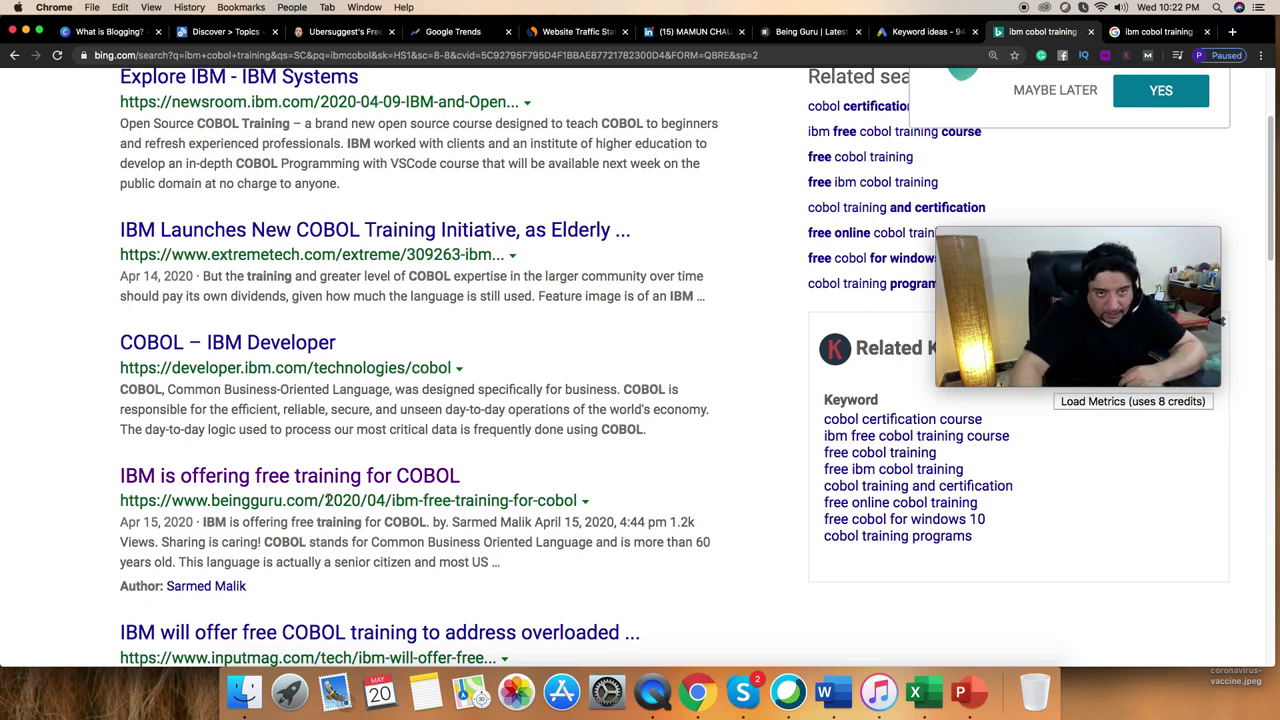
left_click_drag(326, 500, 386, 500)
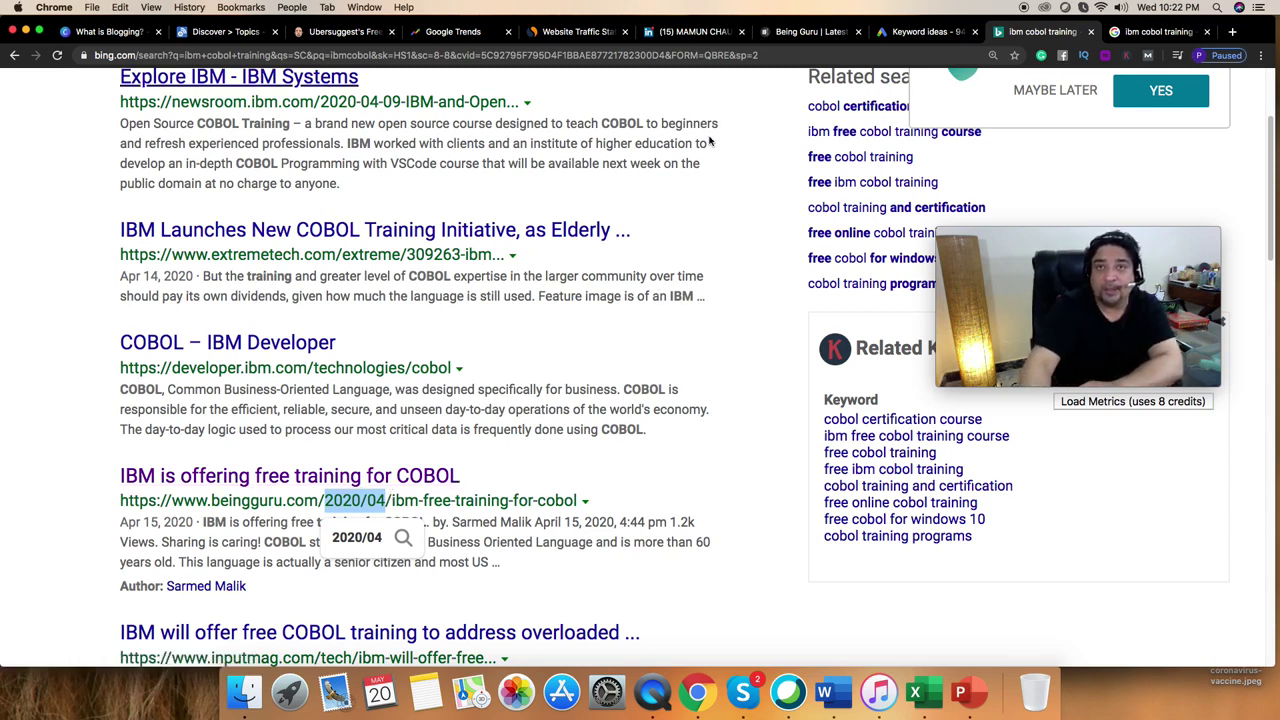
Browse the Being Guru homepage, looking over its featured stories and latest blog posts
left_click(800, 31)
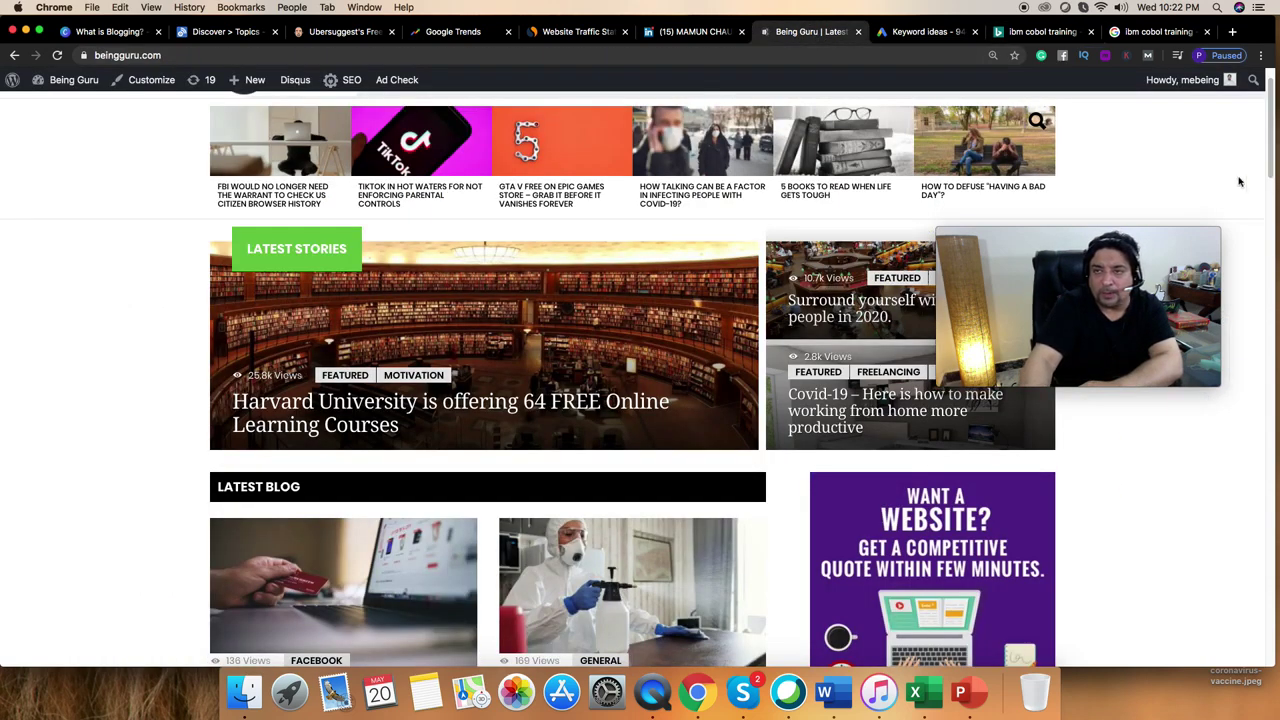
left_click_drag(1169, 242, 1228, 571)
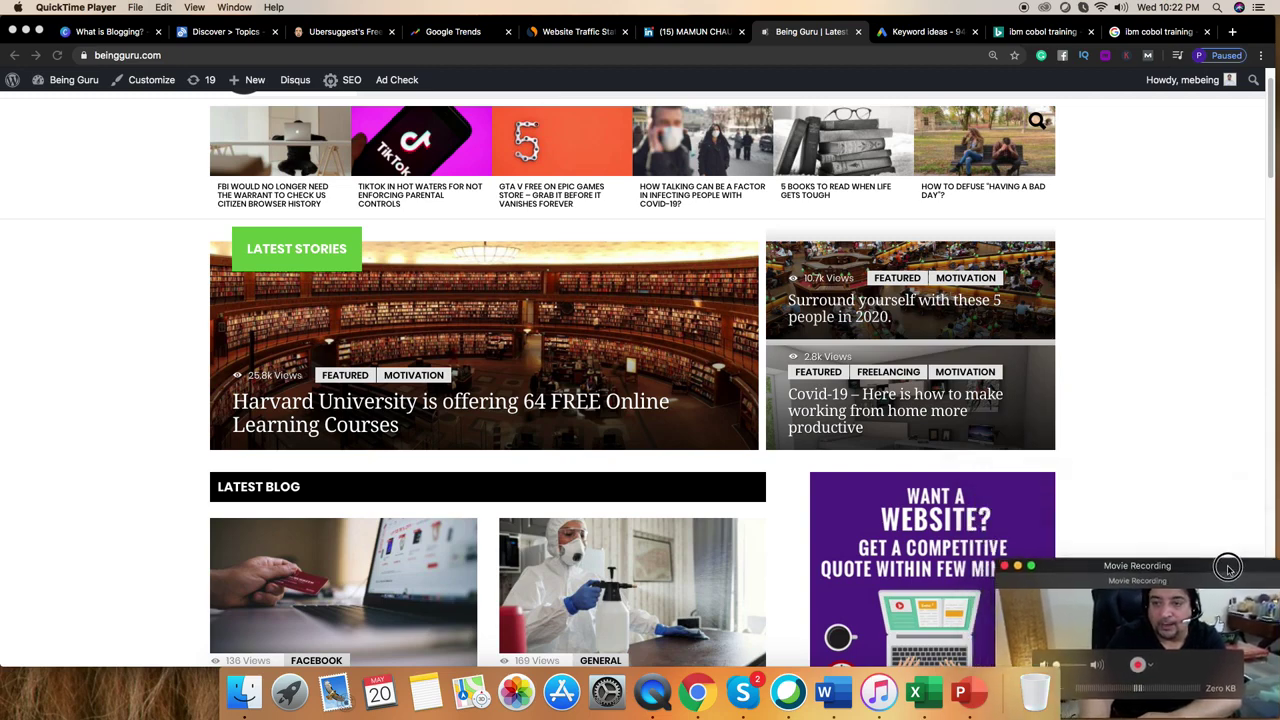
left_click(1269, 147)
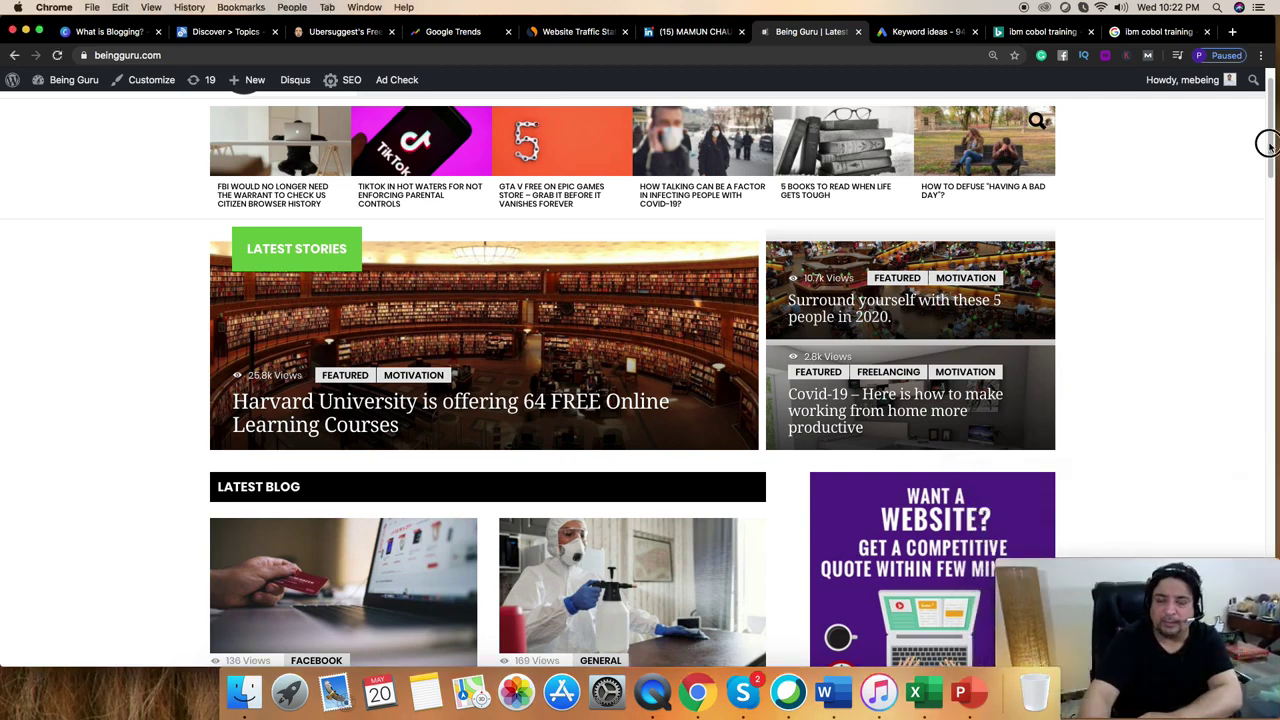
left_click_drag(1267, 163, 1268, 257)
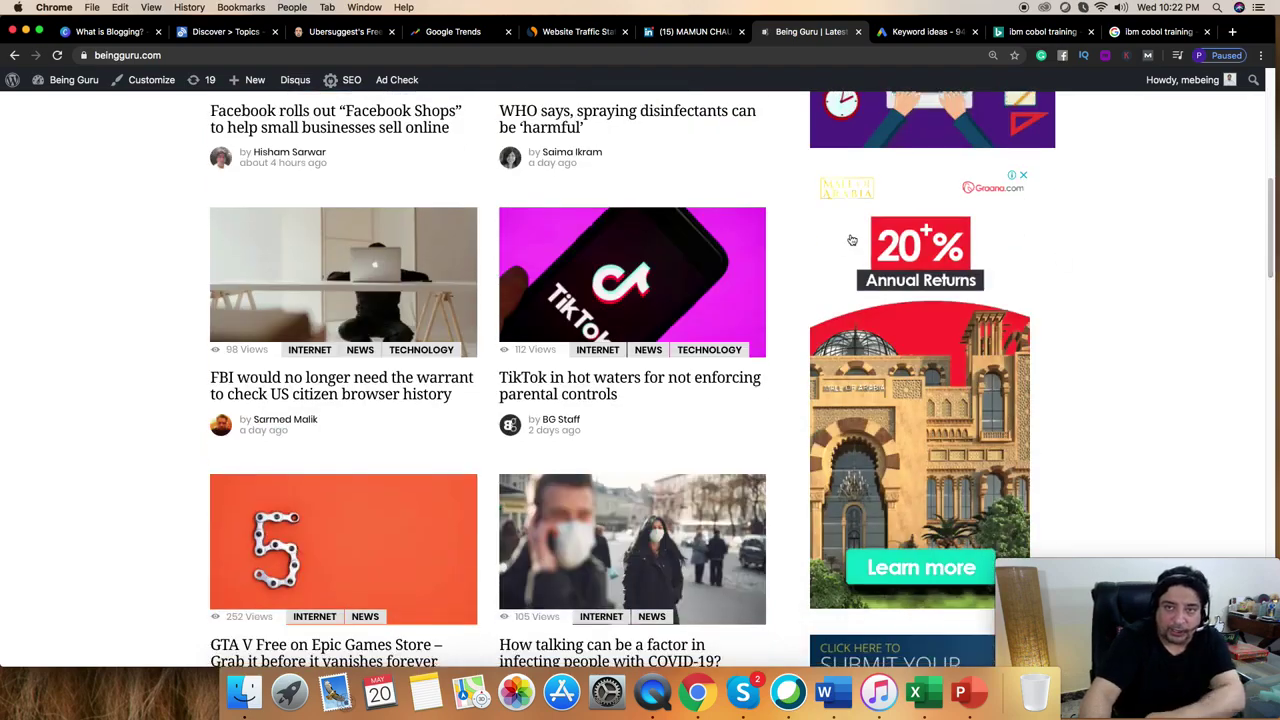
left_click_drag(1270, 238, 1268, 135)
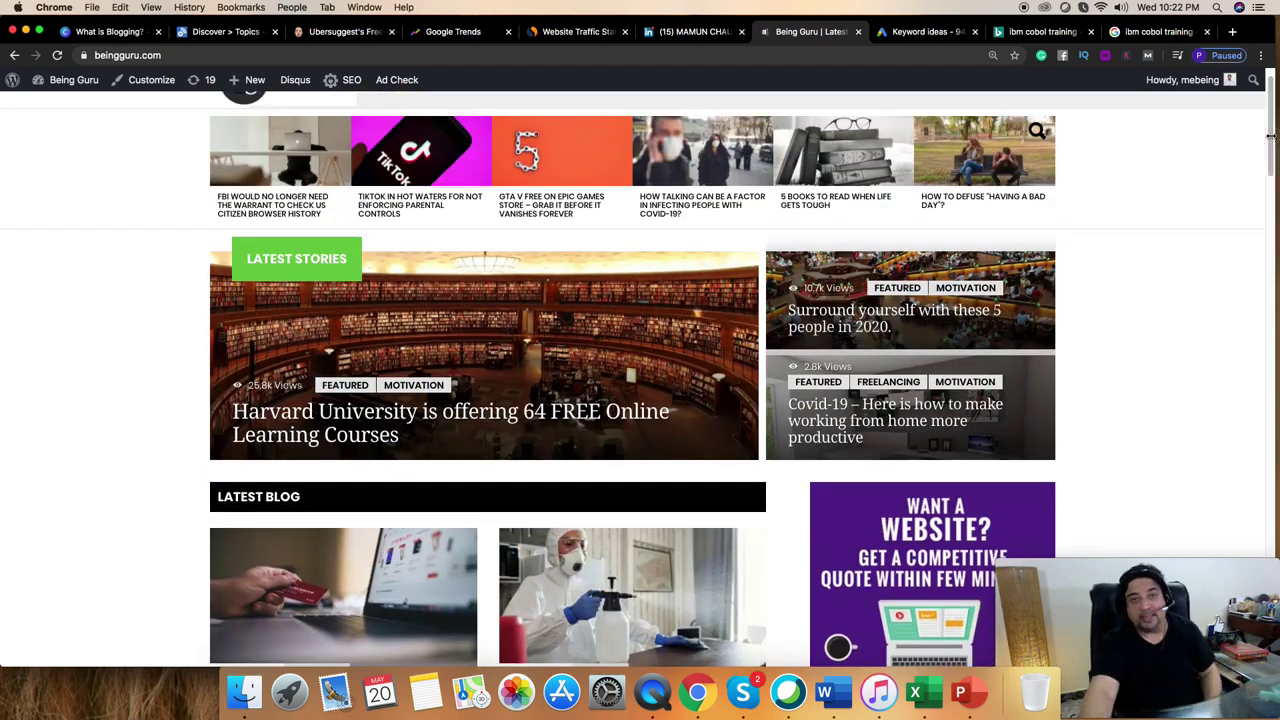
Check the view count of Being Guru's "IBM is offering free training for COBOL" article from the Google results and close its tab
left_click(1052, 36)
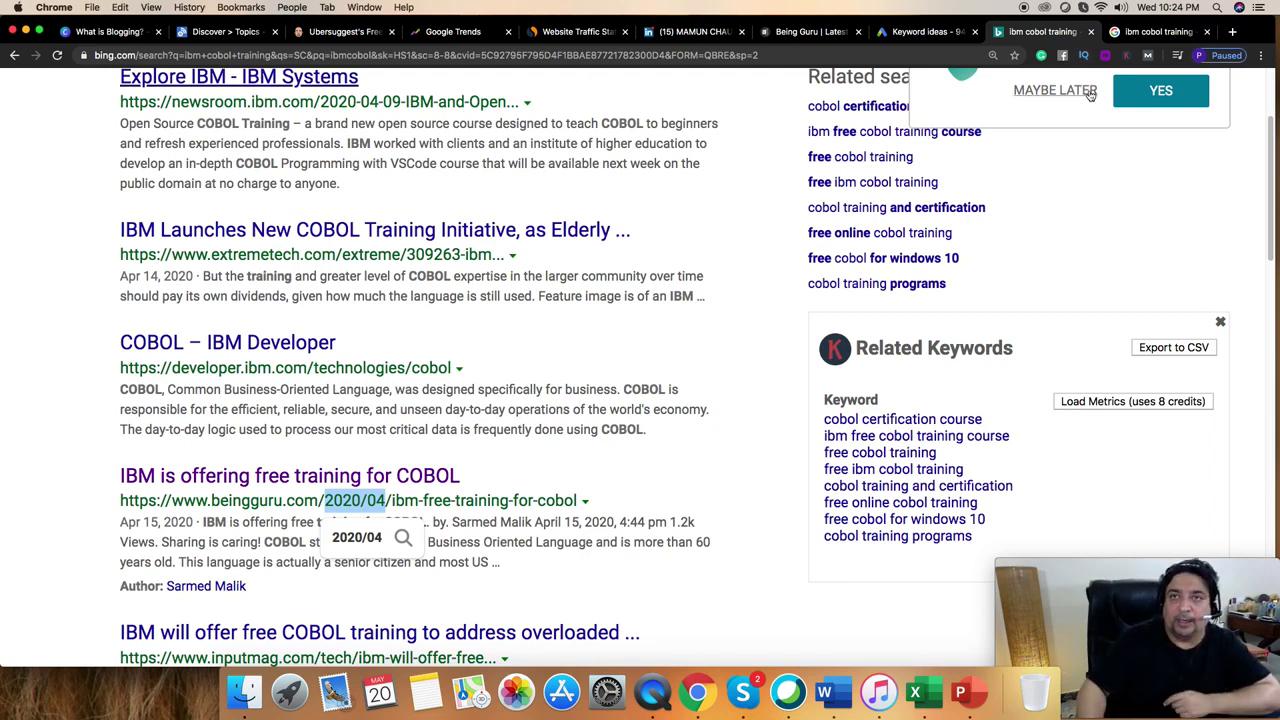
left_click(1139, 32)
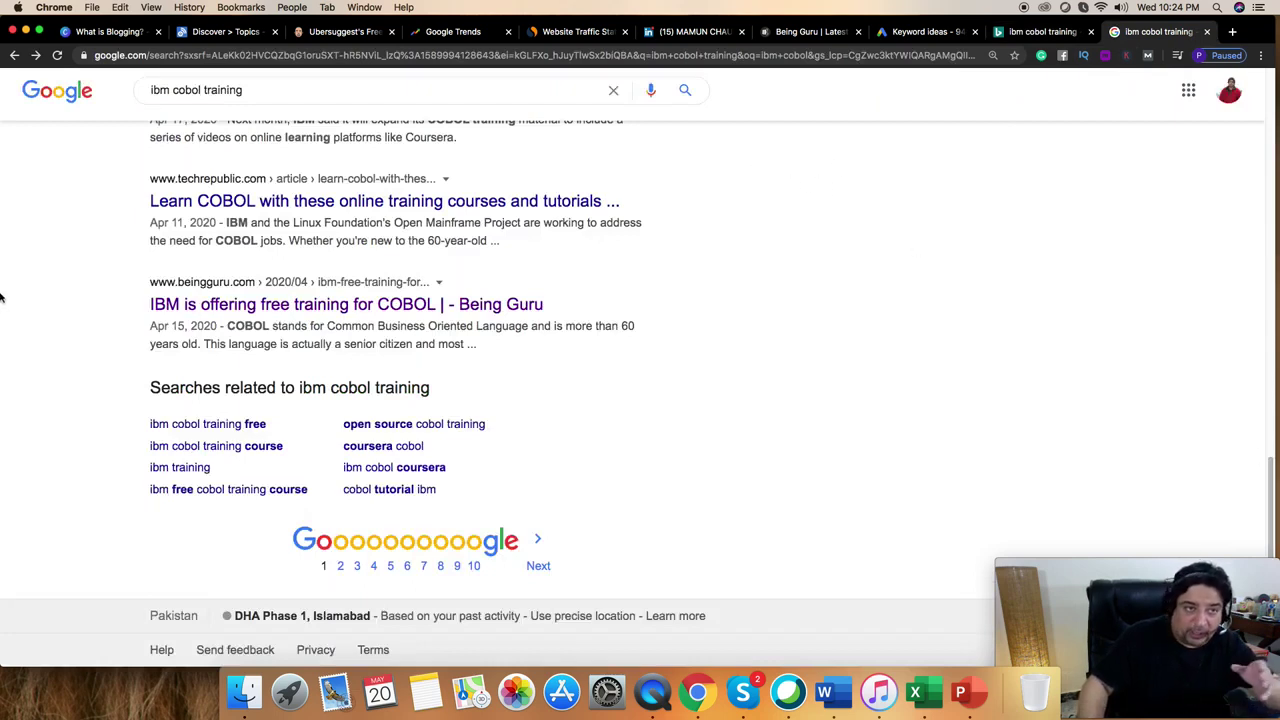
left_click(228, 300)
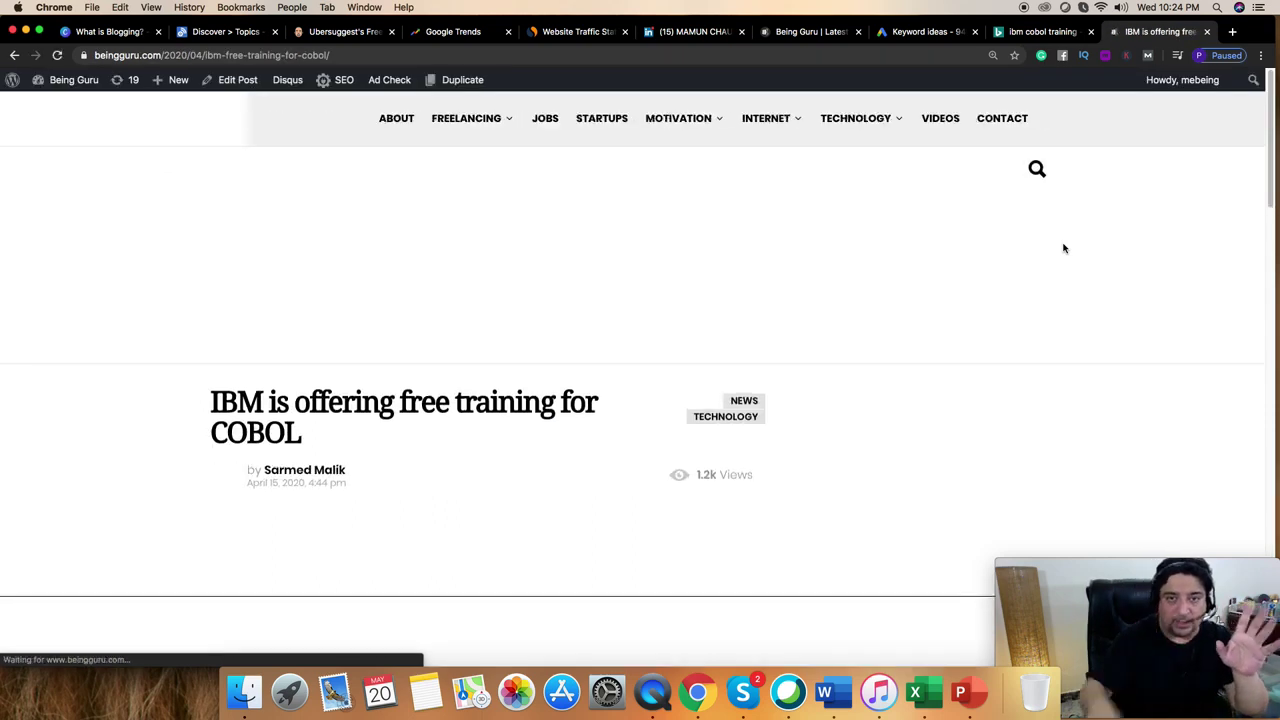
double_click(706, 474)
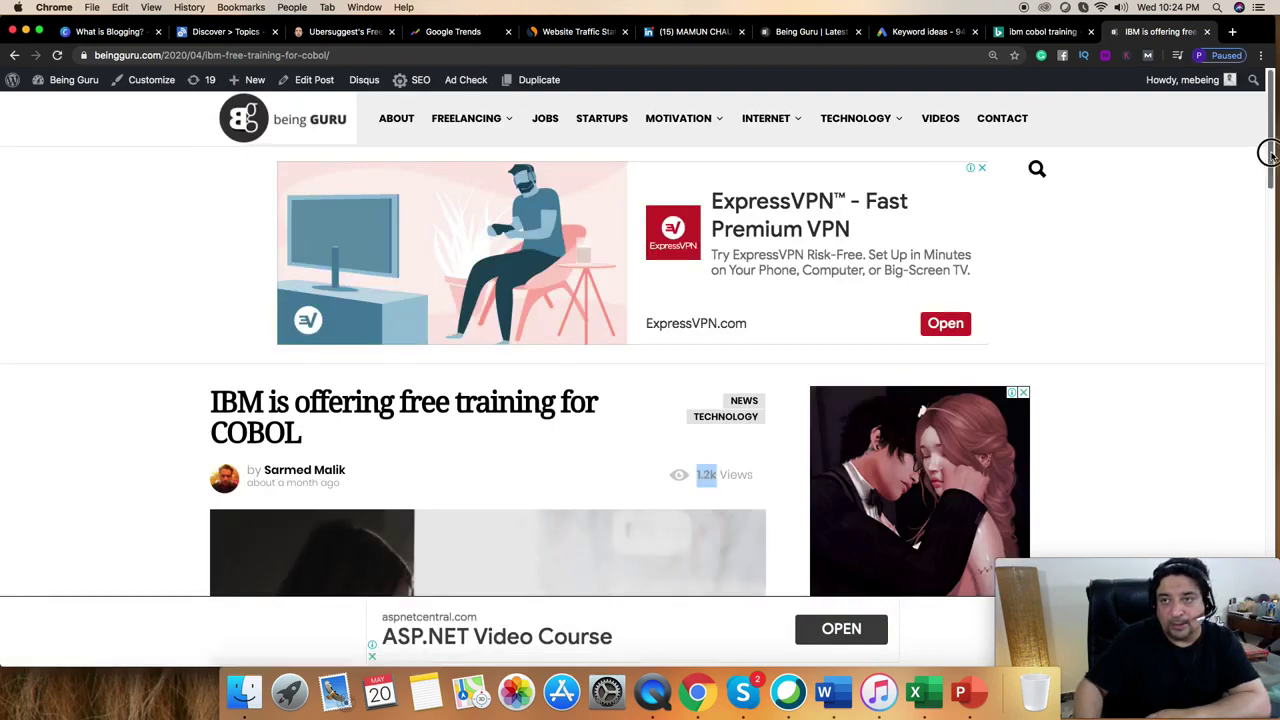
mouse_move(1270, 152)
left_mouse_down()
mouse_move(1260, 317)
mouse_move(1260, 129)
mouse_move(1268, 140)
left_mouse_up()
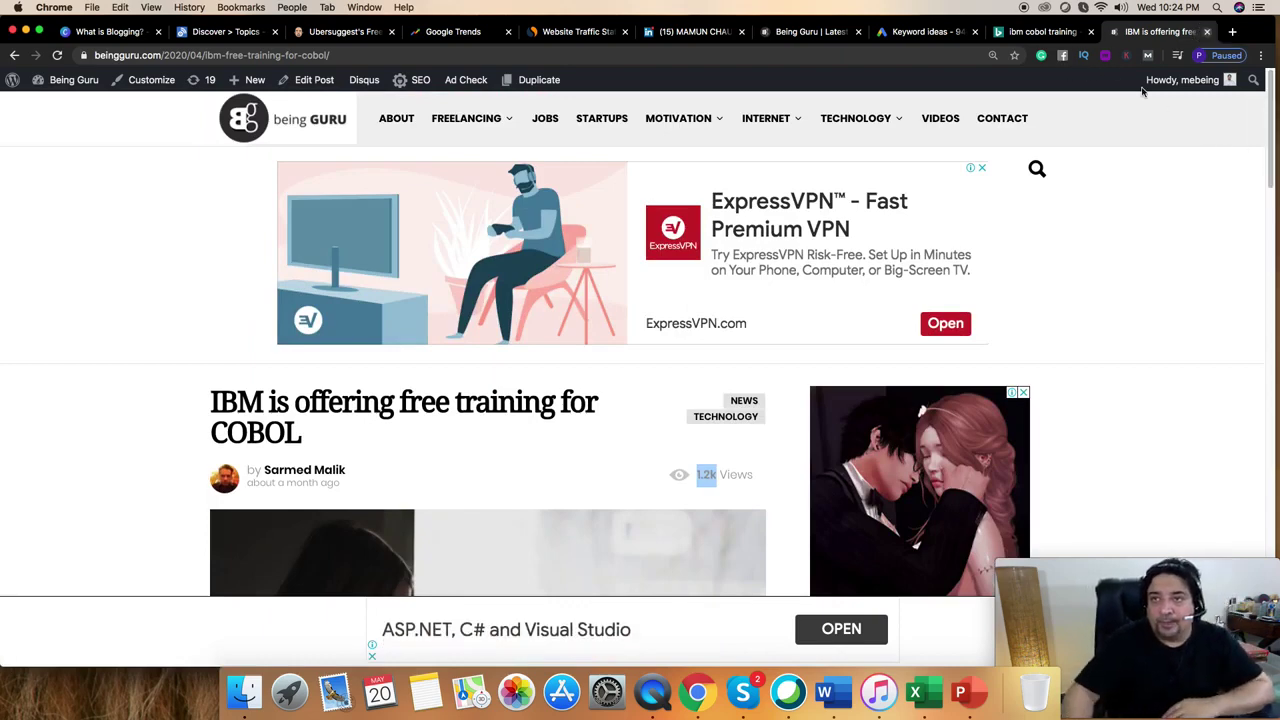
key("super+w")
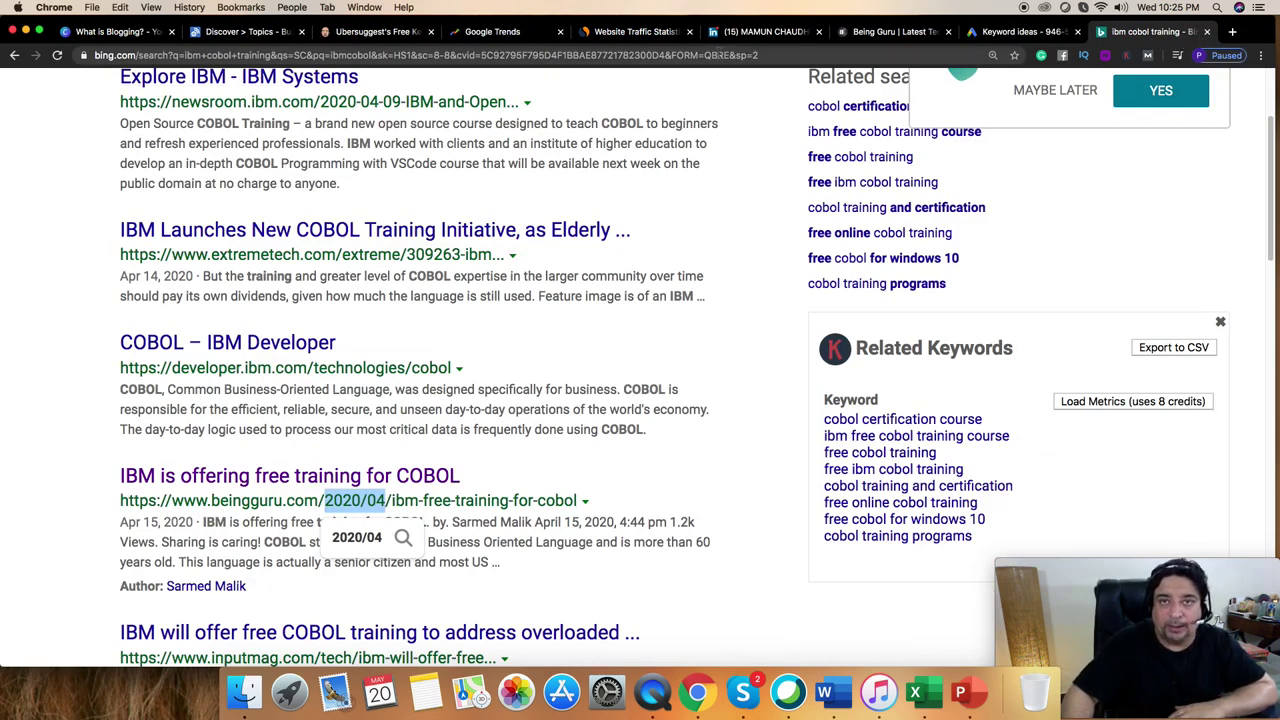
Search Bing for "happy new year 2020" using the suggestion offered for "happy new year"
scroll(400, 350, "up", 5)
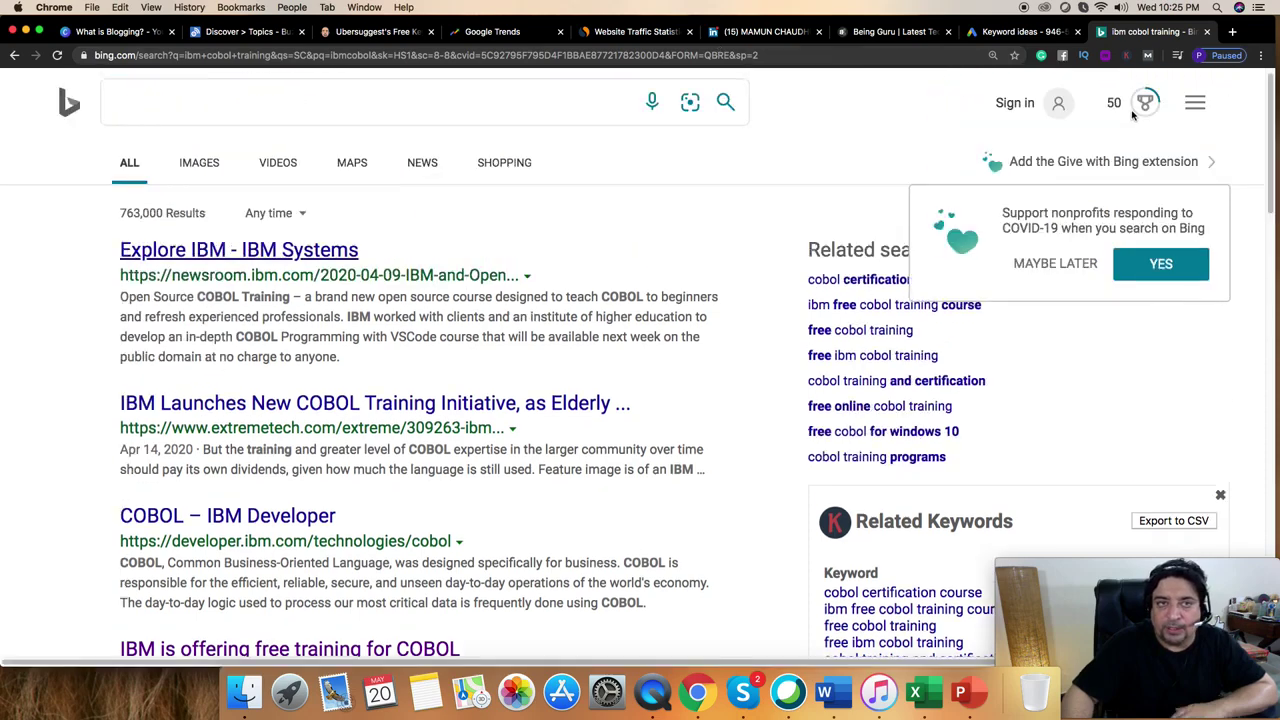
left_click(340, 108)
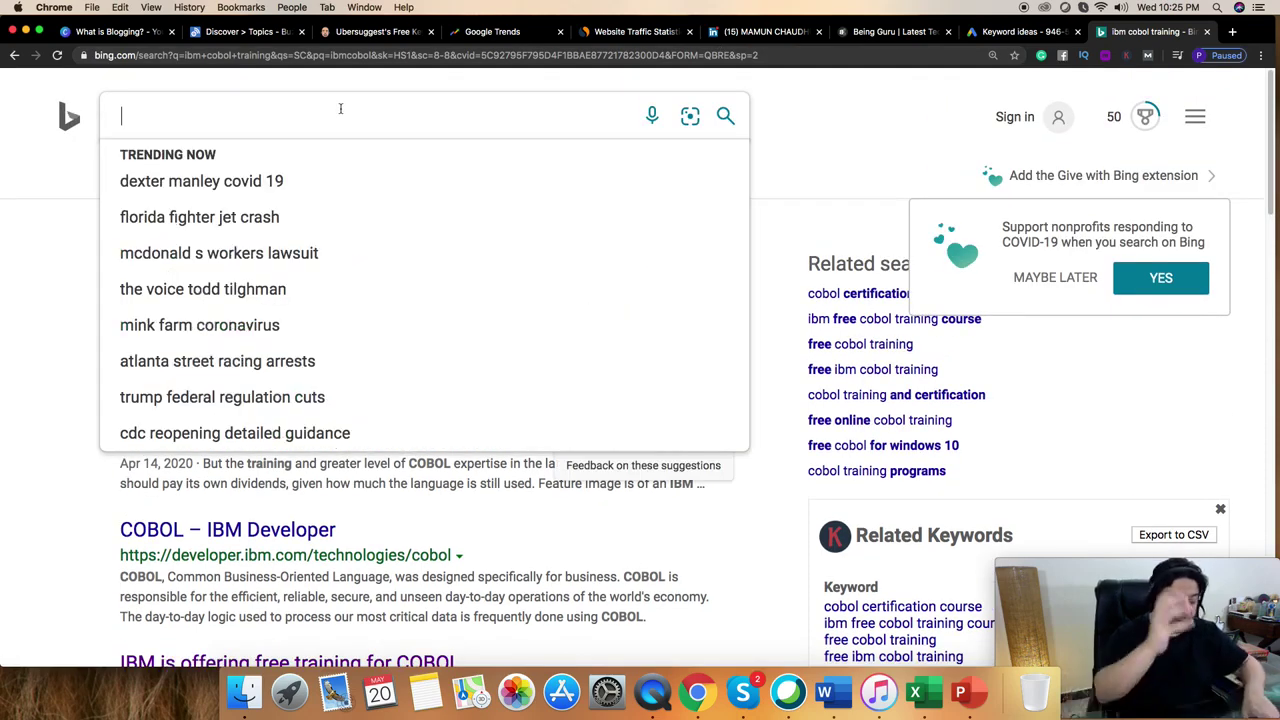
type("happy new year")
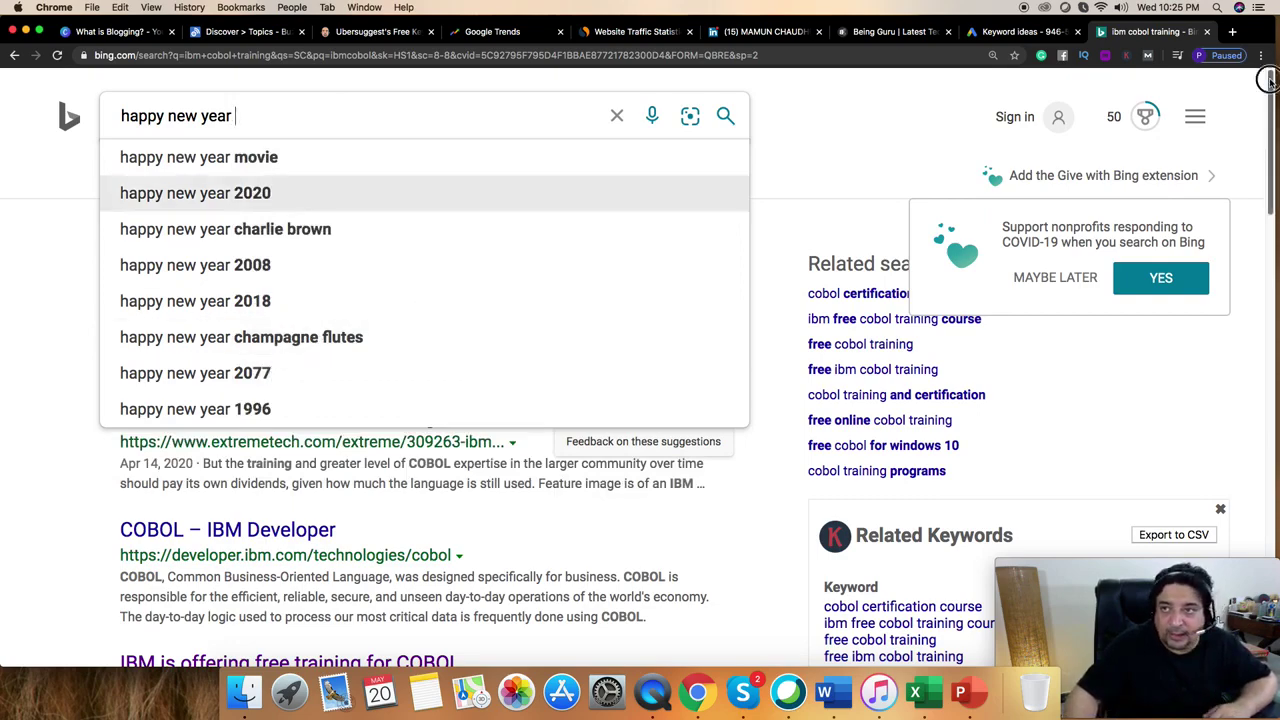
scroll(1270, 162, "down", 5)
left_click_drag(1270, 162, 1272, 556)
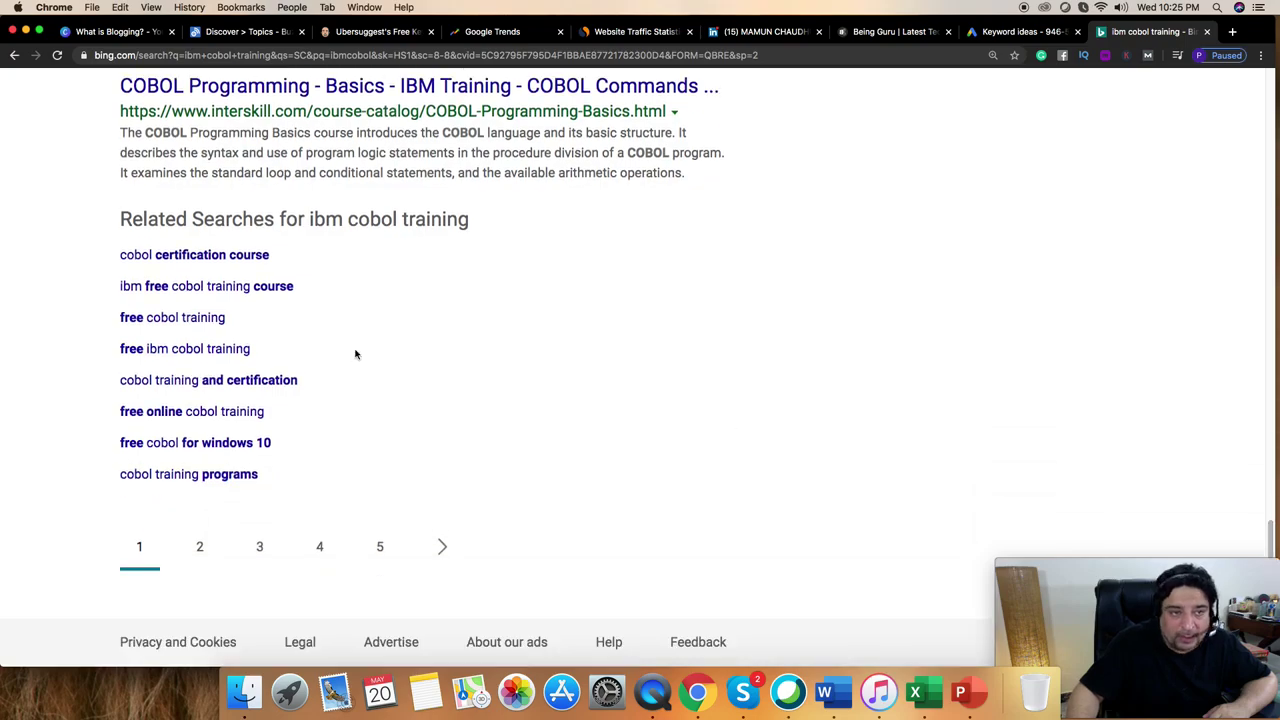
scroll(1270, 216, "up", 3)
scroll(1268, 214, "up", 12)
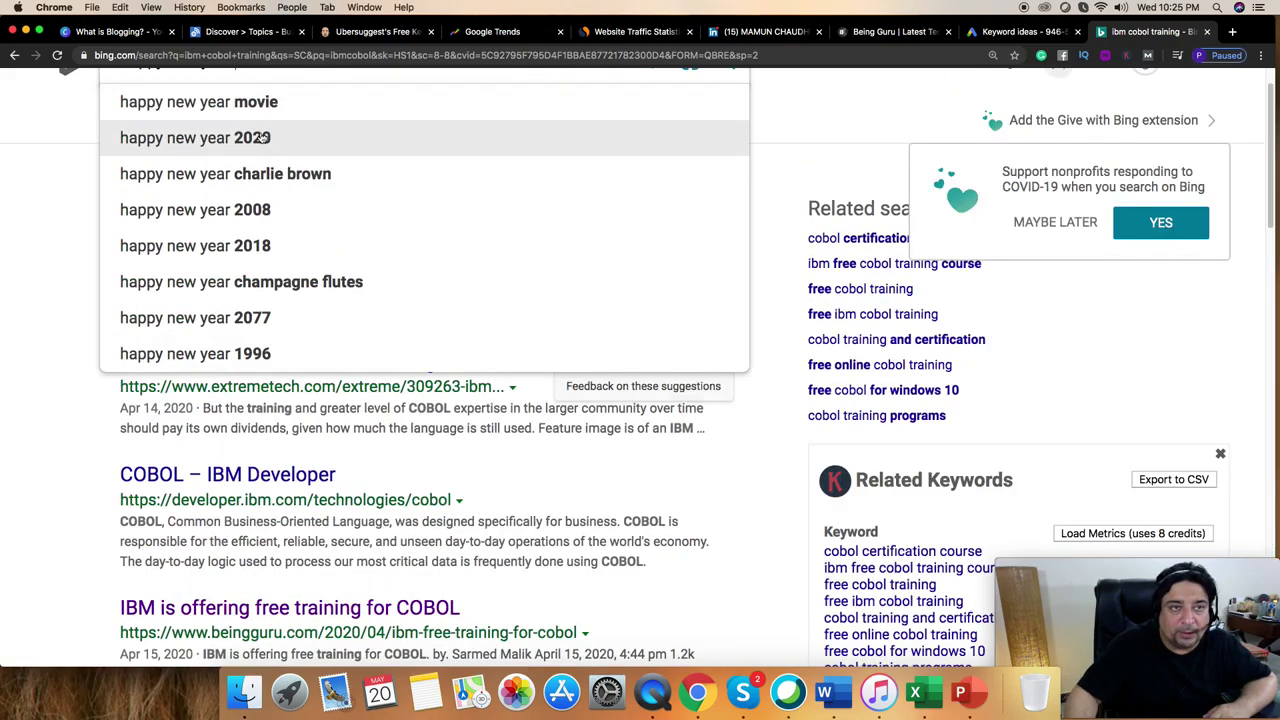
left_click(262, 137)
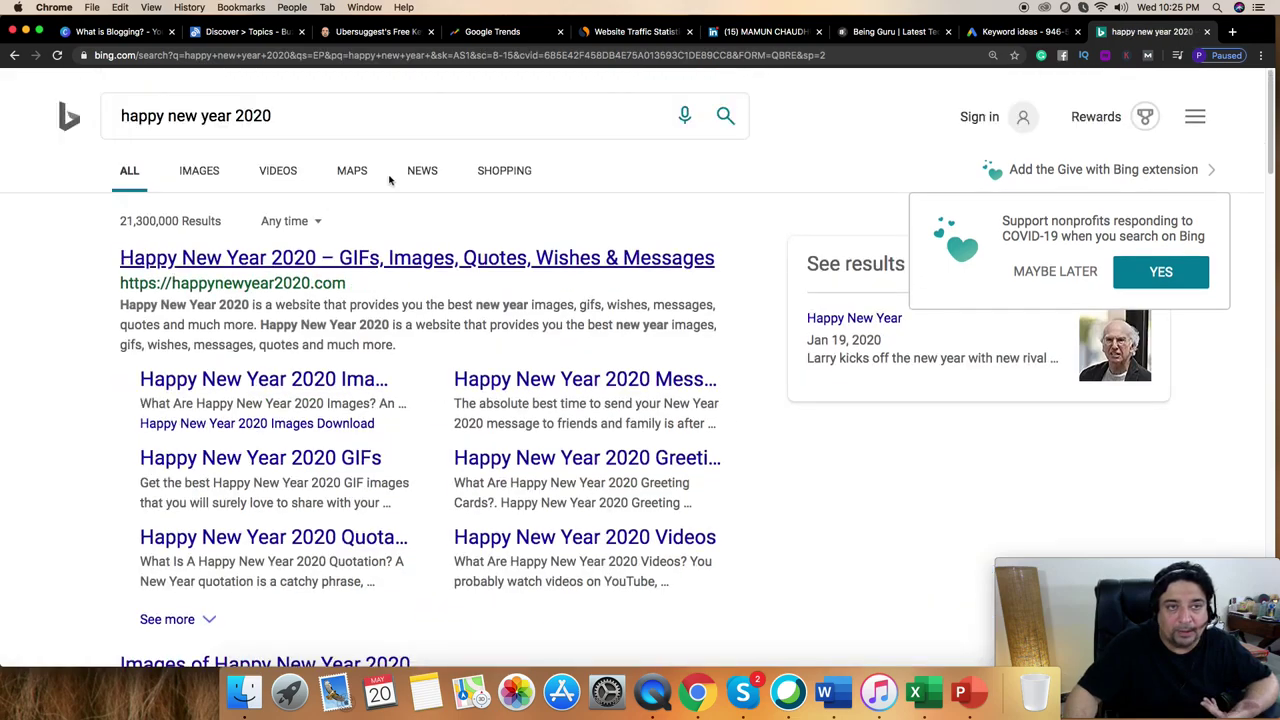
Look through the Bing results for "happy new year 2020" down to the related searches and return to the search box
scroll(1268, 163, "down", 1)
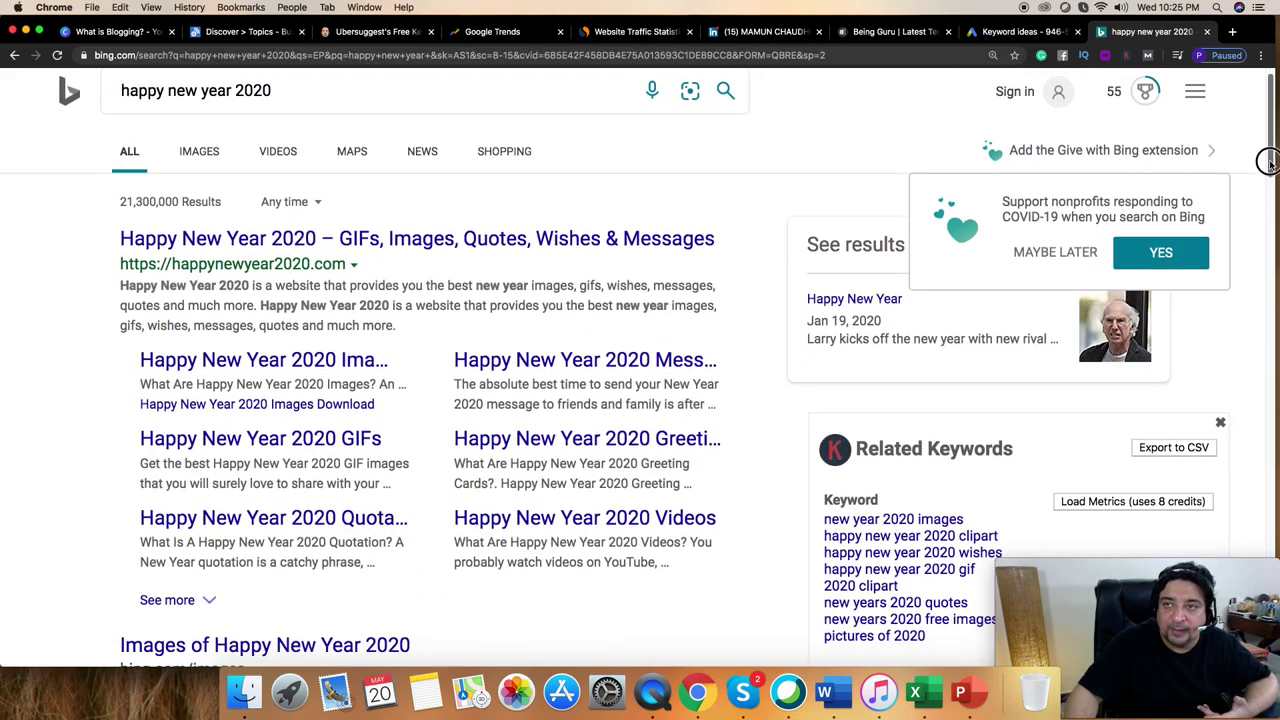
scroll(1268, 163, "down", 15)
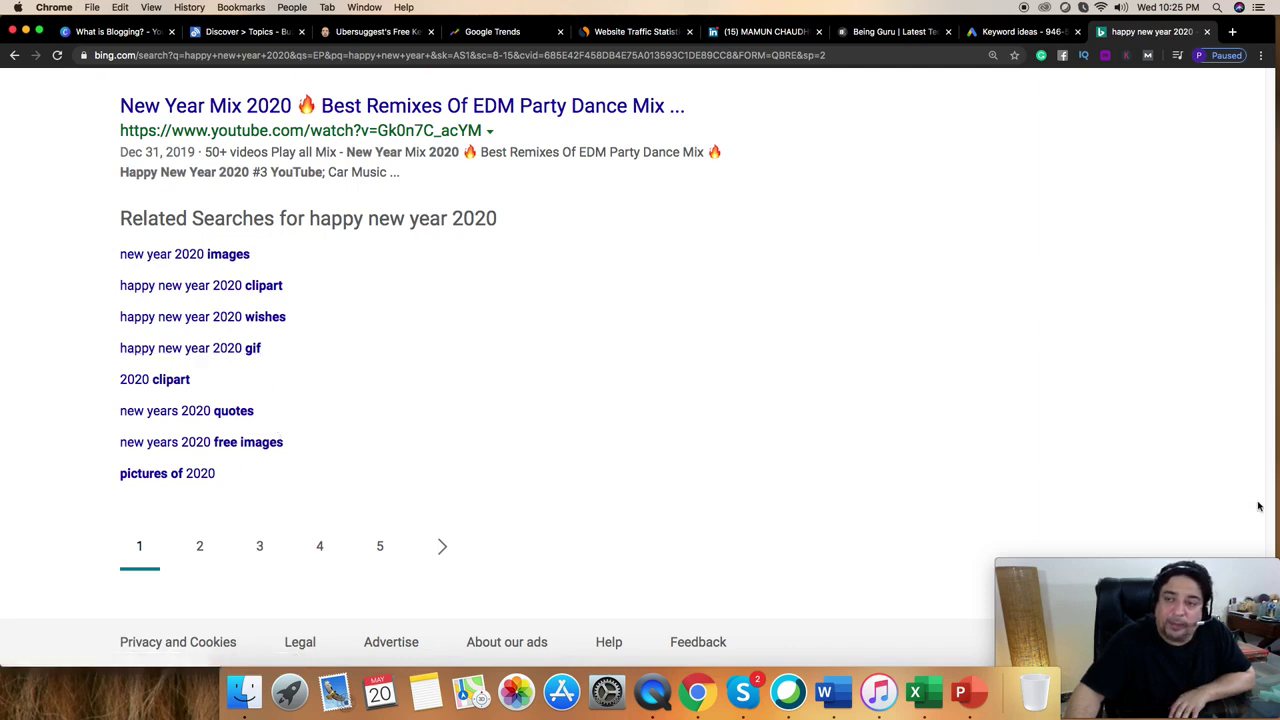
left_click_drag(1134, 540, 1065, 510)
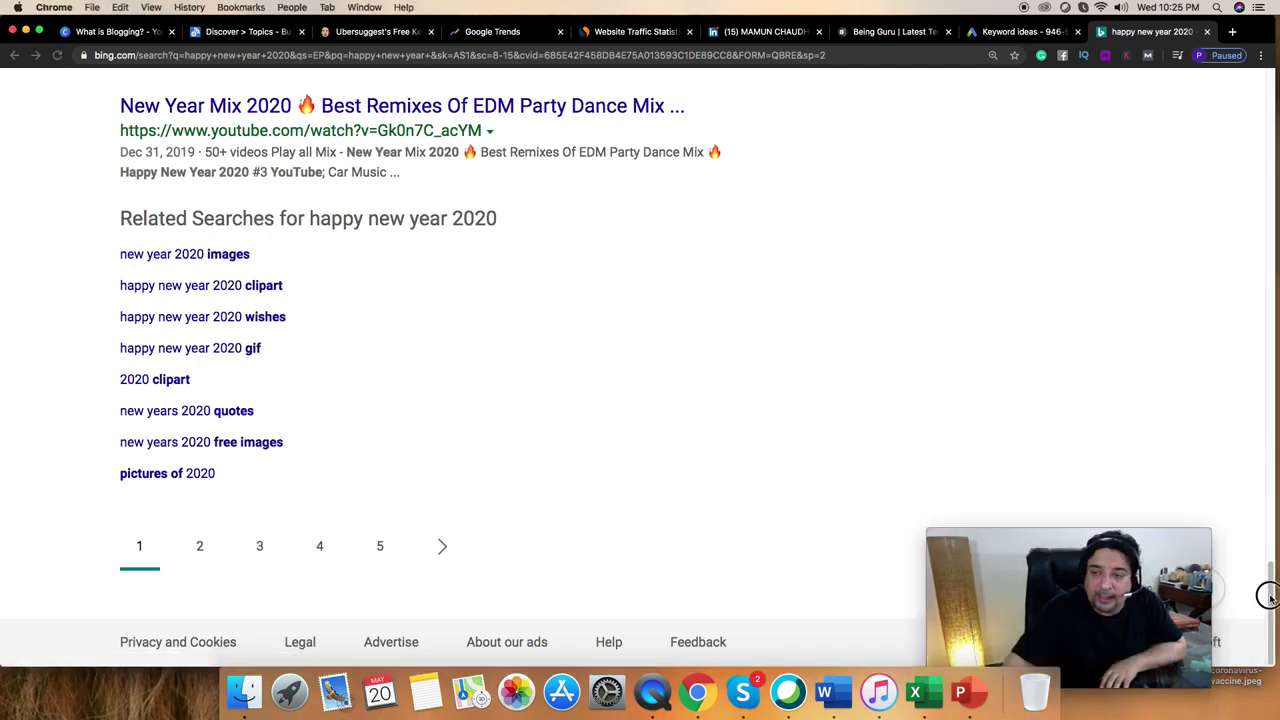
left_click(1268, 244)
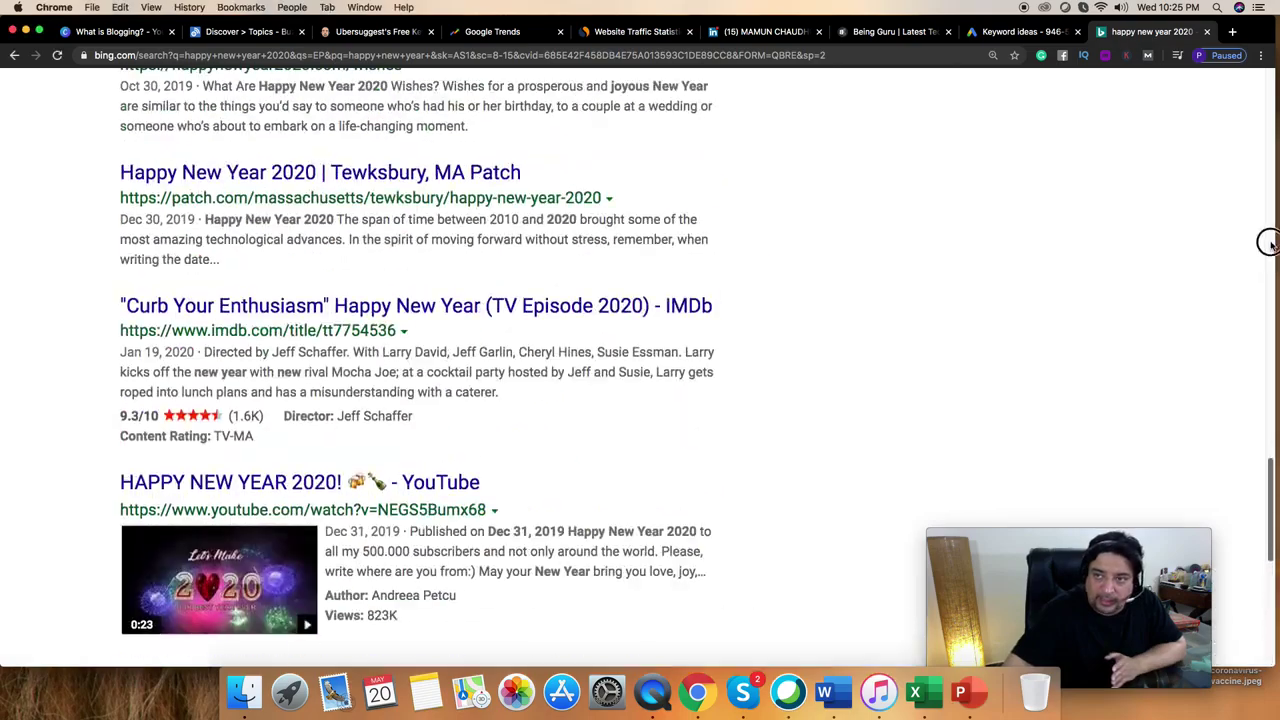
left_click(1266, 106)
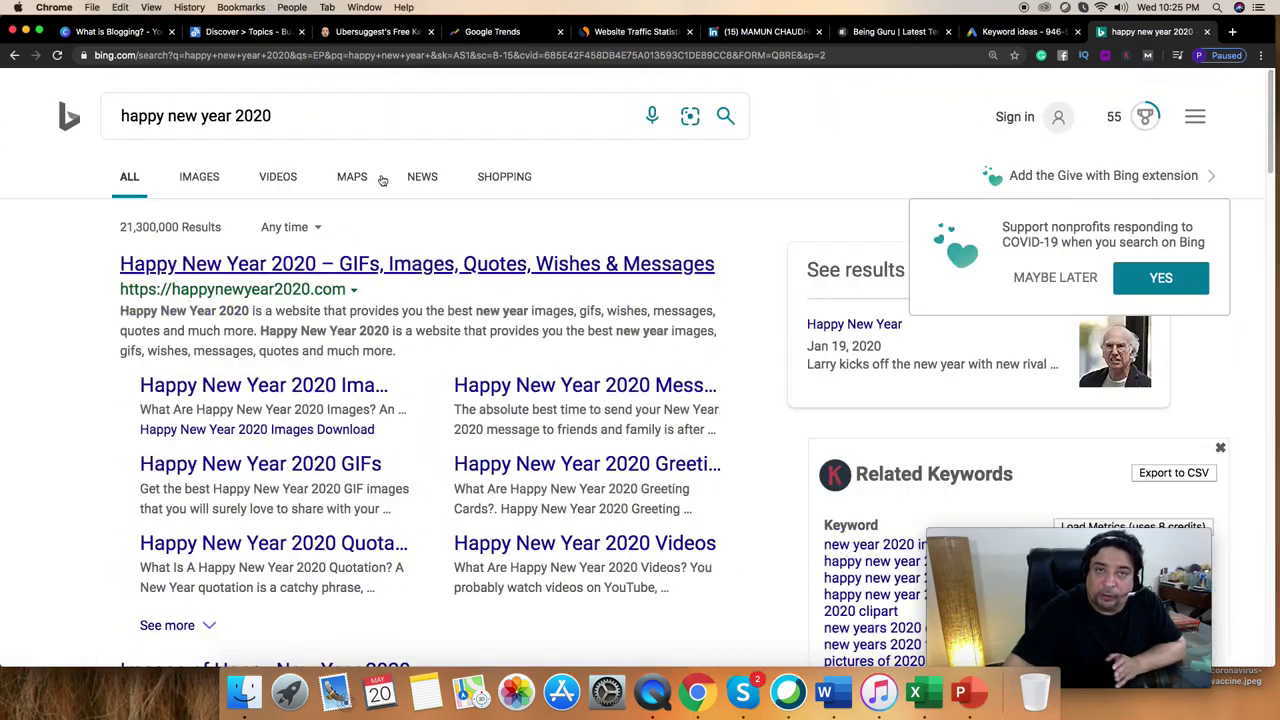
Search Bing for "eid 2020 al fitr" using the suggestion offered for "eid 2" and look over the leading results
left_click(243, 111)
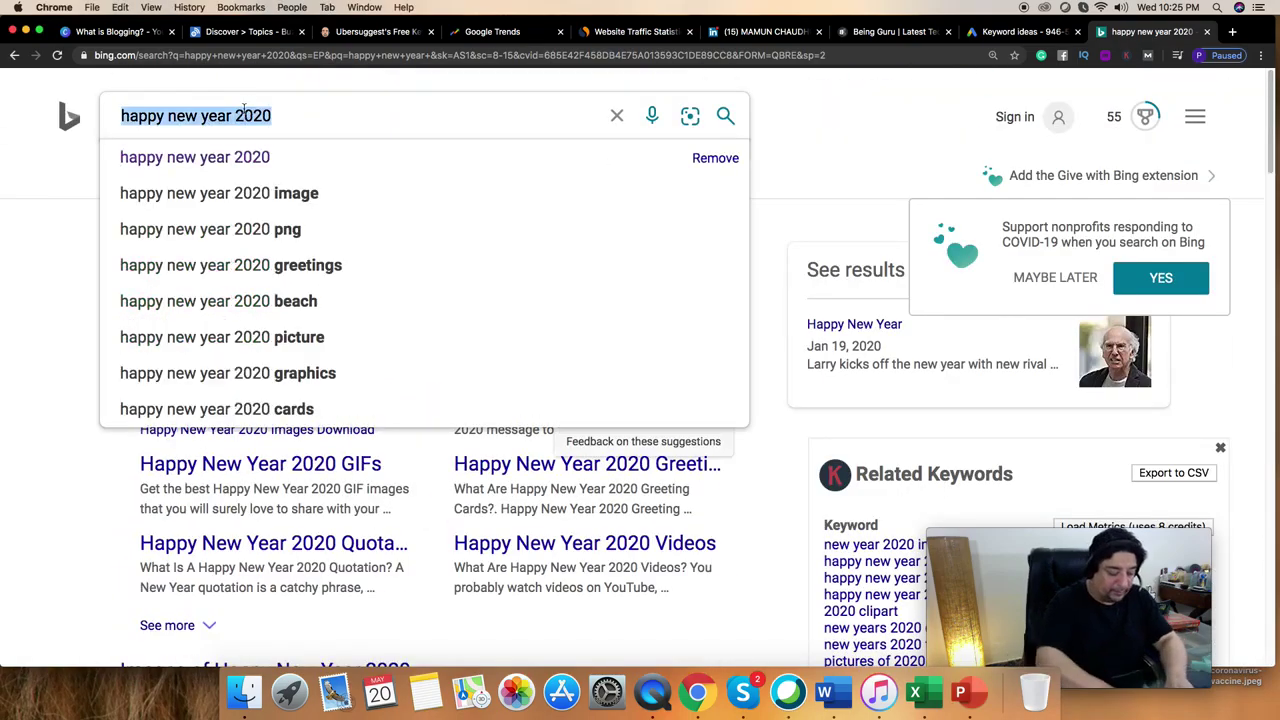
type("eiud")
key("BackSpace")
type("d 2")
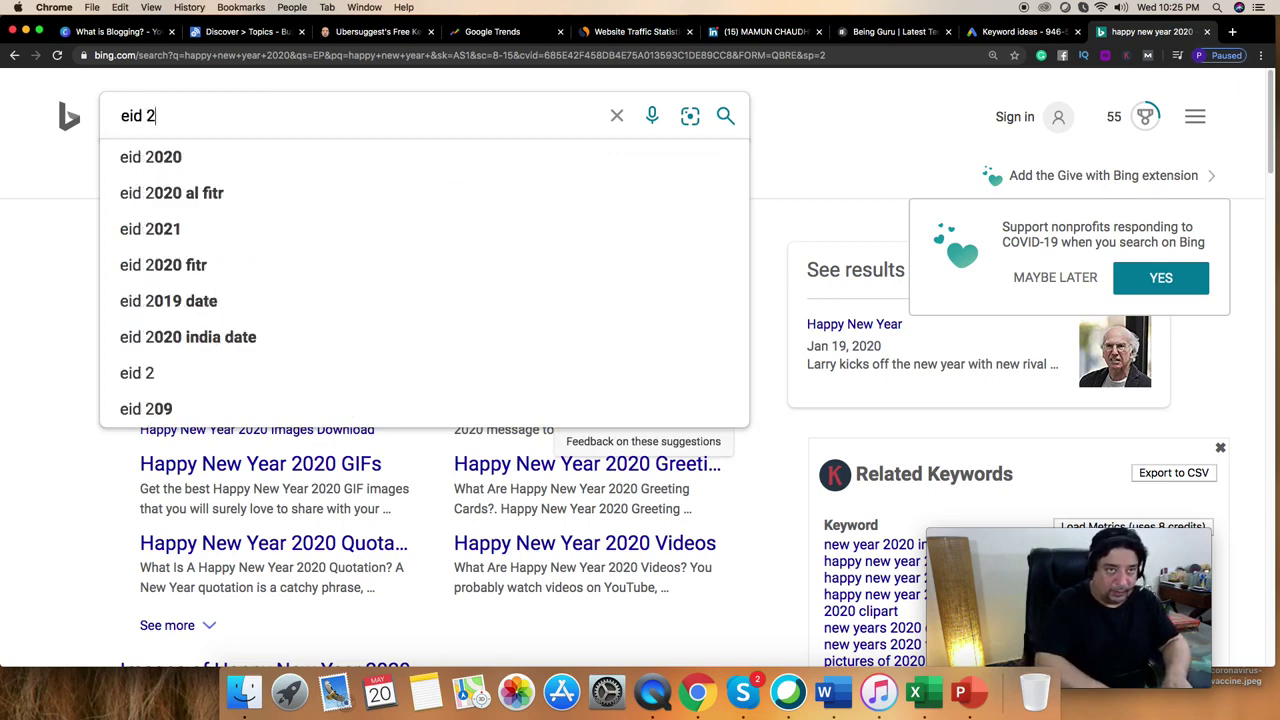
key("Down")
key("Down")
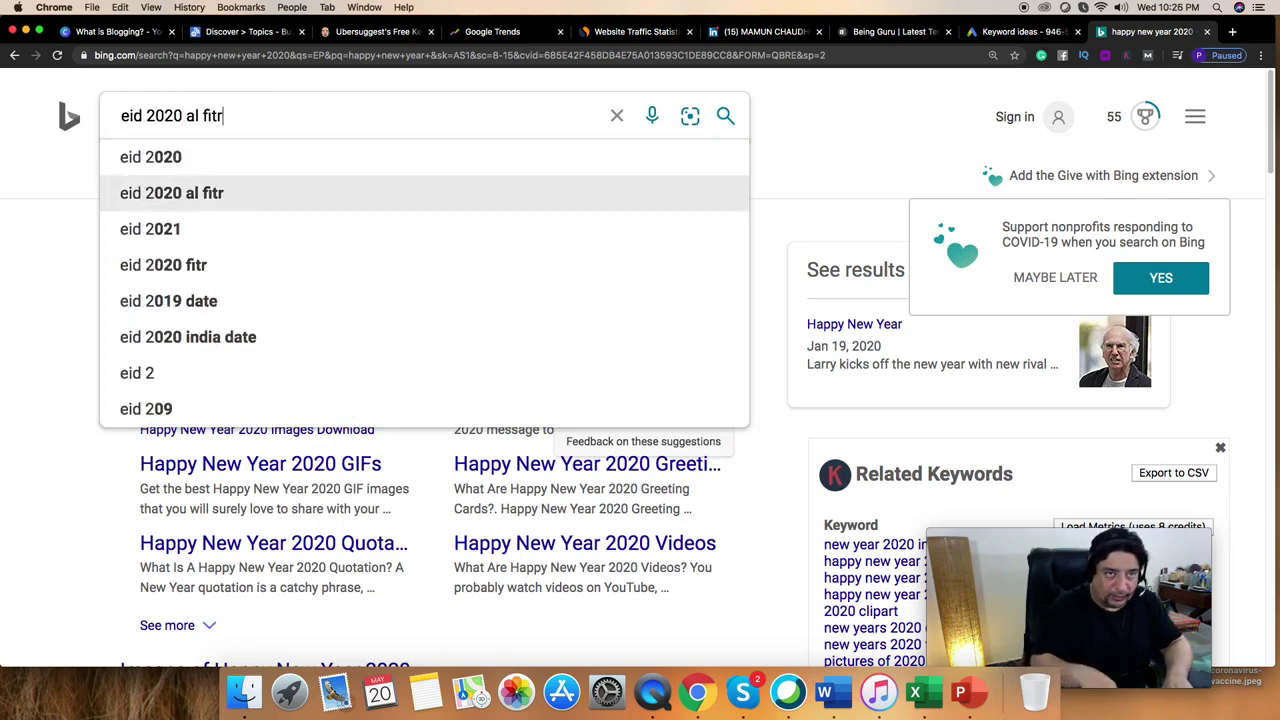
key("Return")
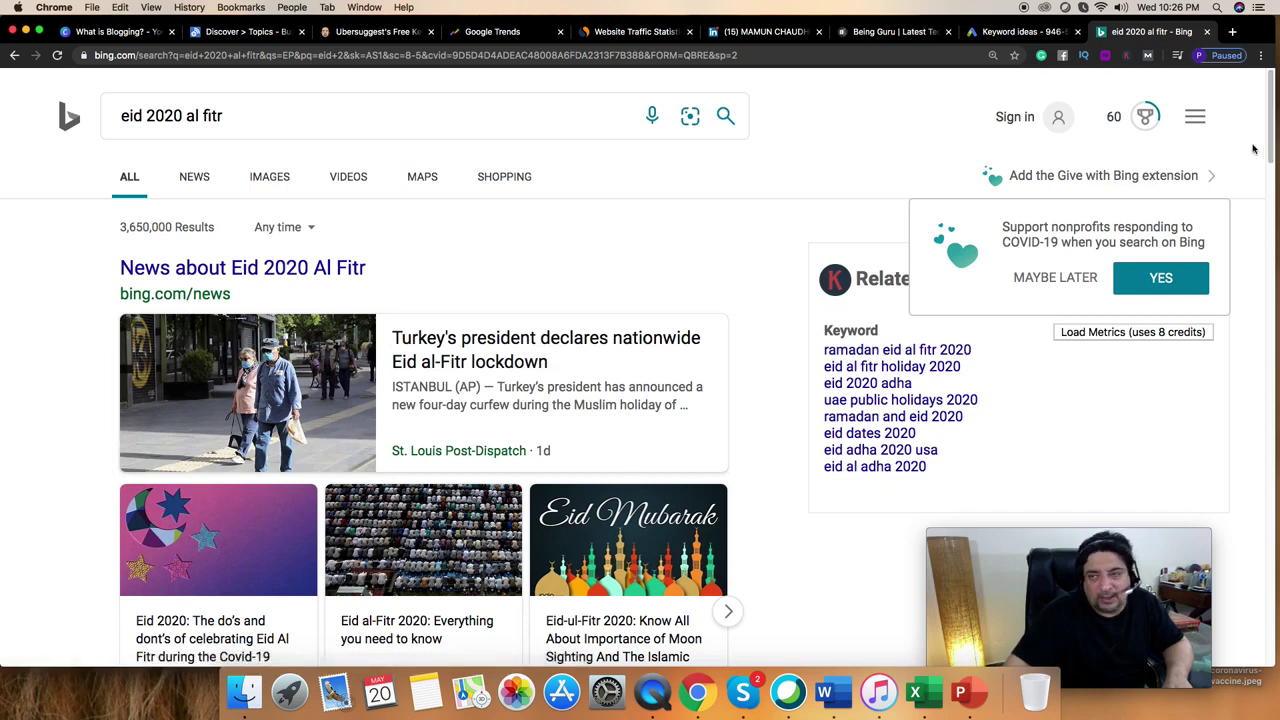
scroll(1268, 143, "down", 1)
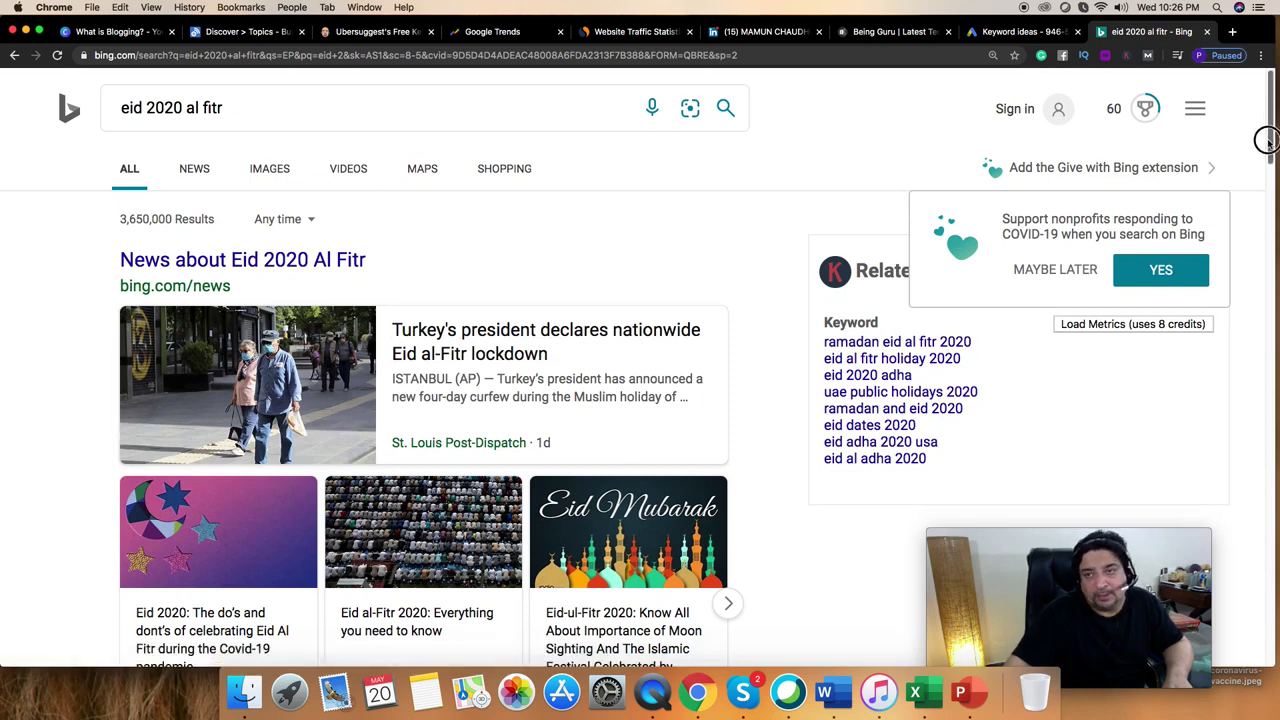
scroll(1268, 143, "down", 2)
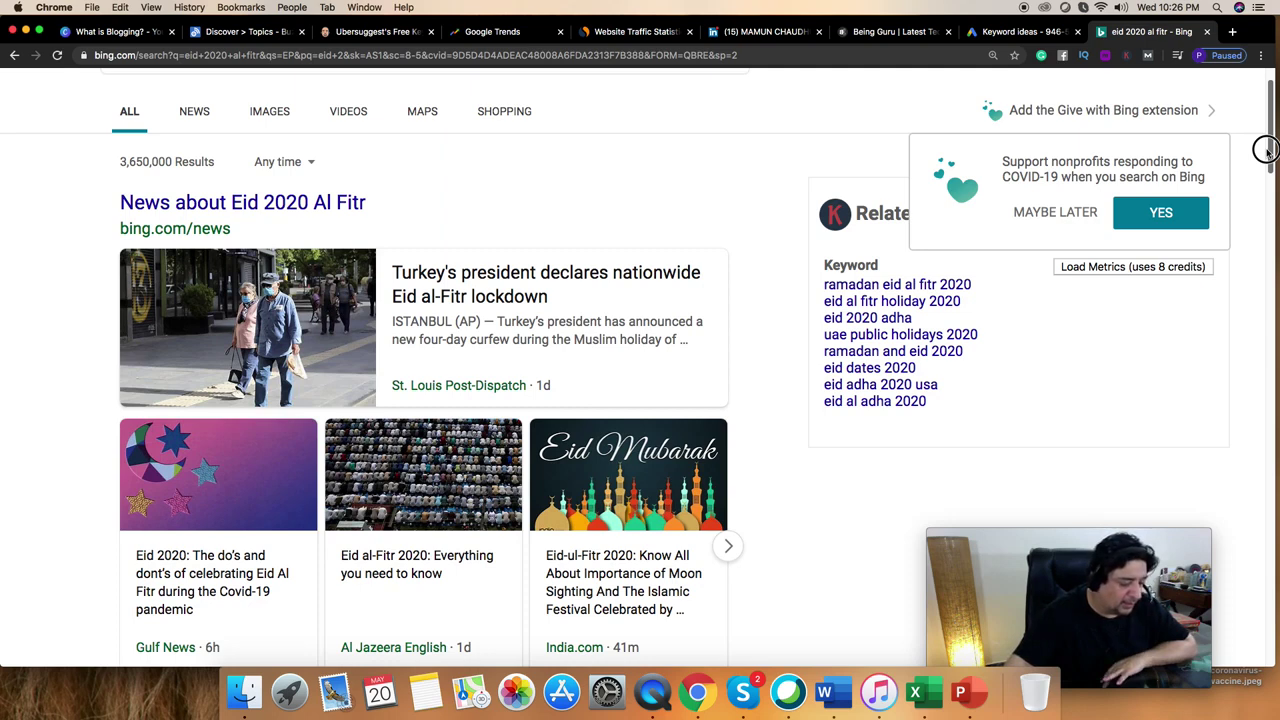
left_click_drag(1265, 150, 1237, 129)
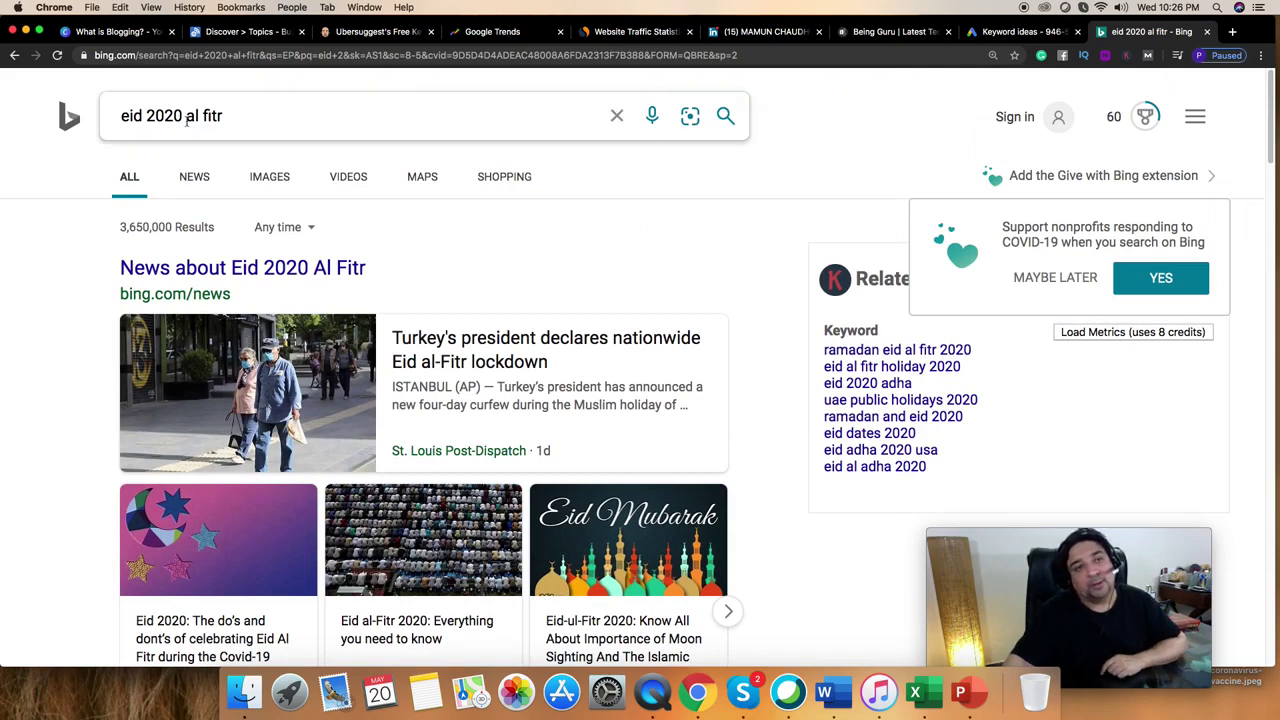
left_click_drag(121, 116, 246, 120)
key("super+c")
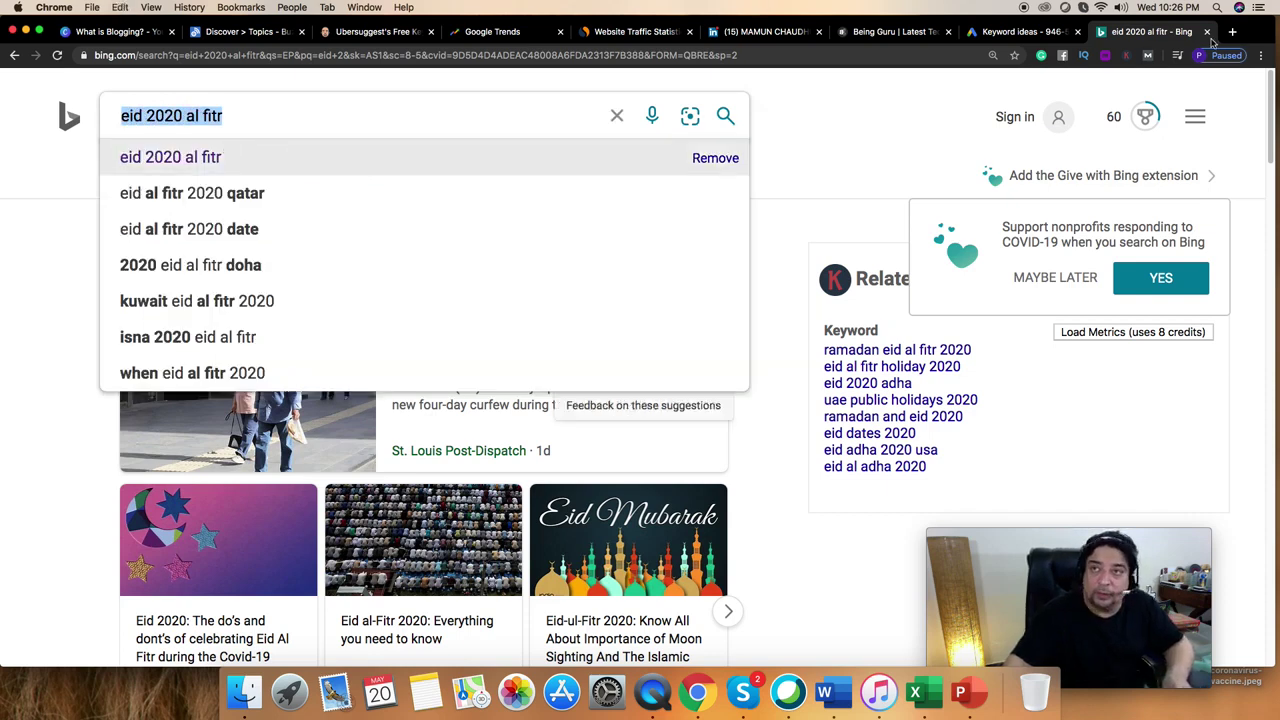
left_click(1232, 31)
key("super+v")
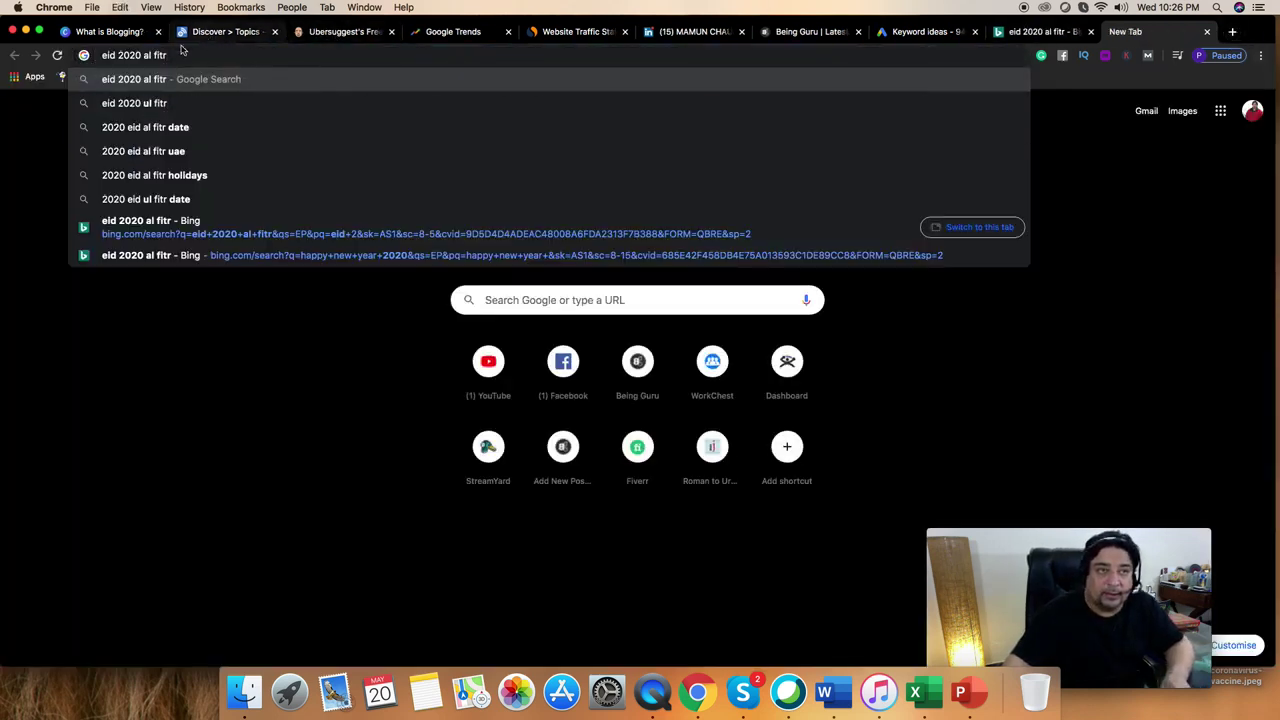
left_click(119, 55)
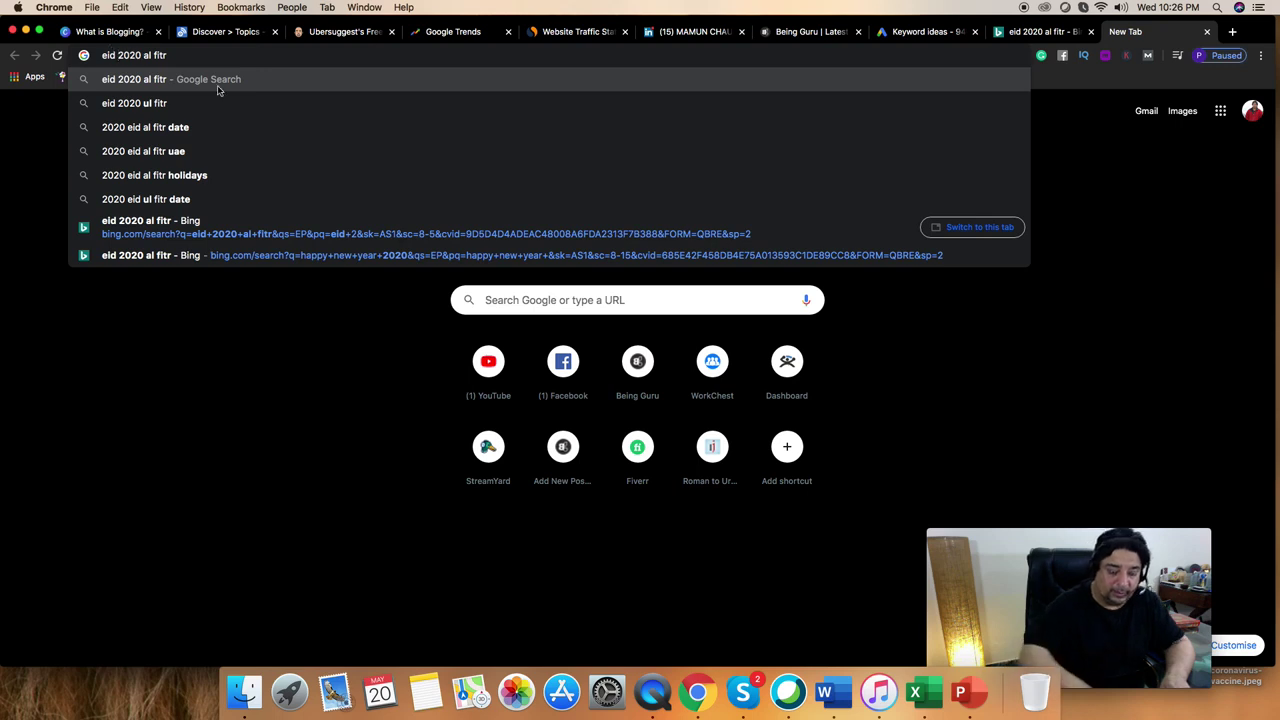
key("BackSpace")
key("BackSpace")
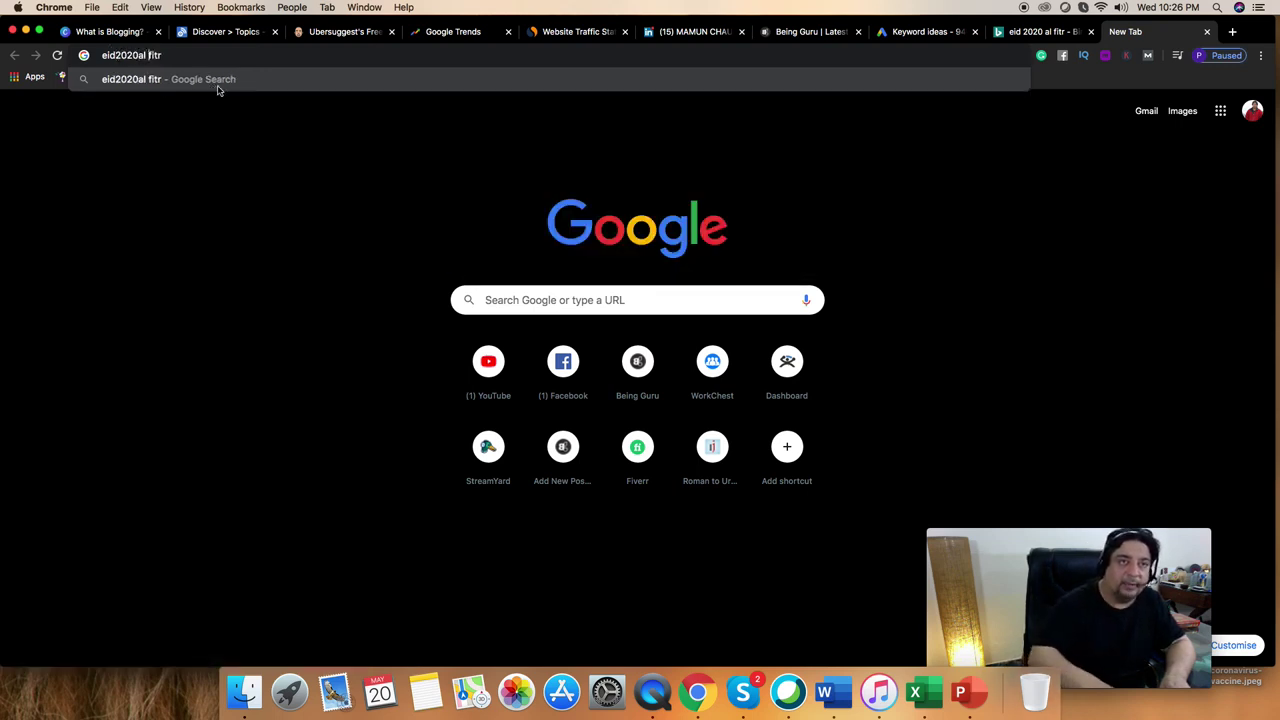
key("BackSpace")
type("www.")
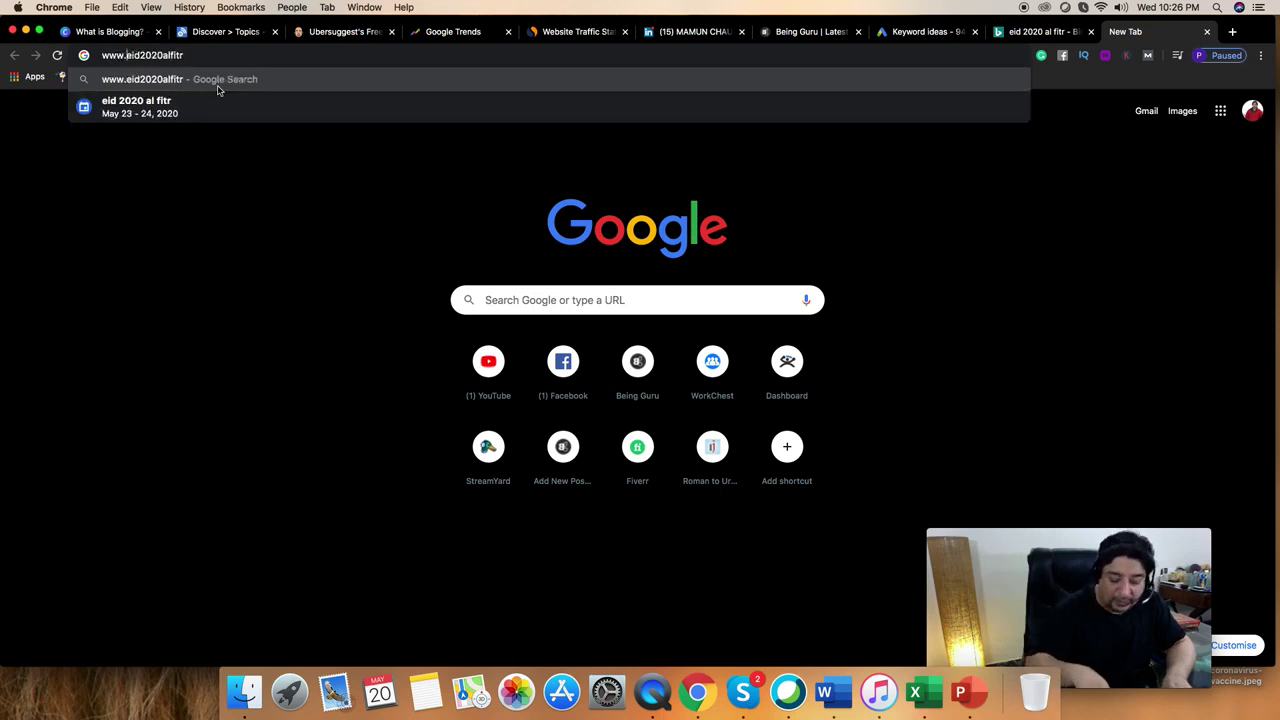
type("om")
key("super+a")
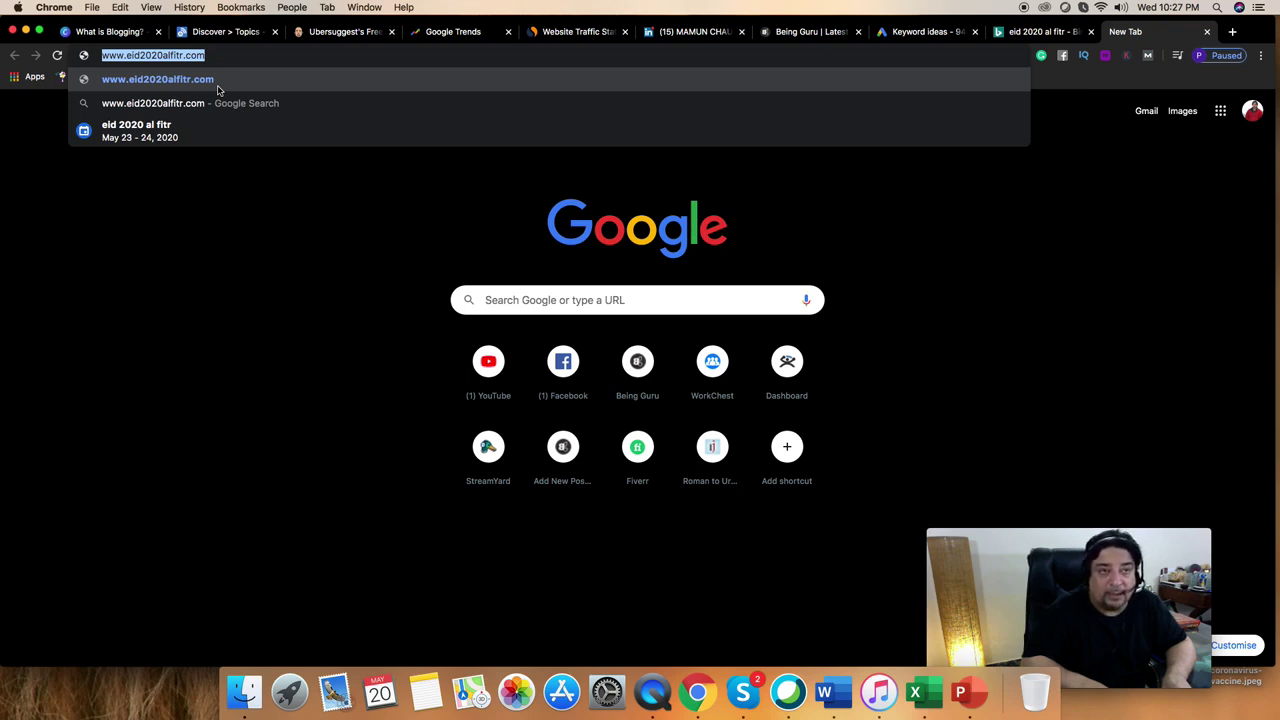
left_click(218, 89)
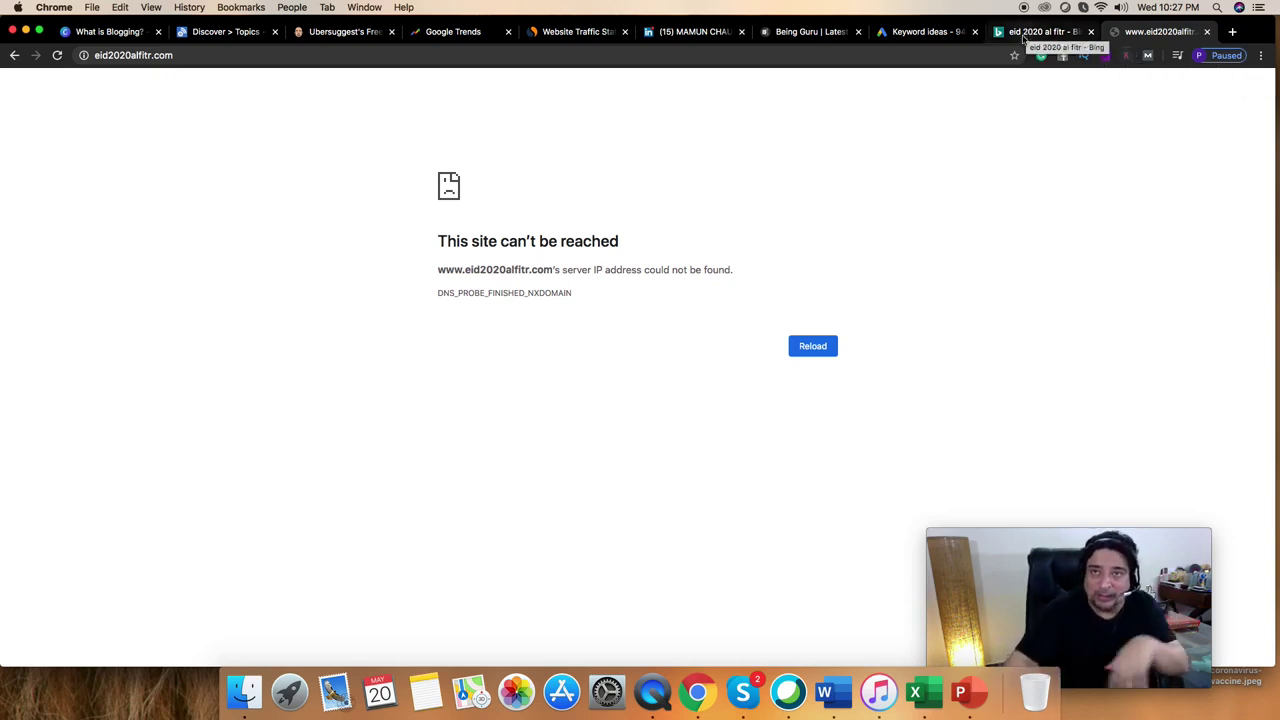
Switch to the Google Ads Keyword Planner and get keyword ideas for "eid 2020" in place of "ibm cobol training"
left_click(918, 37)
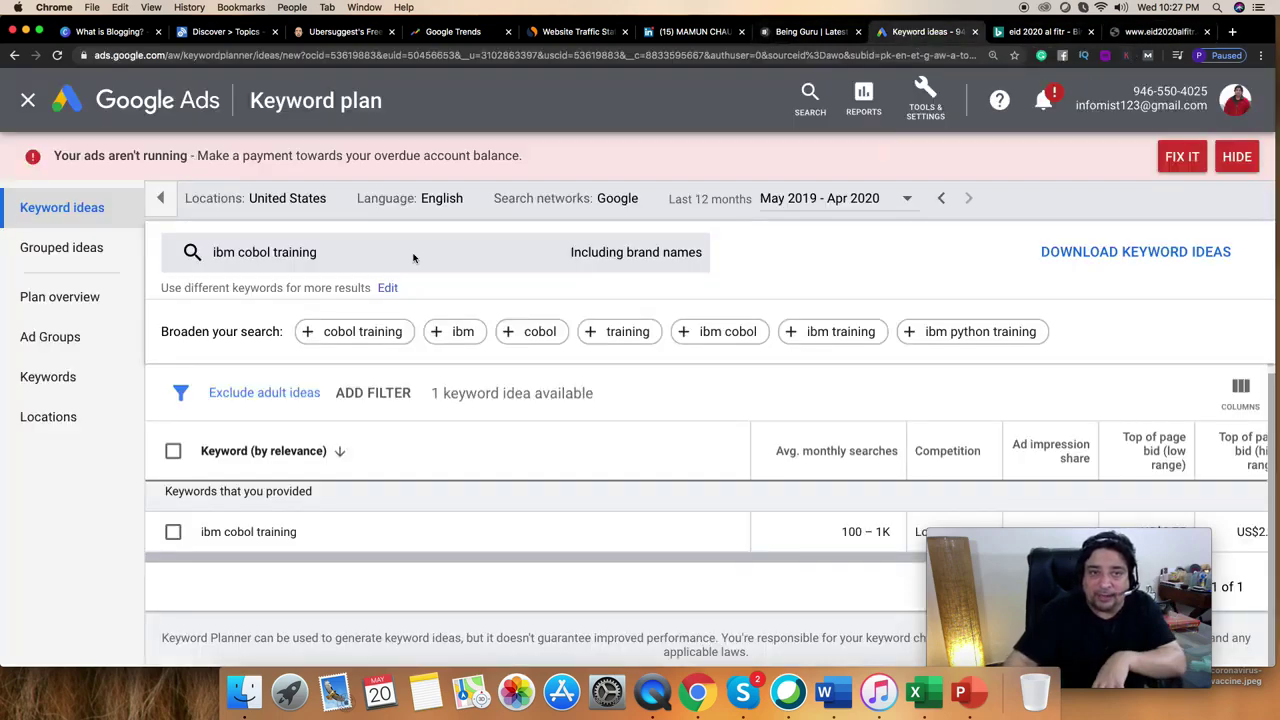
left_click(325, 258)
left_click(369, 351)
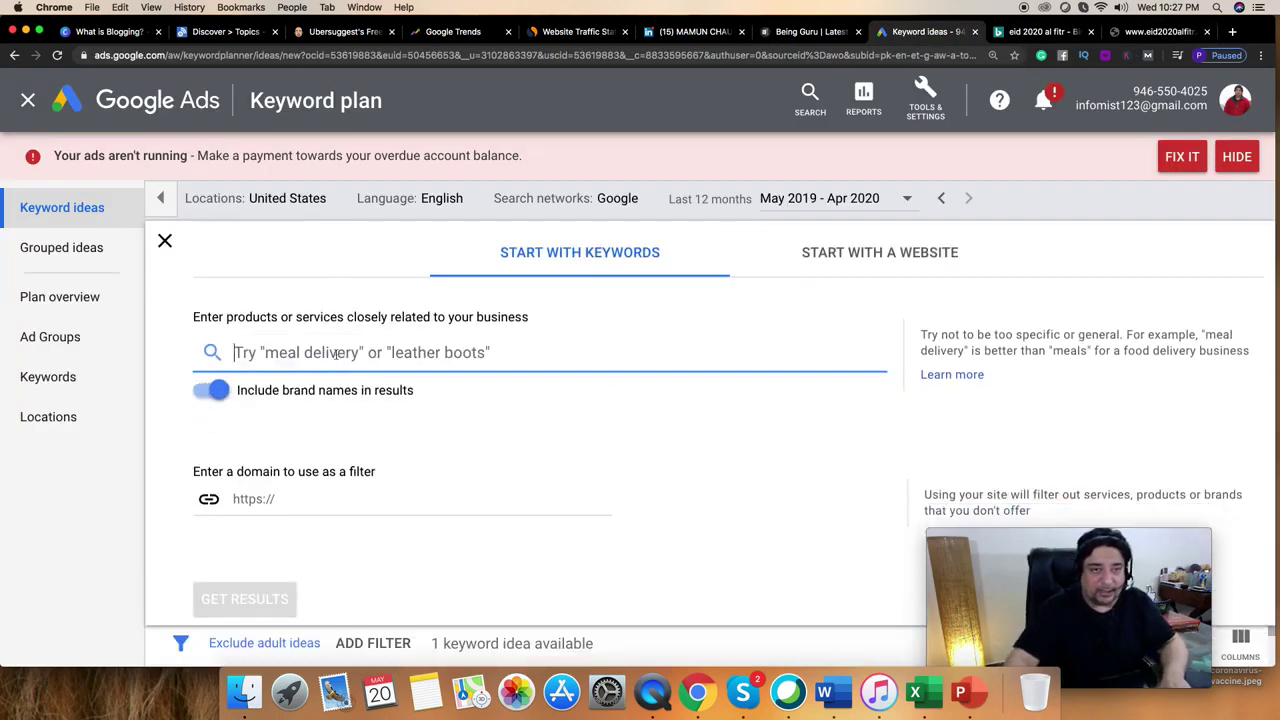
type("eid")
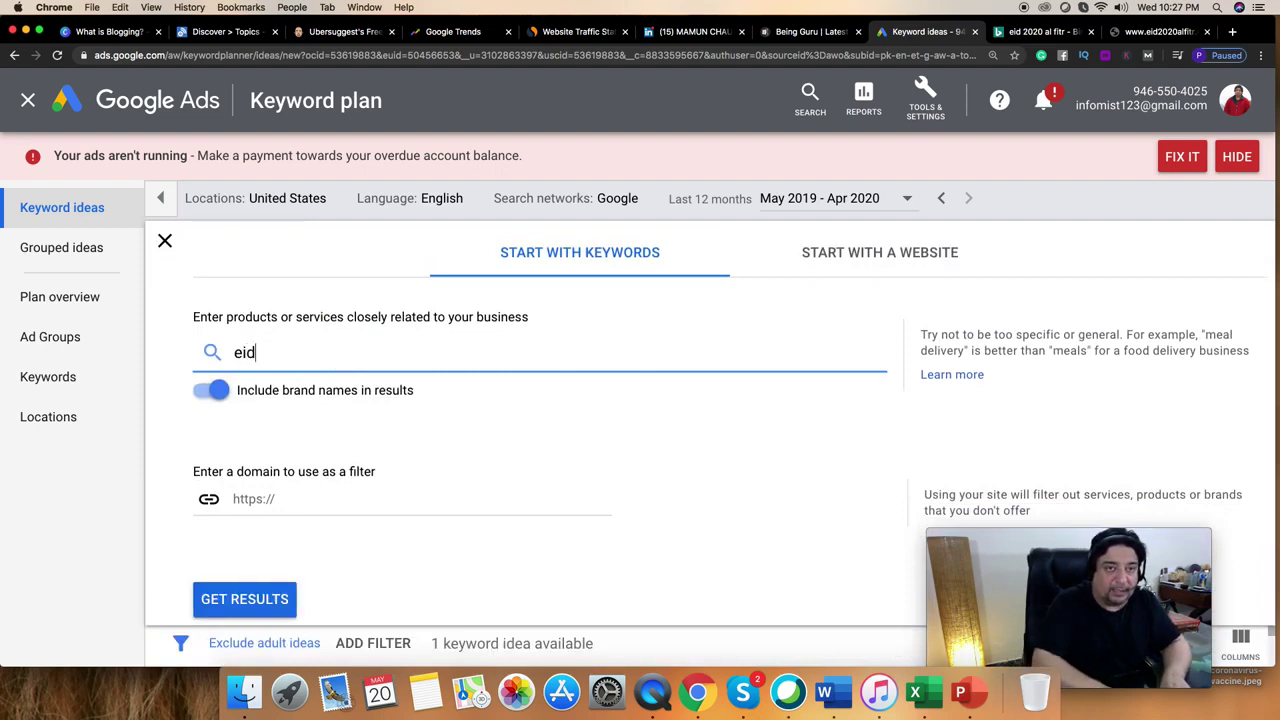
key("BackSpace")
key("BackSpace")
key("BackSpace")
key("super+v")
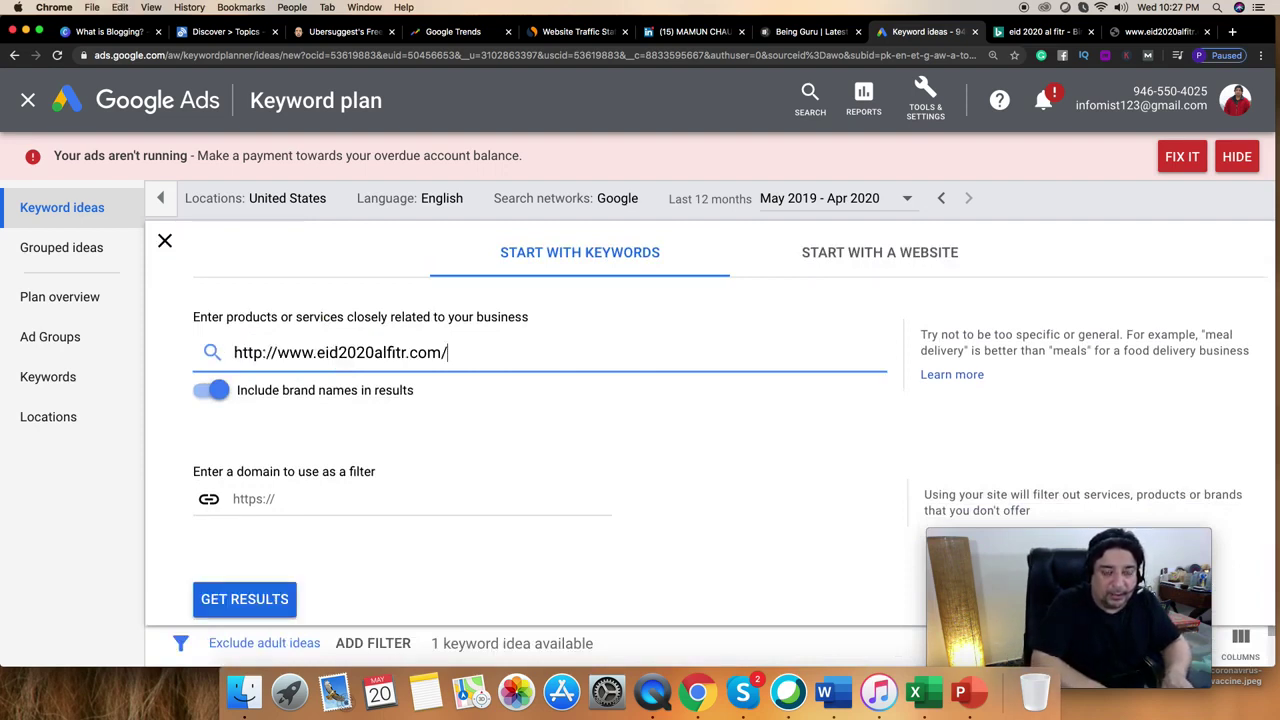
key("super+a")
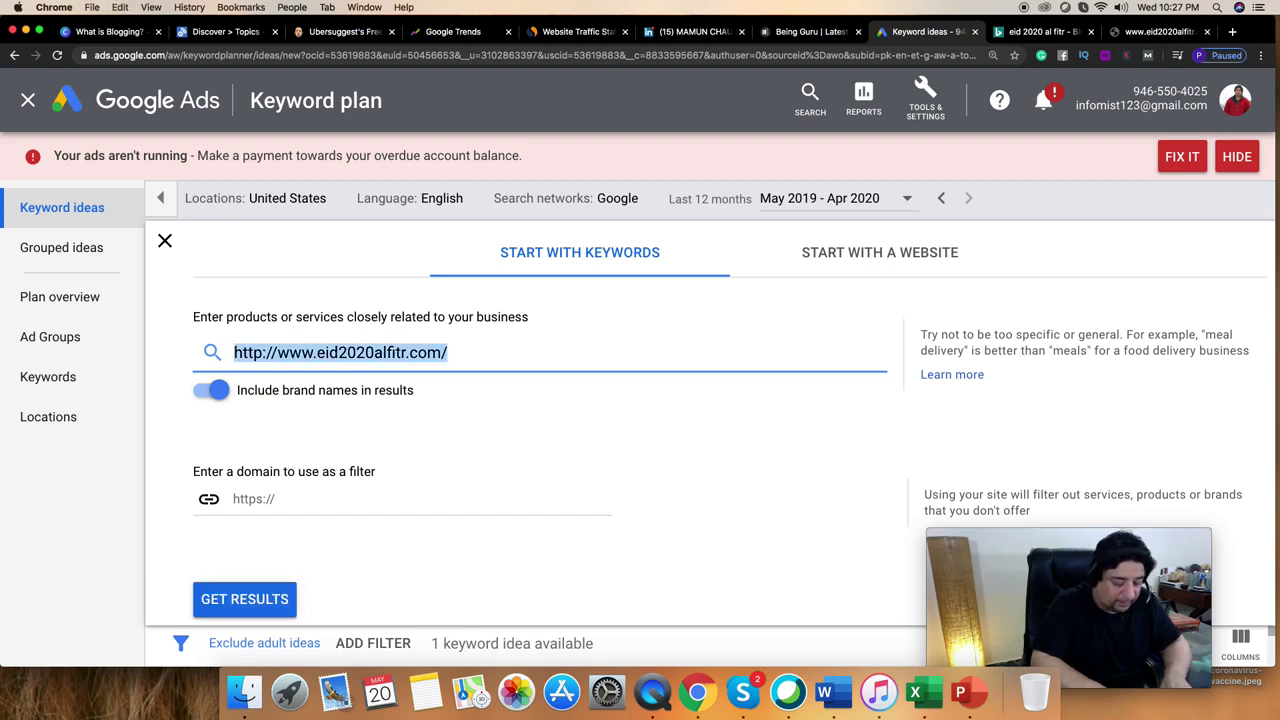
type("eid 2020")
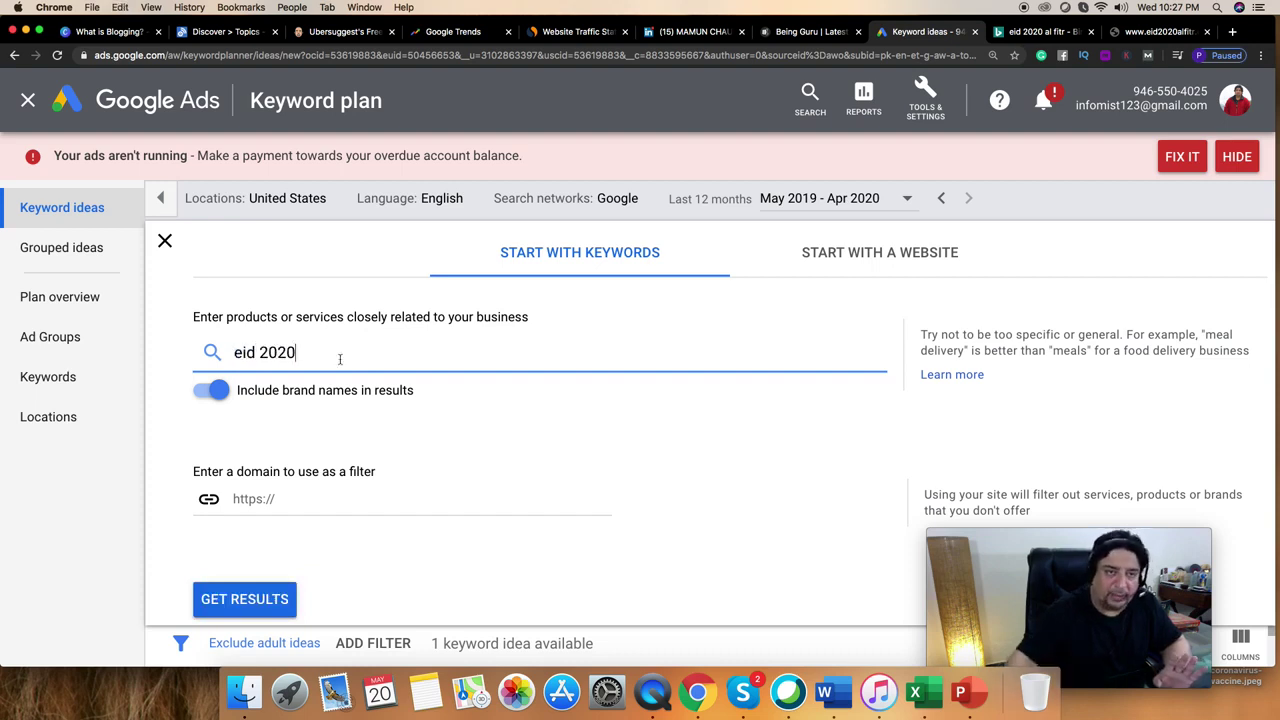
left_click(244, 599)
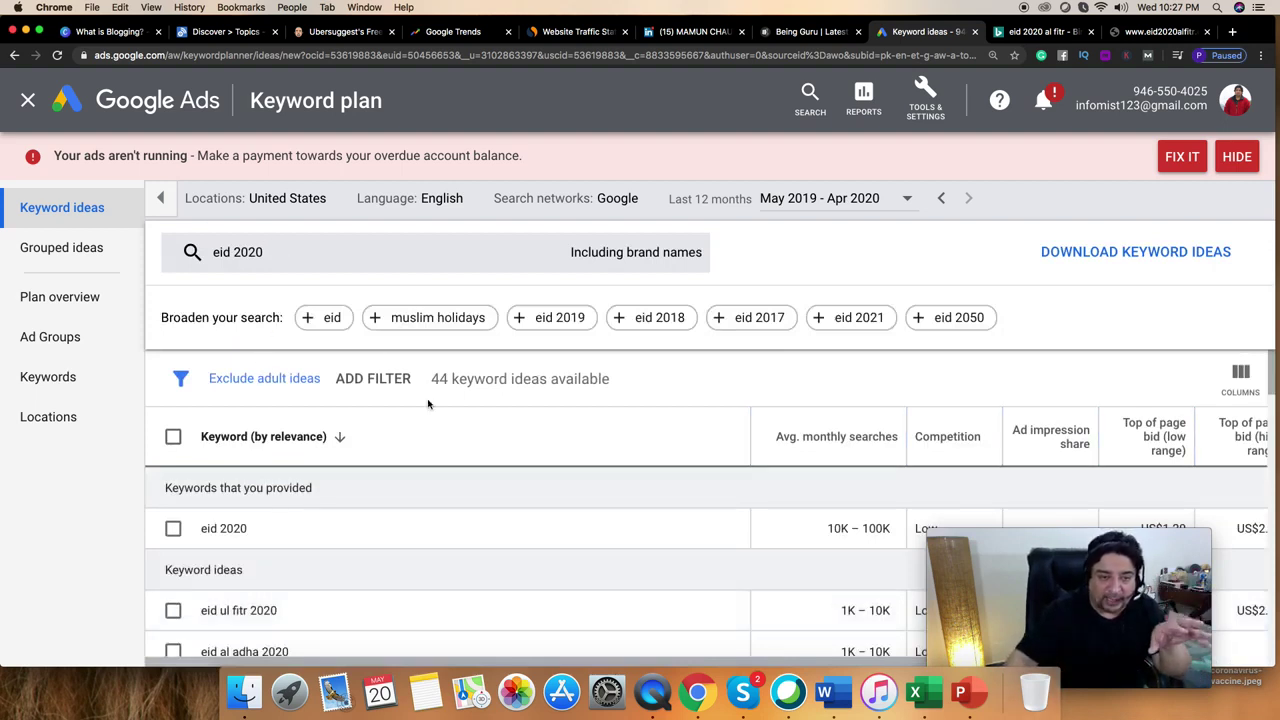
Copy the suggested keyword "eid ul fitr 2020" from the ideas list and get keyword ideas for it
left_click_drag(280, 610, 192, 610)
key("super+c")
left_click(249, 256)
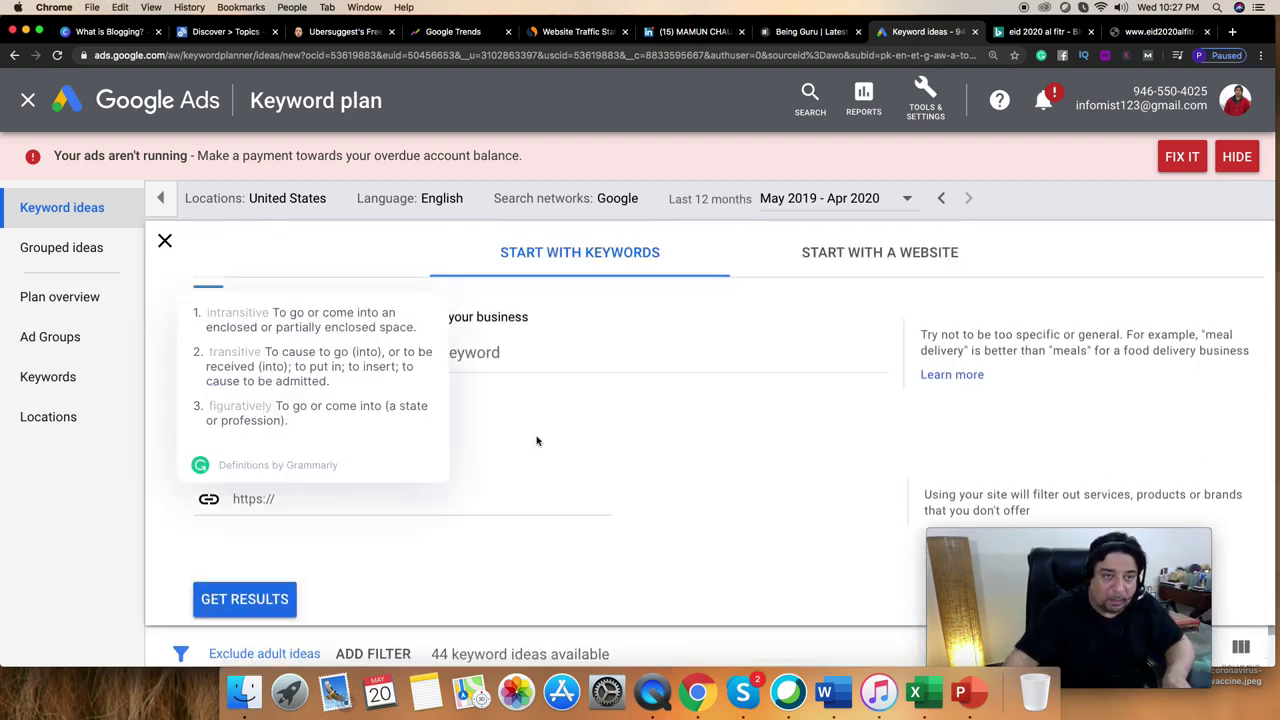
left_click(296, 352)
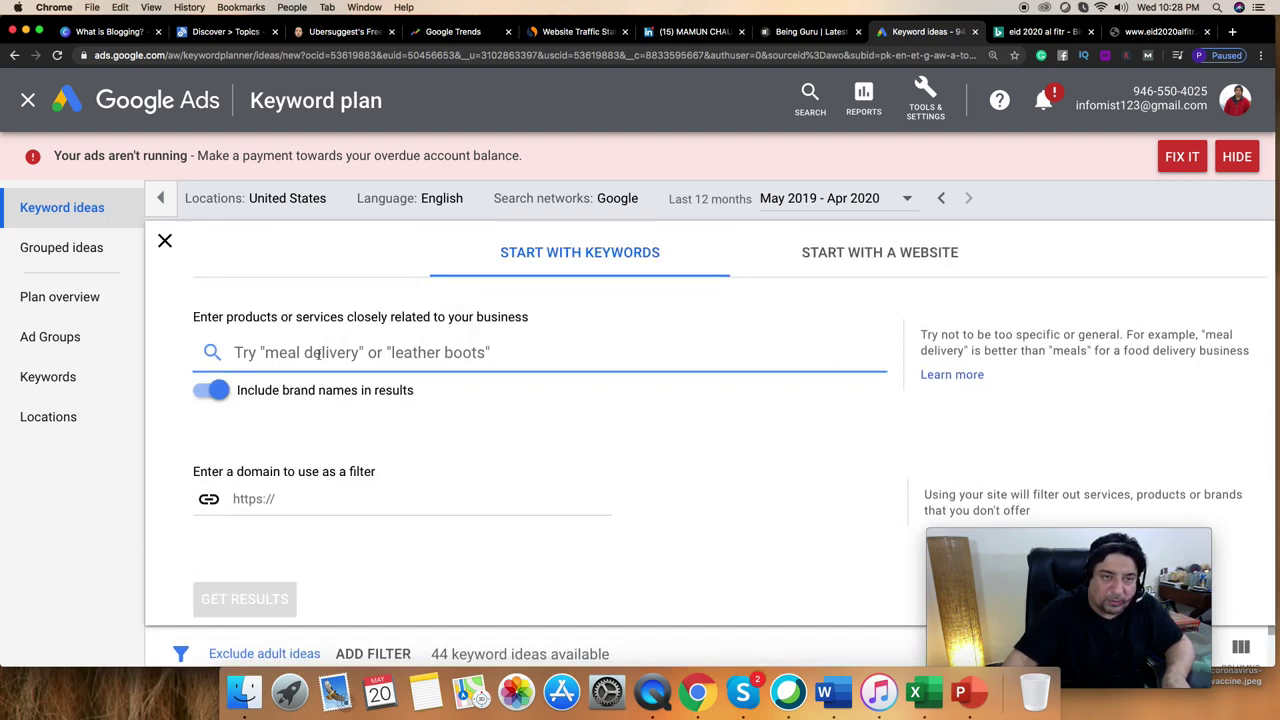
key("super+v")
left_click(260, 599)
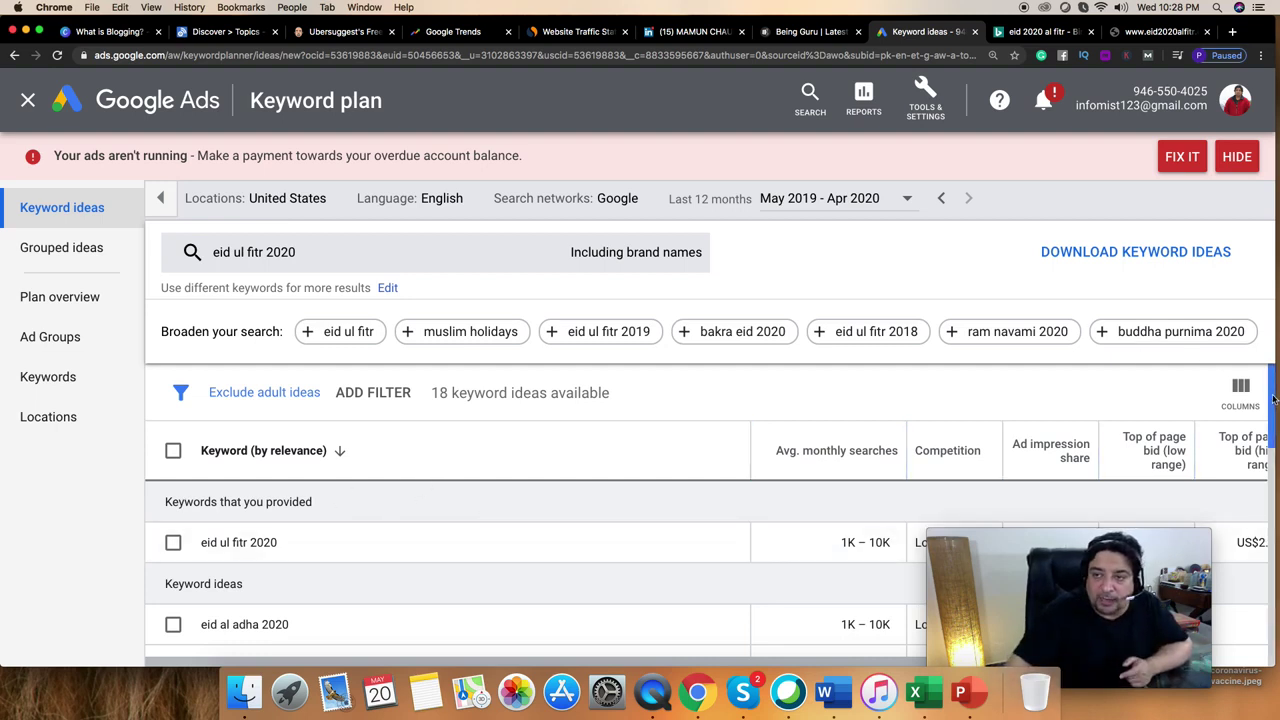
Examine the average monthly searches, competition and page bid range for "eid ul fitr 2020", highlighting its competition value
scroll(1273, 399, "down", 2)
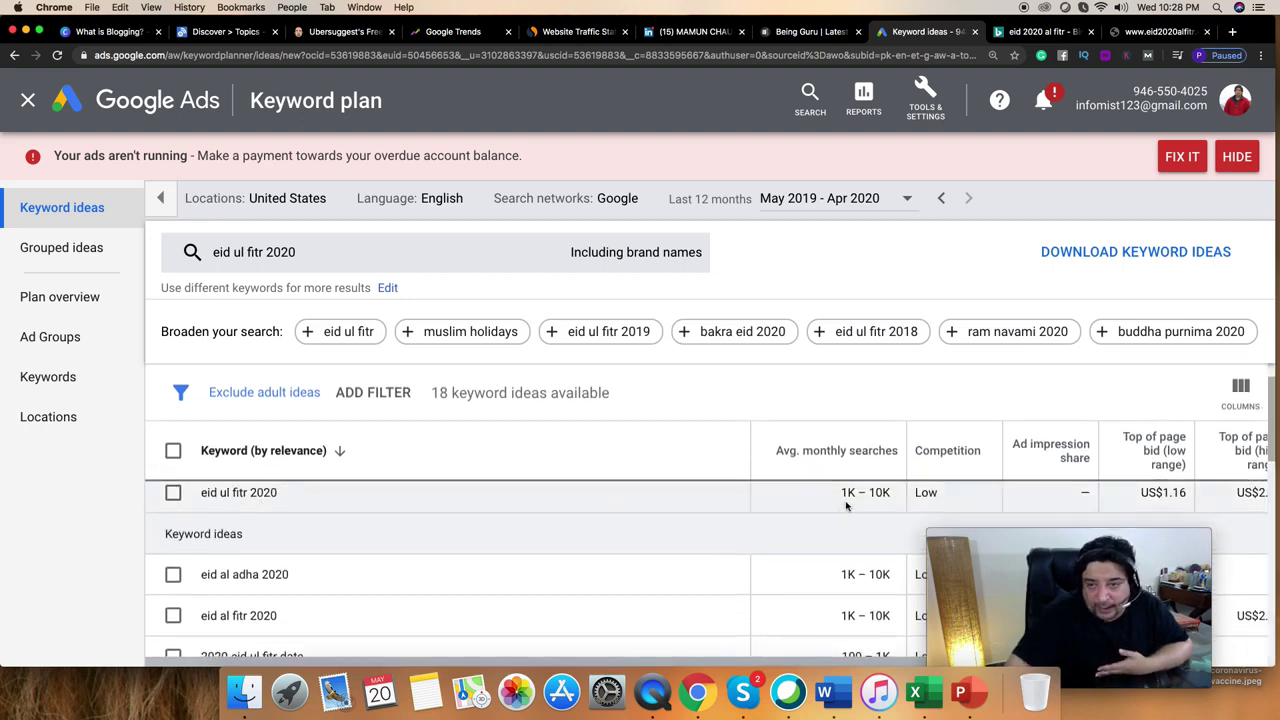
double_click(926, 492)
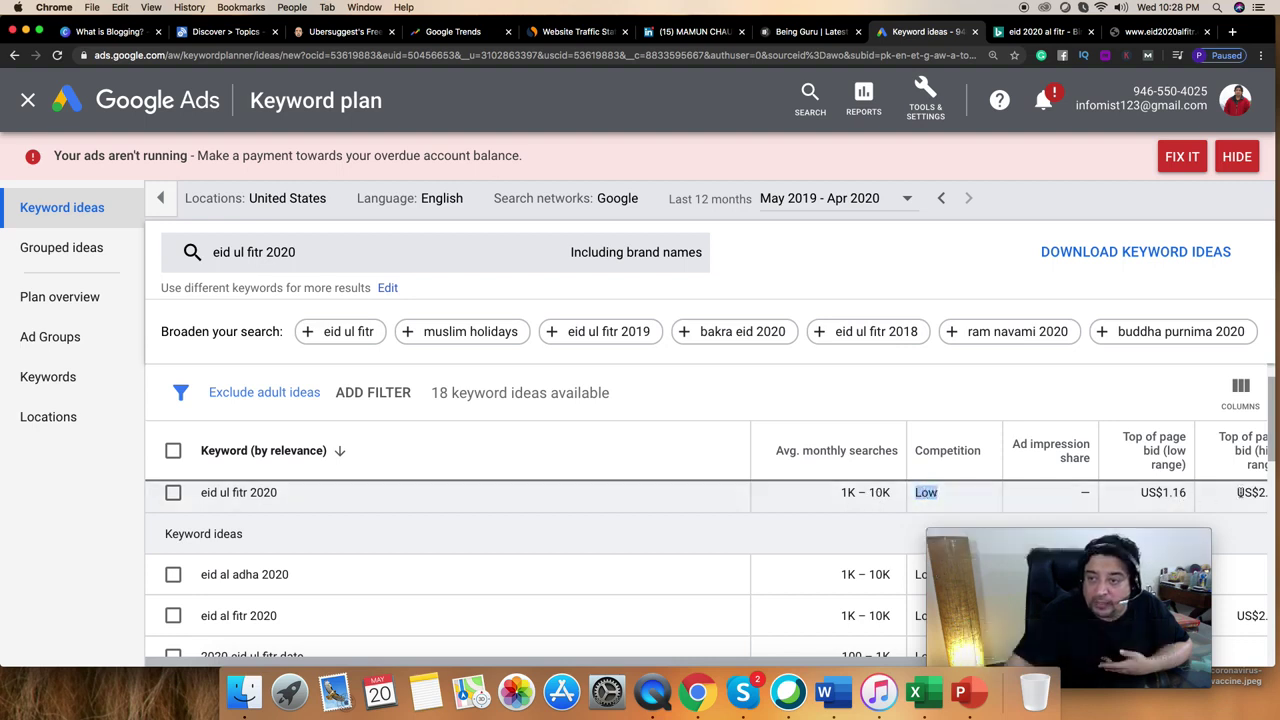
left_click_drag(870, 662, 929, 662)
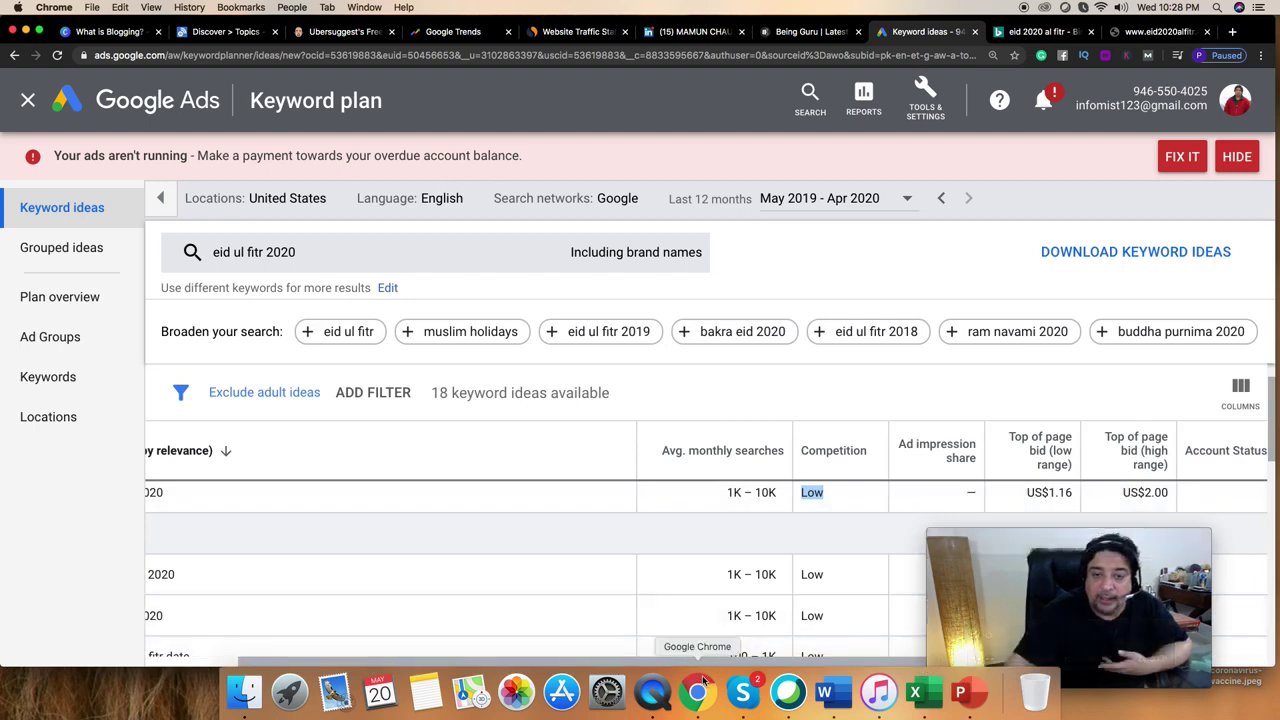
scroll(608, 640, "left", 3)
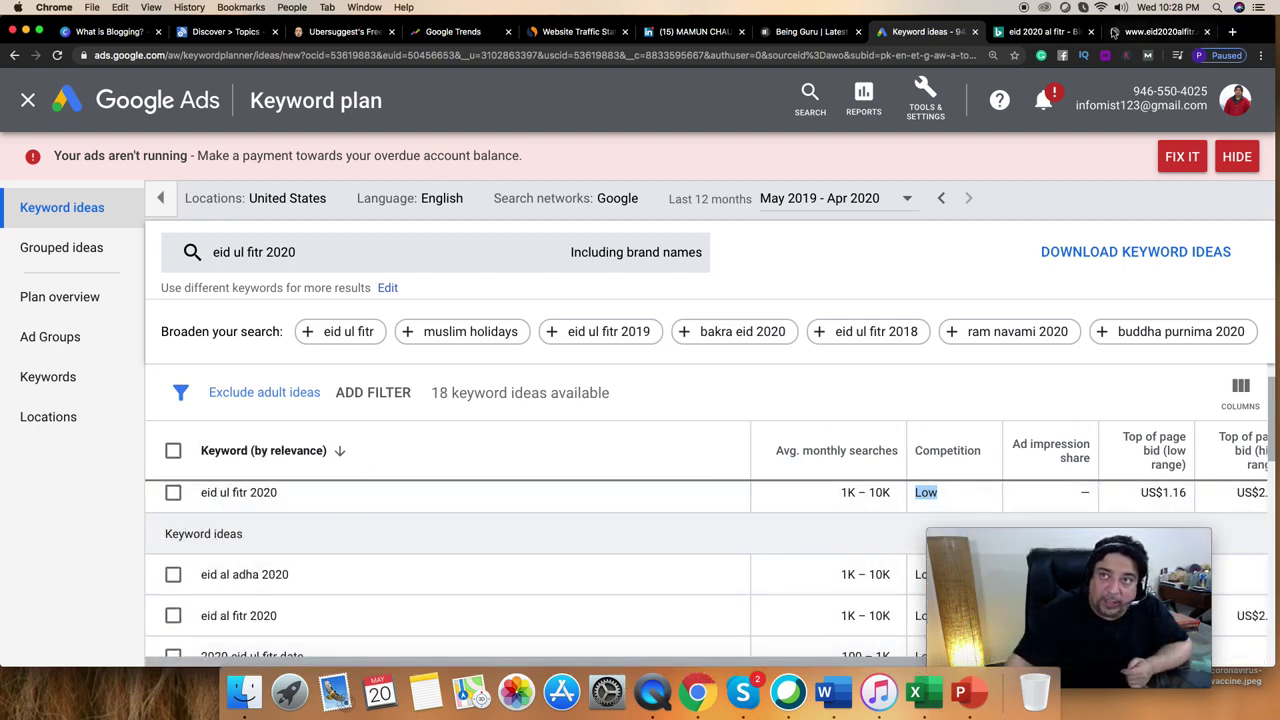
Replace the eid2020alfitr.com page with a Google search for the copied keyword "eid ul fitr 2020" and view its related searches
left_click(1148, 36)
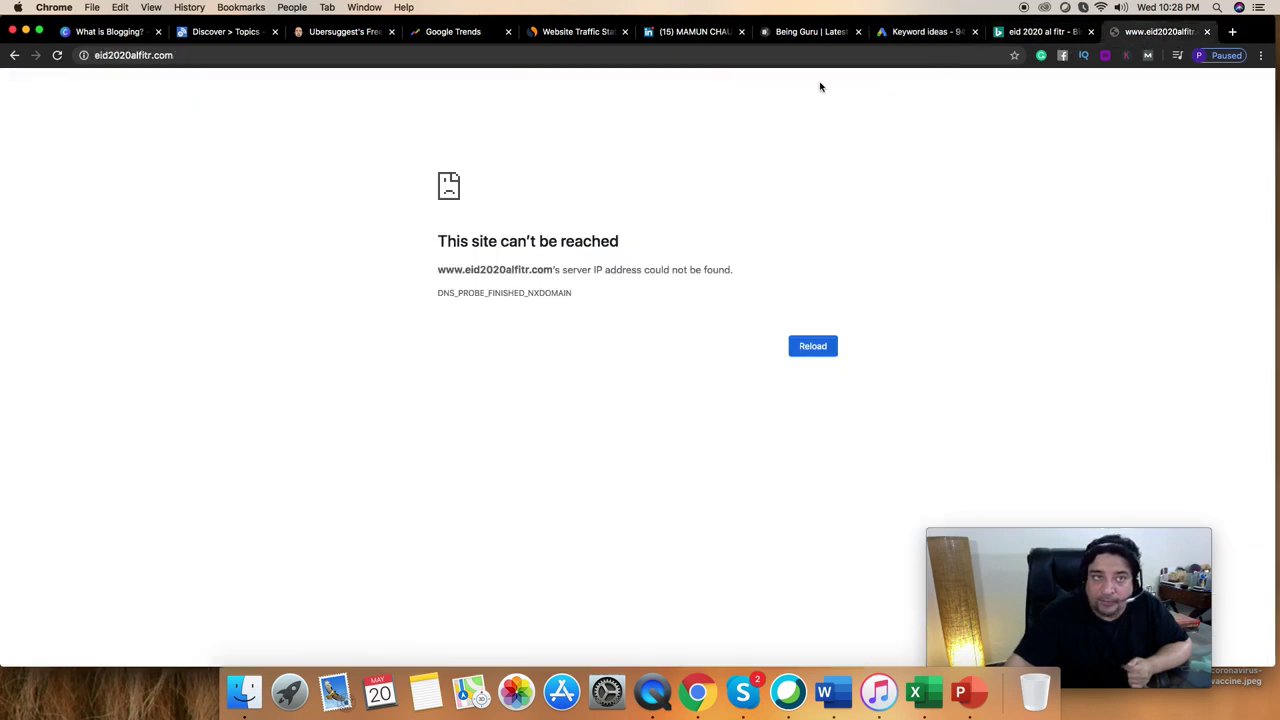
left_click(13, 56)
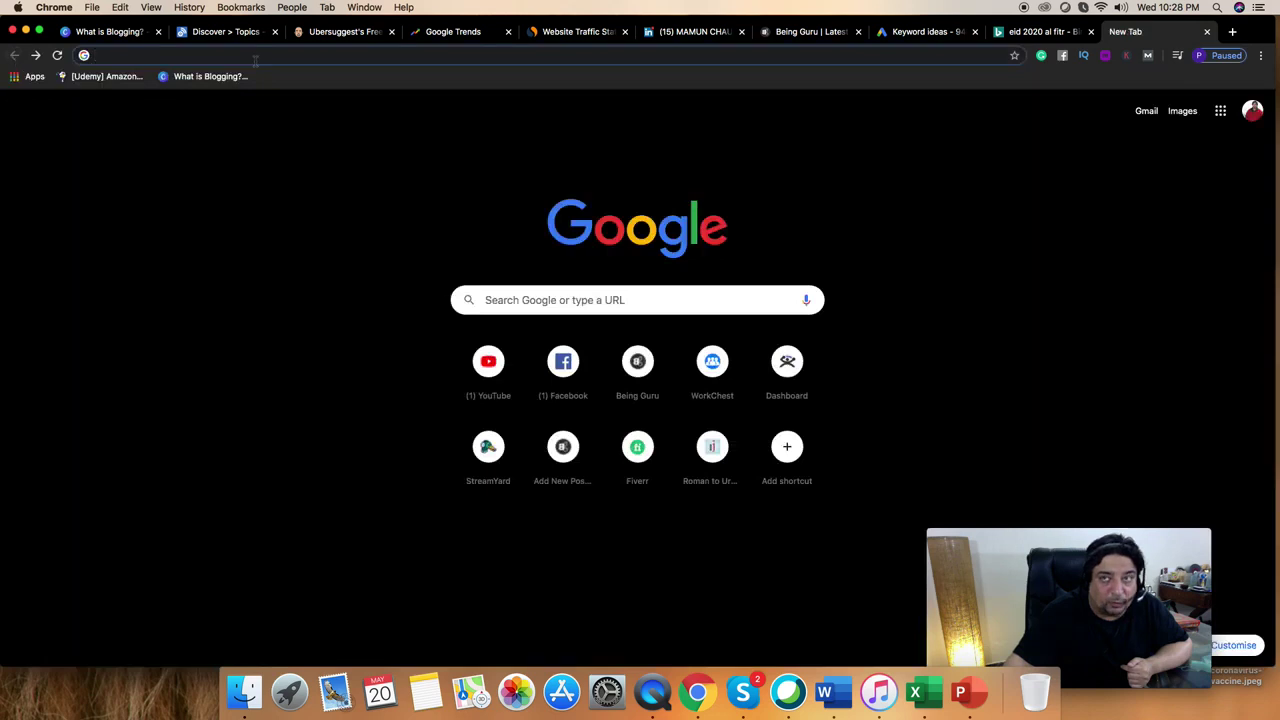
key("super+v")
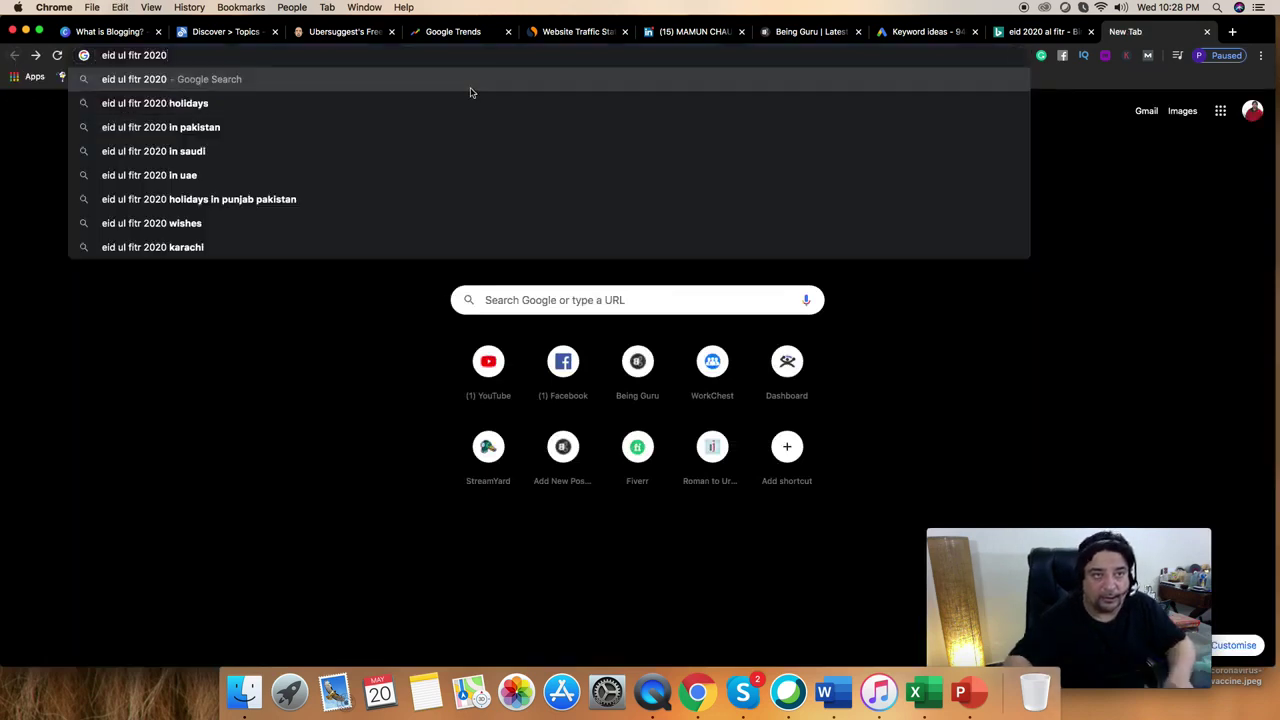
key("Return")
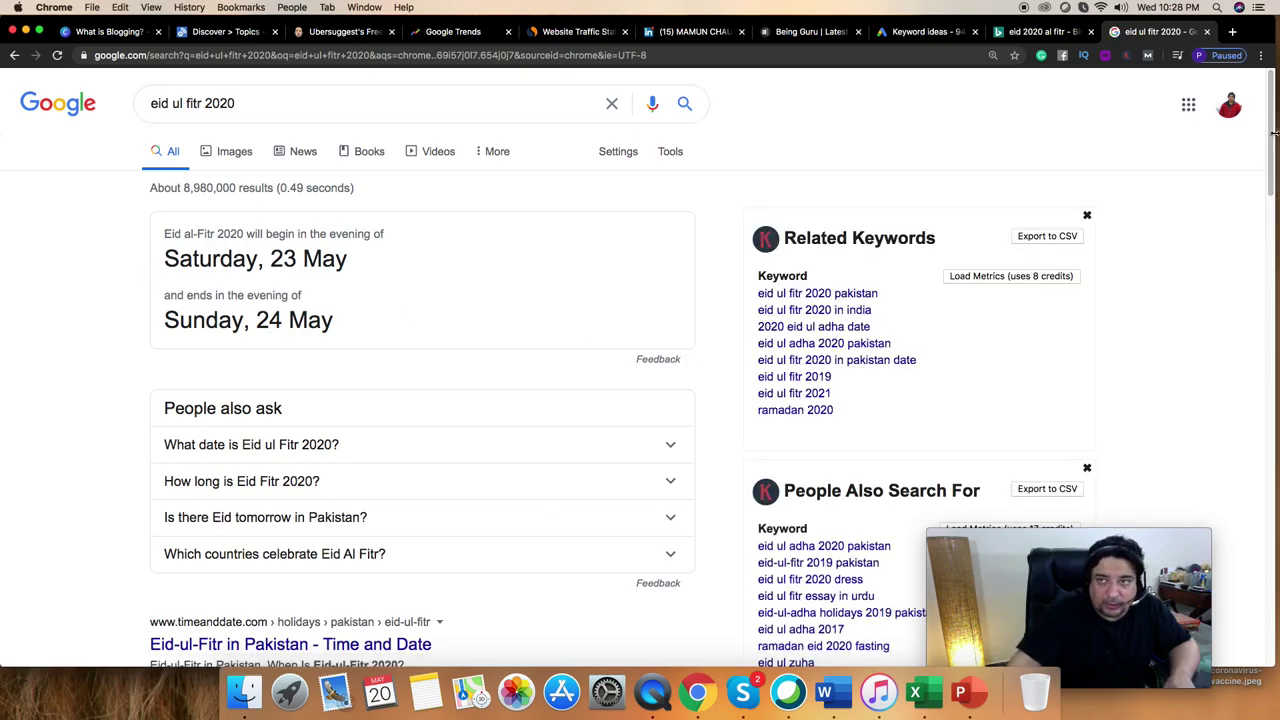
left_click_drag(1270, 130, 1266, 628)
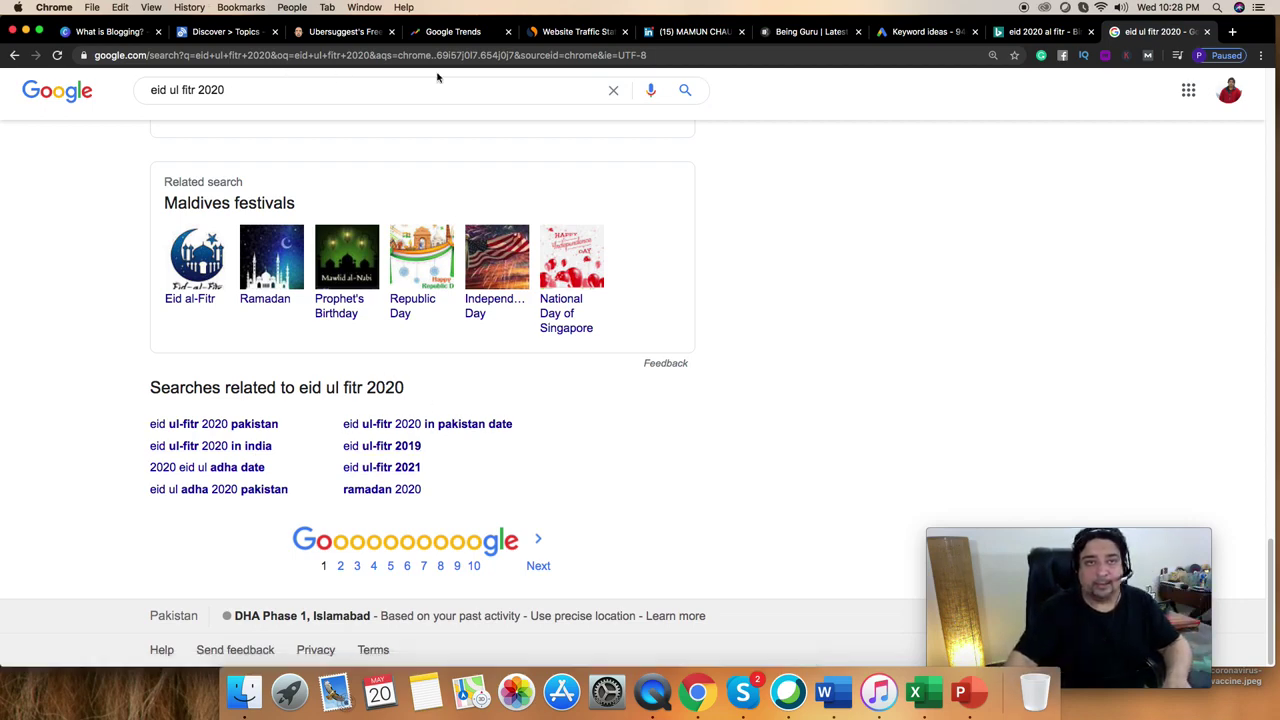
View the latest stories on the Being Guru homepage and return to the "eid ul fitr 2020" Google results
left_click(810, 32)
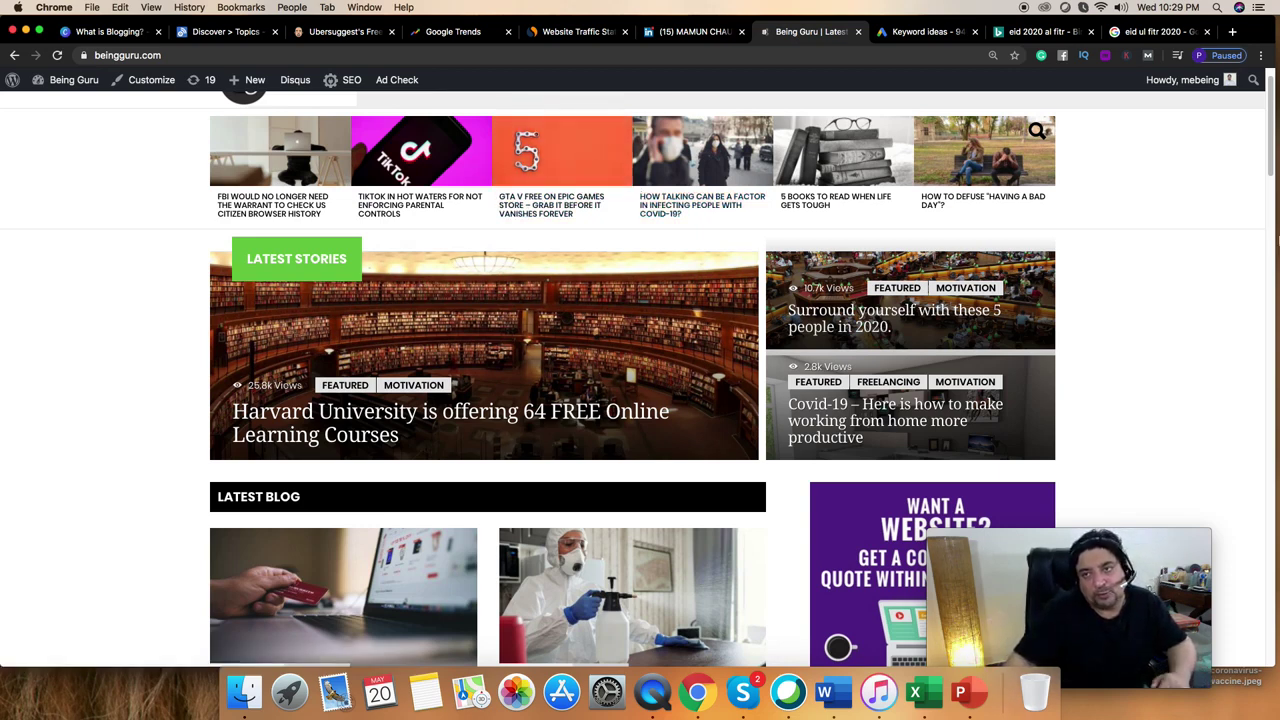
mouse_move(1270, 153)
left_mouse_down()
mouse_move(1266, 176)
mouse_move(1267, 150)
left_mouse_up()
left_click(1150, 31)
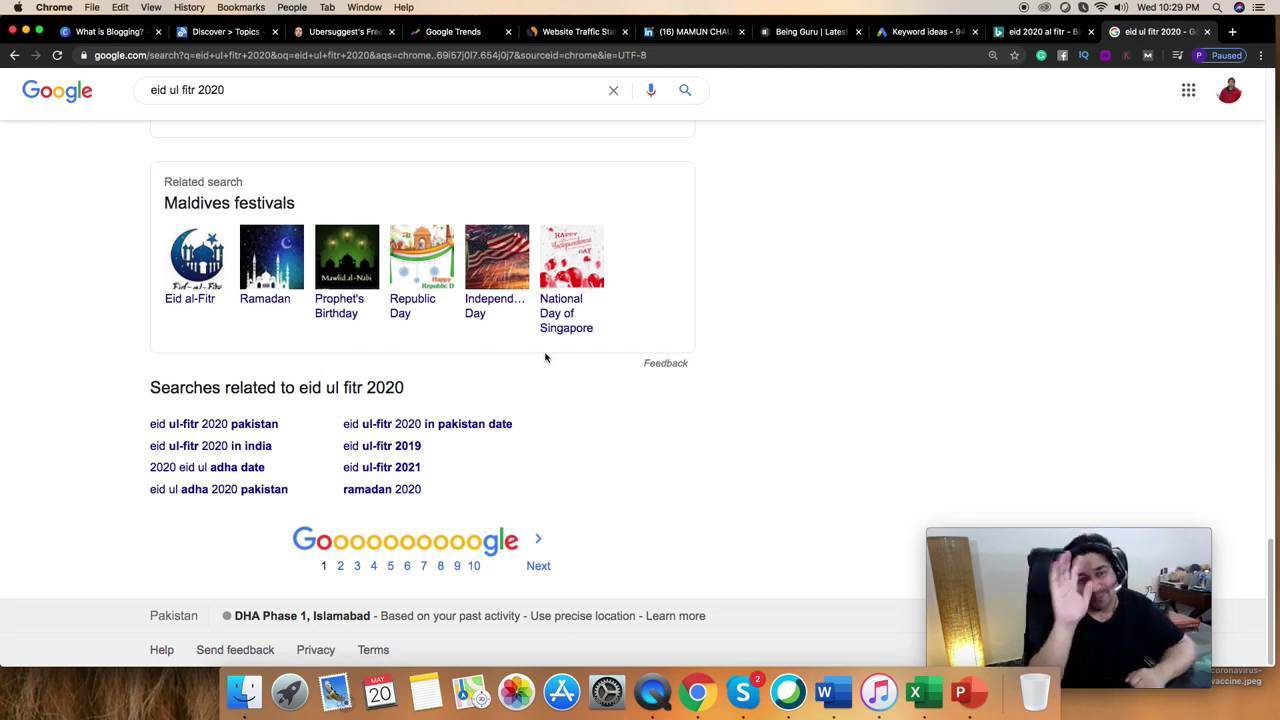
Open the related search "ramadan 2020" and examine its related searches and the People Also Search For keywords
left_click(434, 496)
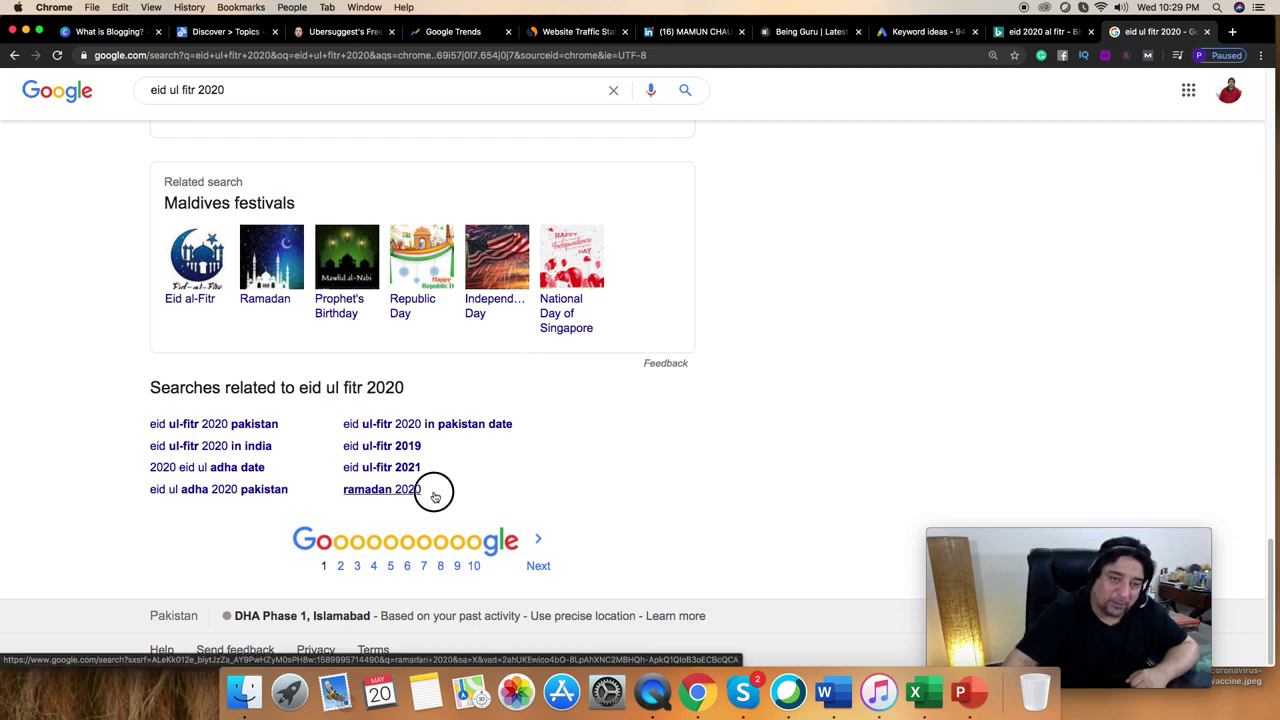
left_click(434, 496)
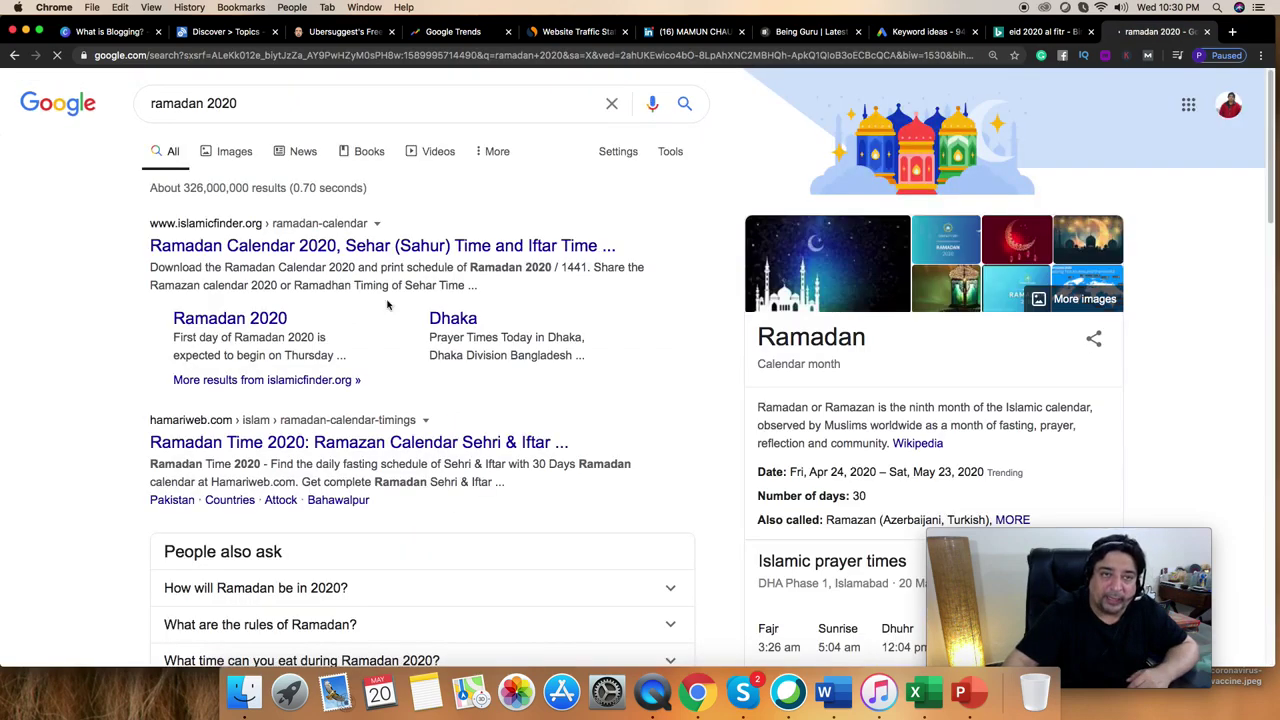
left_click_drag(1270, 143, 1270, 590)
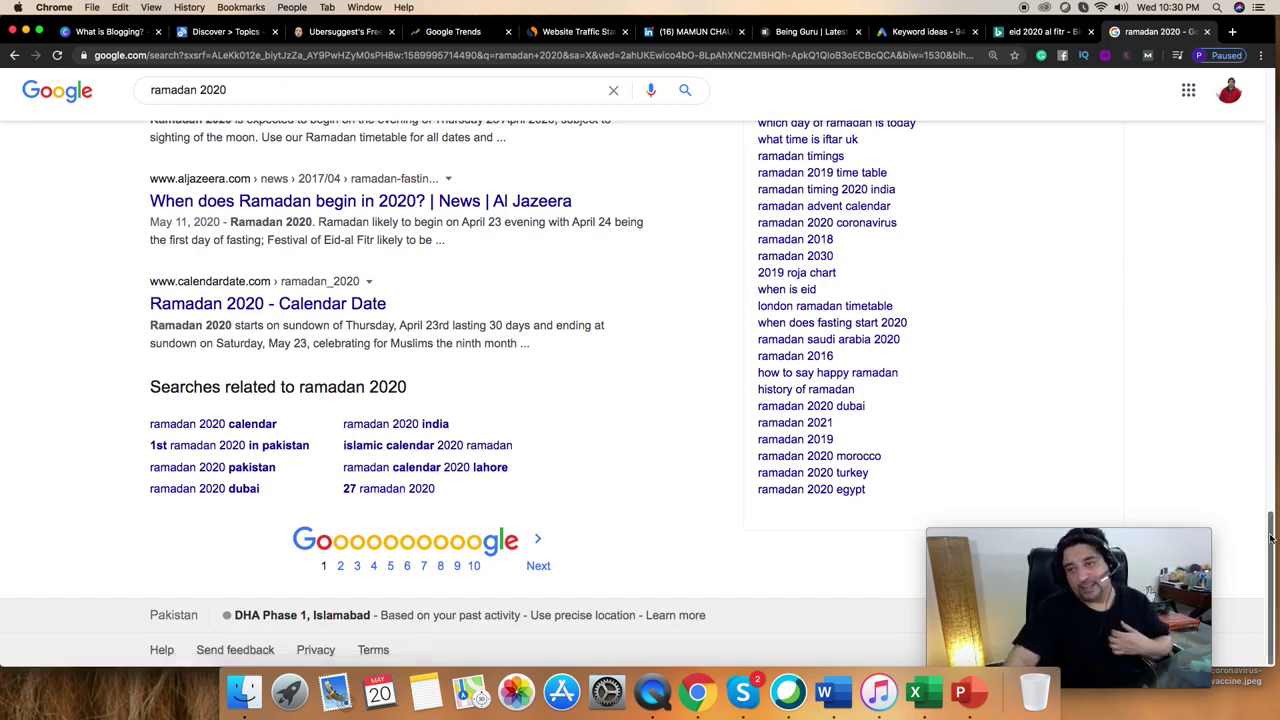
left_click_drag(1270, 538, 1270, 330)
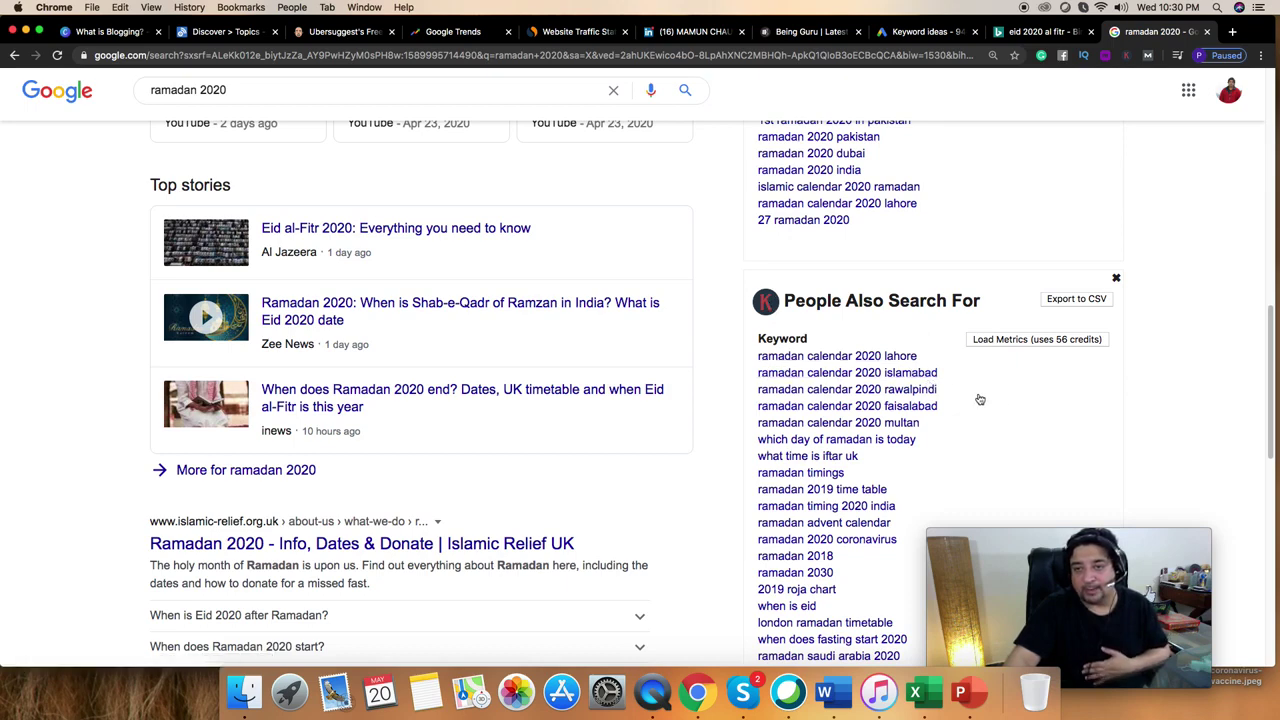
scroll(1274, 387, "down", 3)
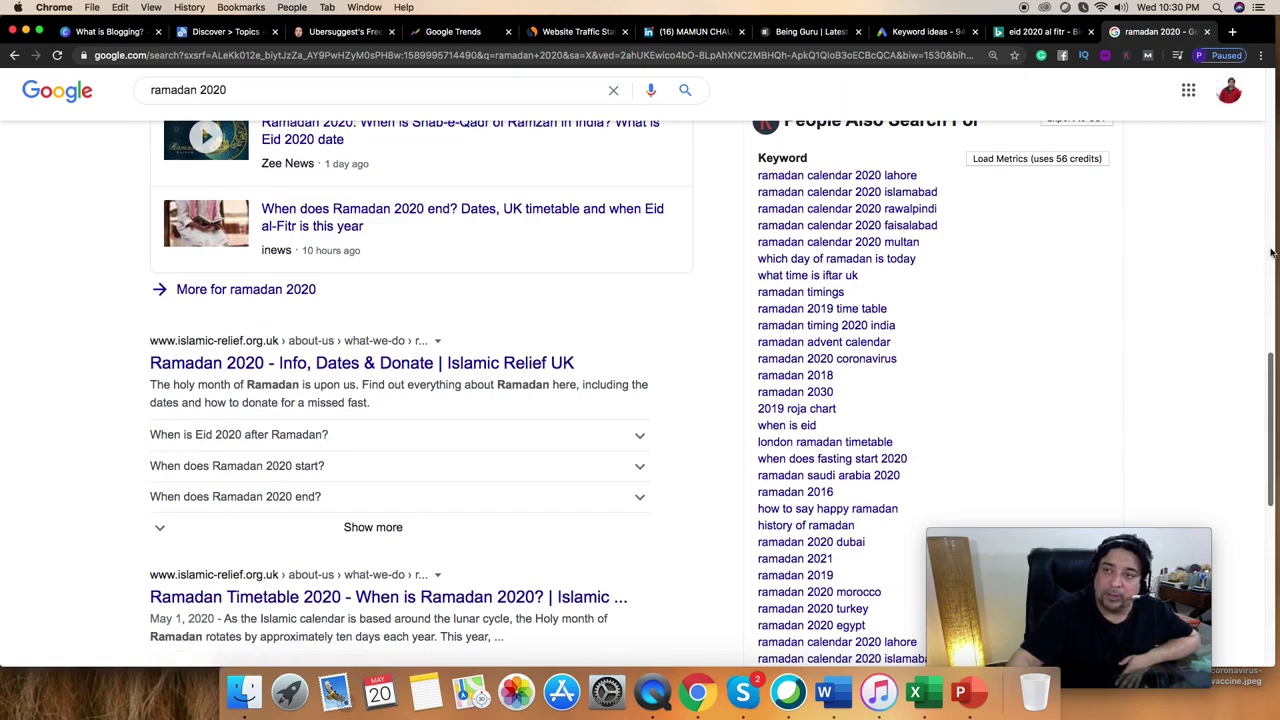
left_click(1270, 168)
left_click(1270, 168)
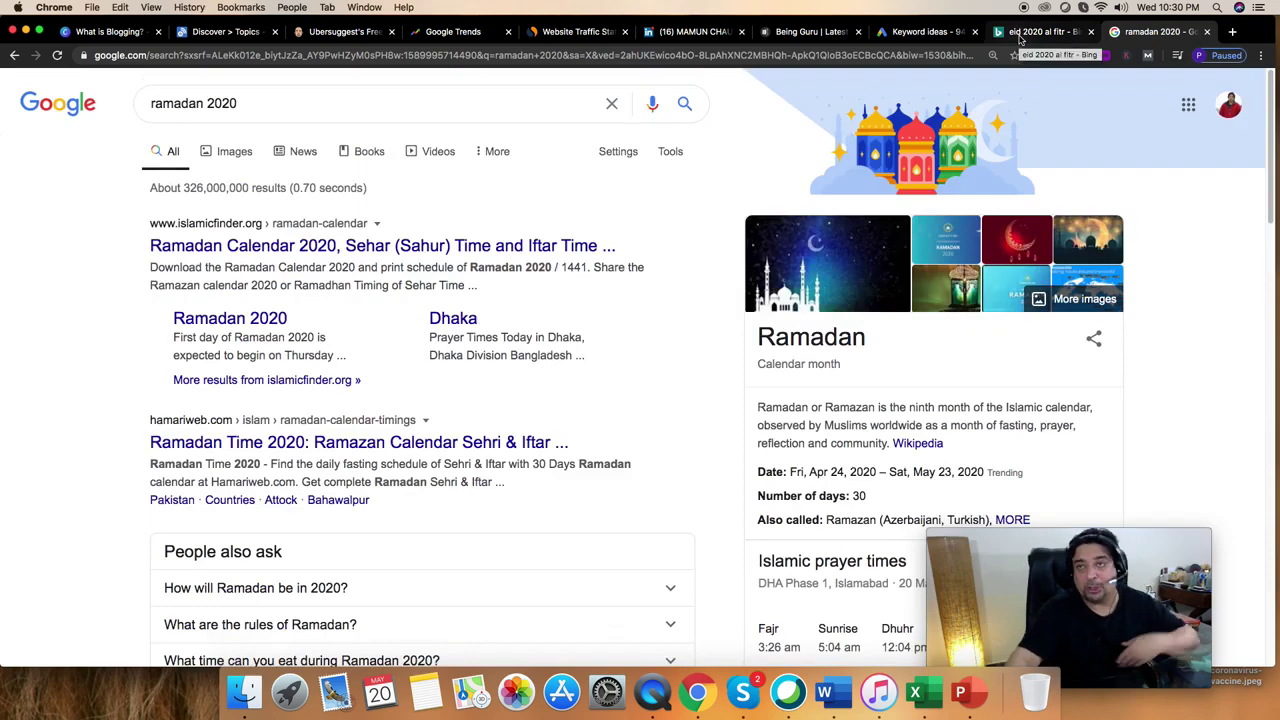
Return to the Keyword Planner and examine the search volume and competition of the ideas for "eid ul fitr 2020", moving the webcam window off the columns
left_click(1020, 33)
left_click(918, 31)
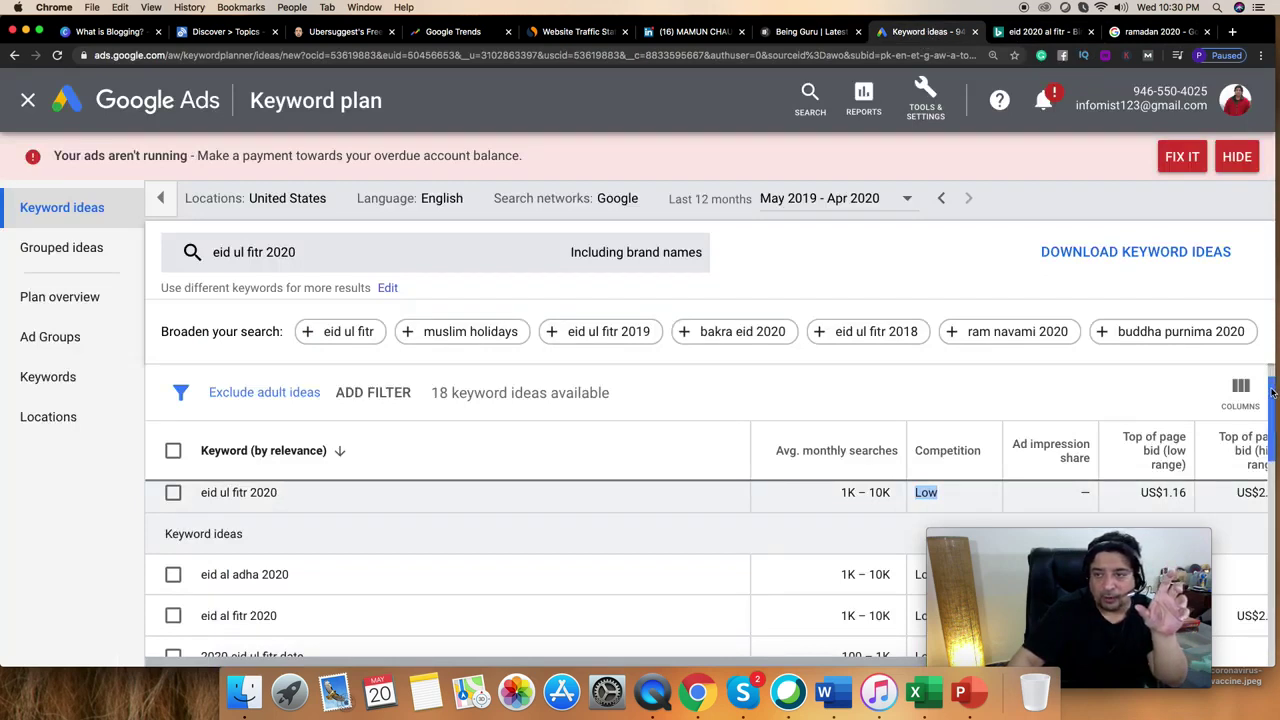
scroll(1273, 395, "down", 1)
scroll(1273, 398, "down", 1)
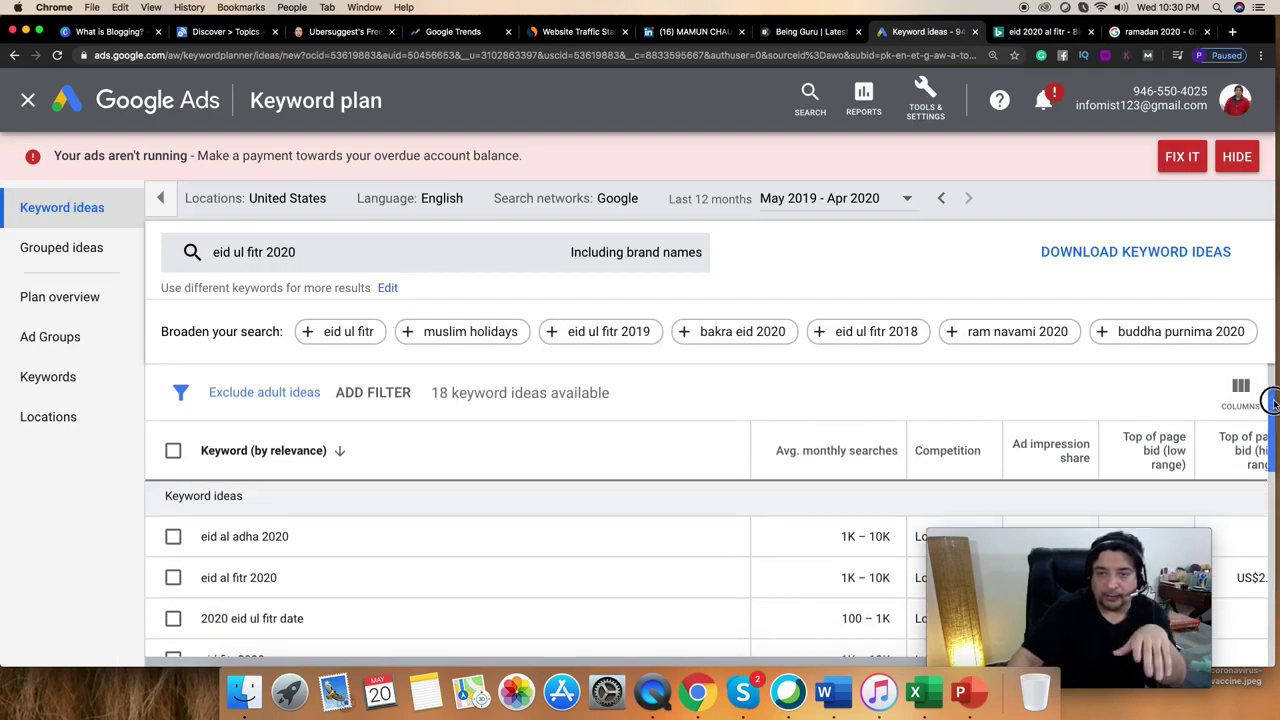
scroll(1273, 400, "down", 3)
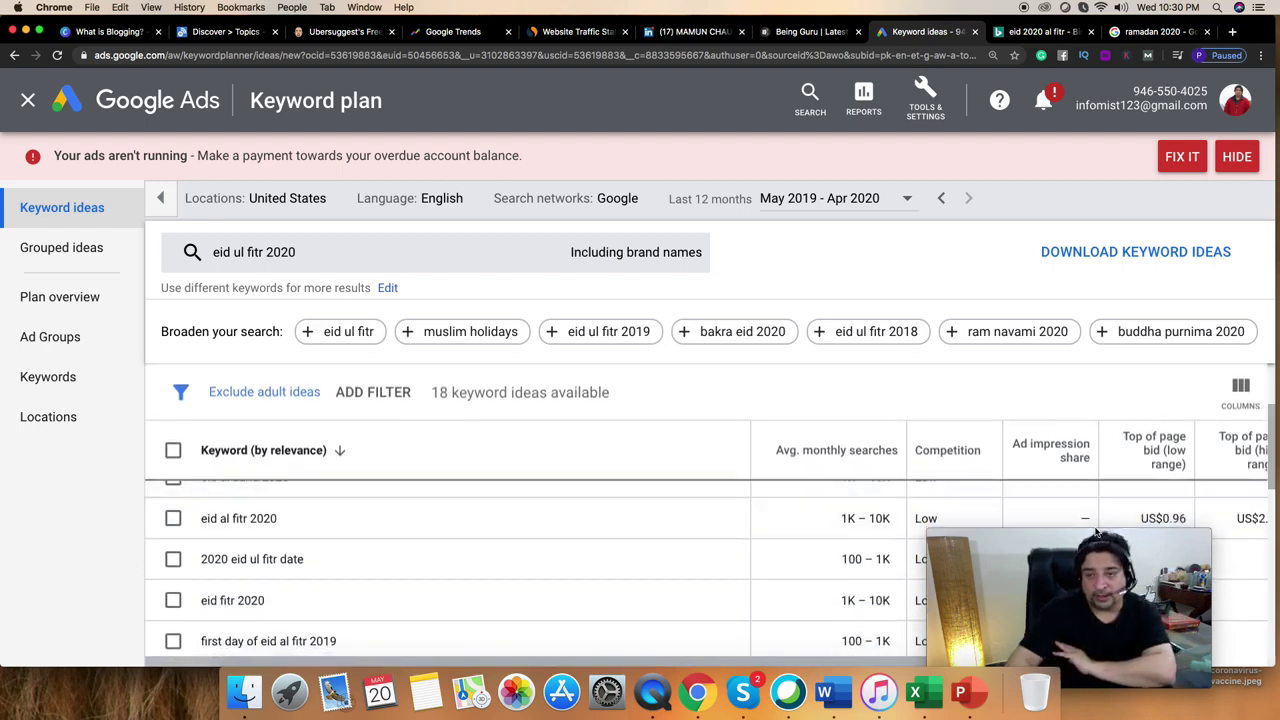
left_click_drag(1070, 610, 1050, 240)
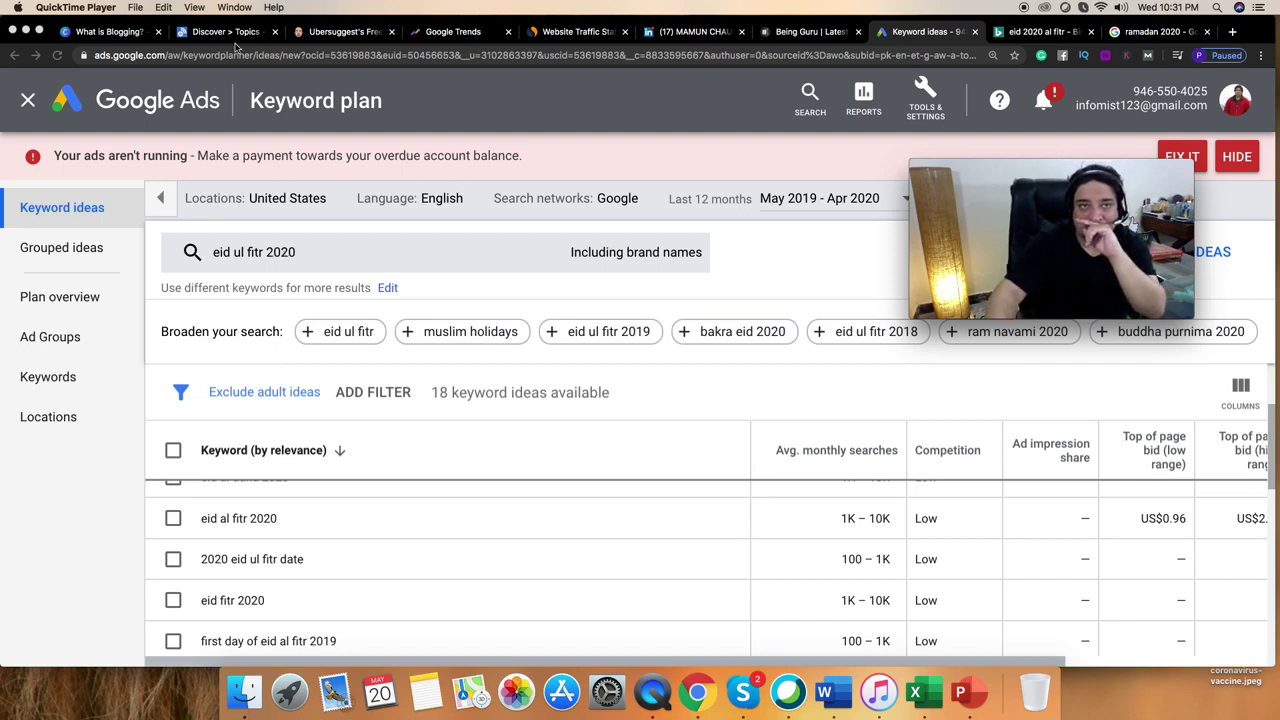
Switch to Google Trends, explore the search term "Eid" and move the webcam window clear of the interest chart
left_click(444, 34)
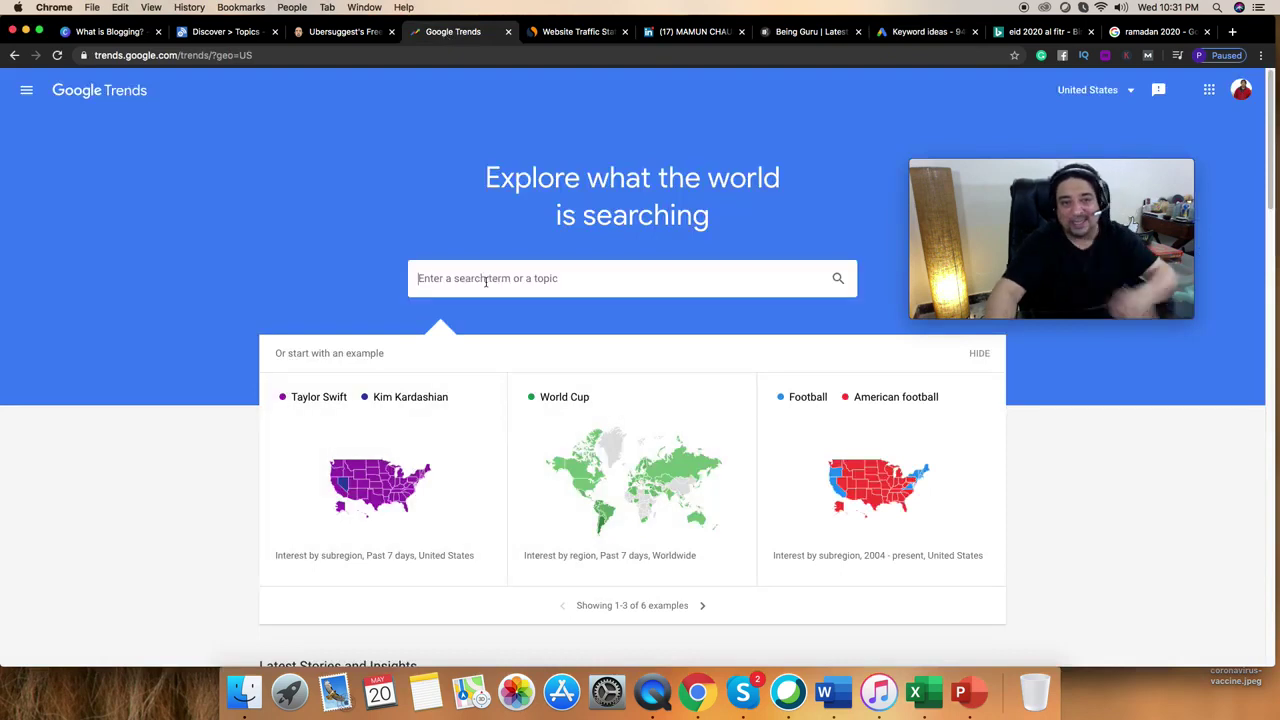
left_click(486, 282)
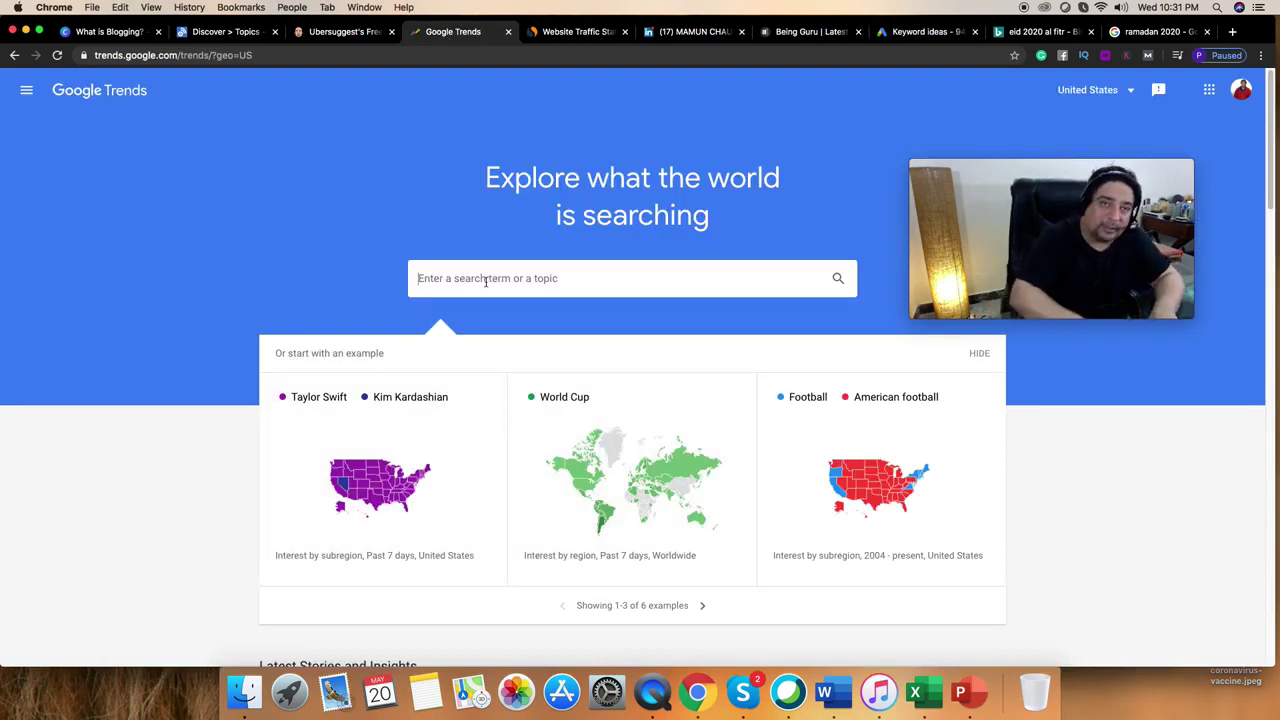
type("Eid")
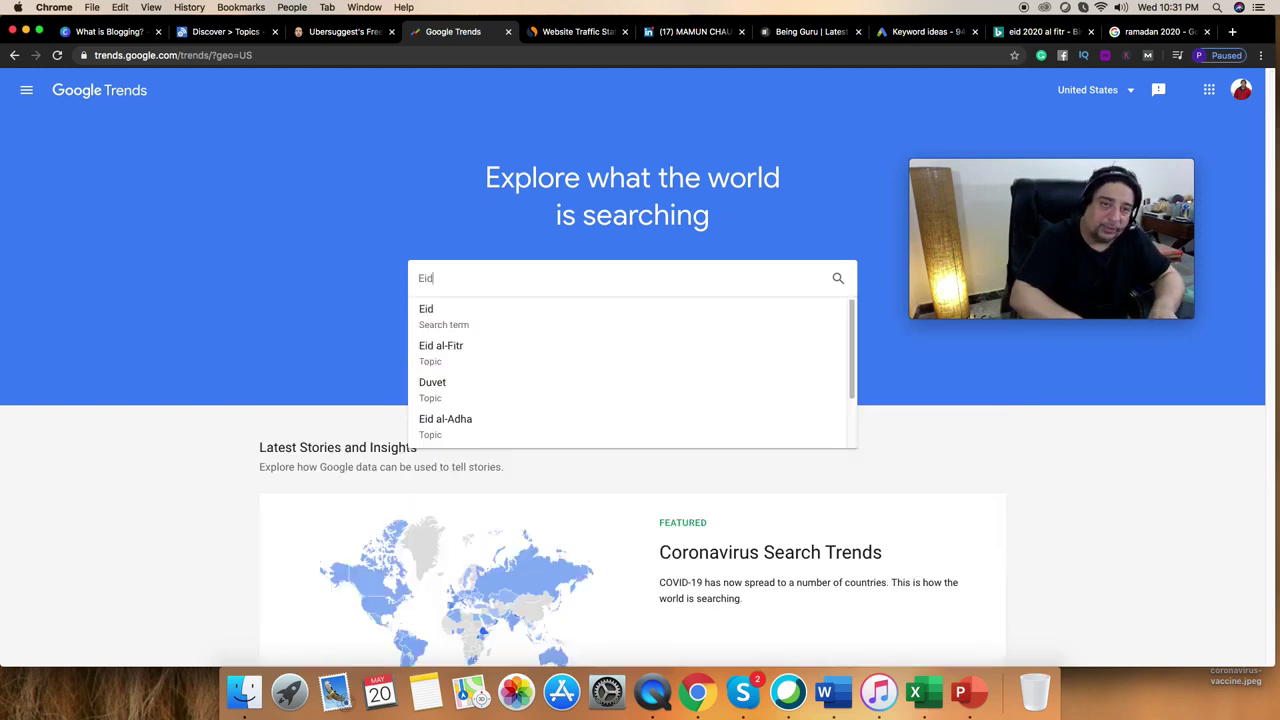
left_click(463, 318)
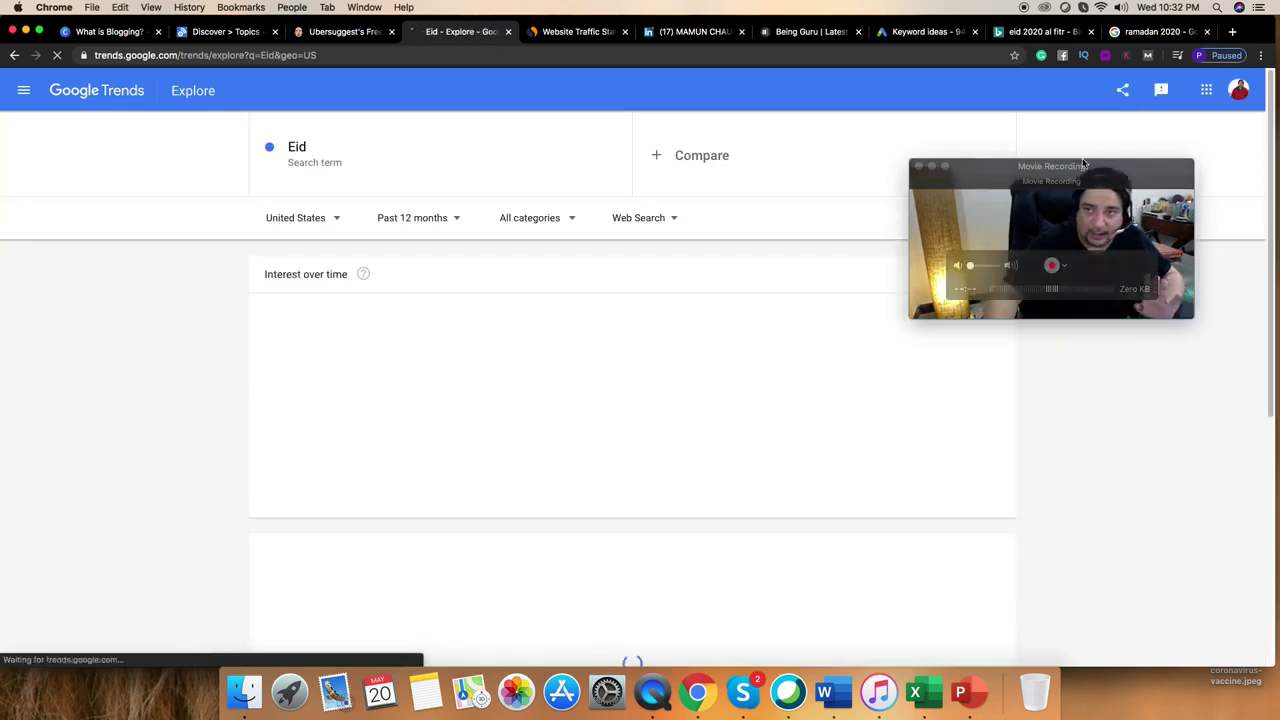
left_click_drag(1085, 183, 1202, 533)
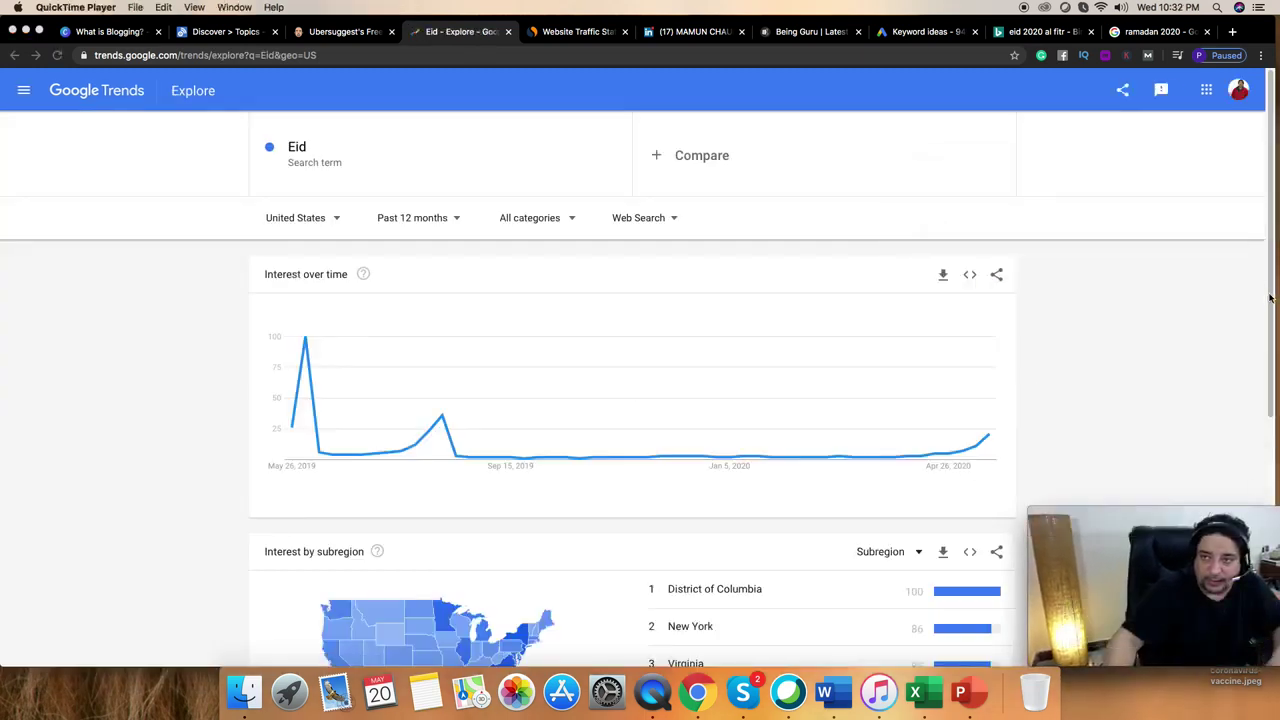
Set the region for the "Eid" trend to Pakistan and view the interest by subregion and related queries
left_click(319, 217)
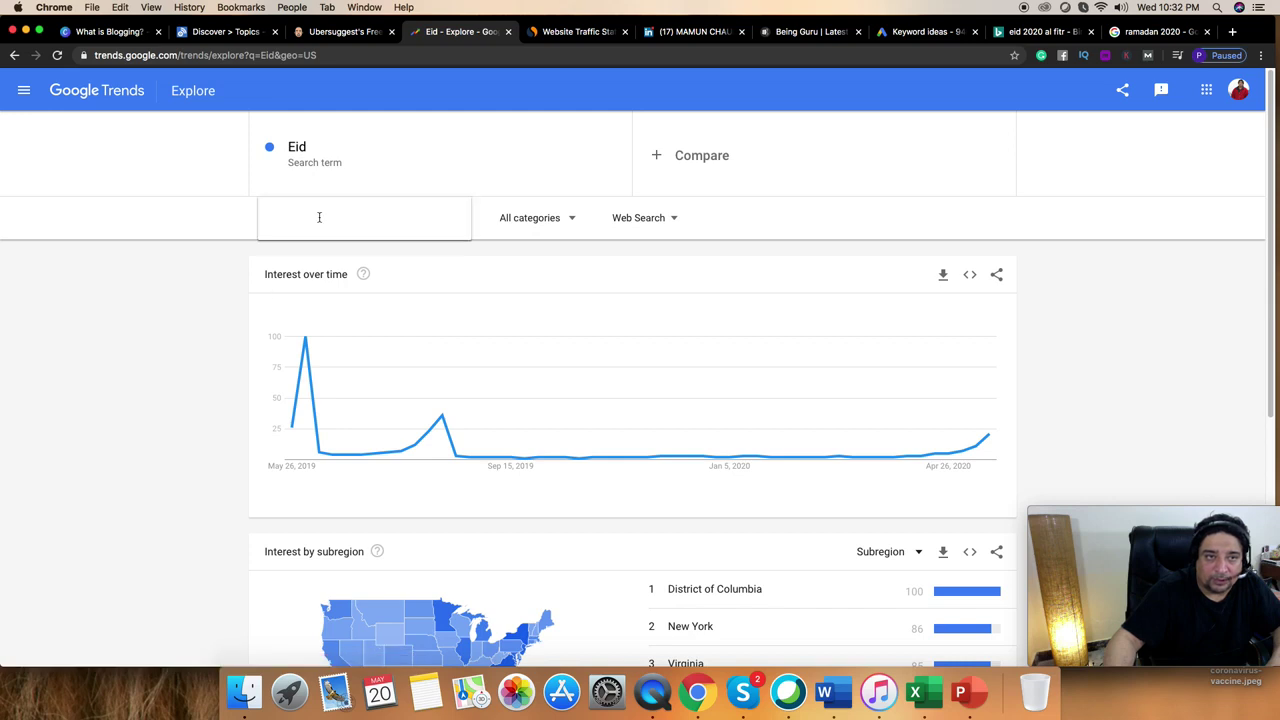
left_click(319, 217)
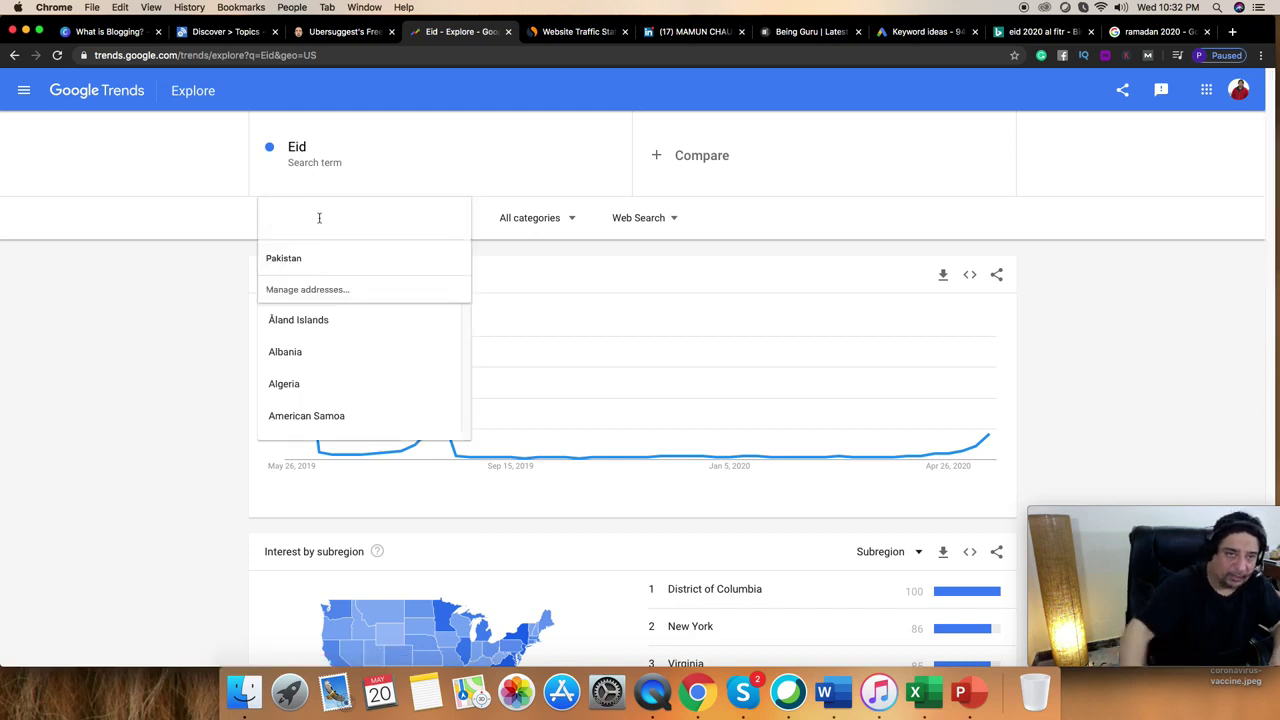
left_click(300, 258)
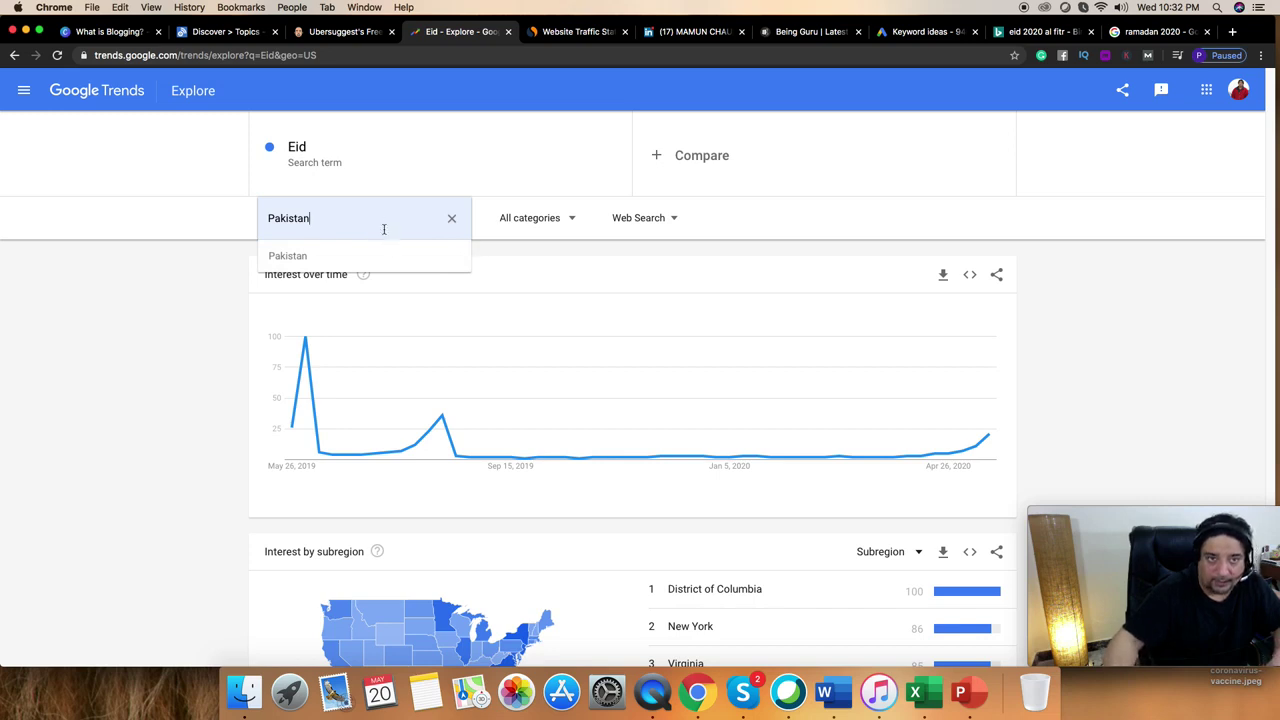
left_click(317, 256)
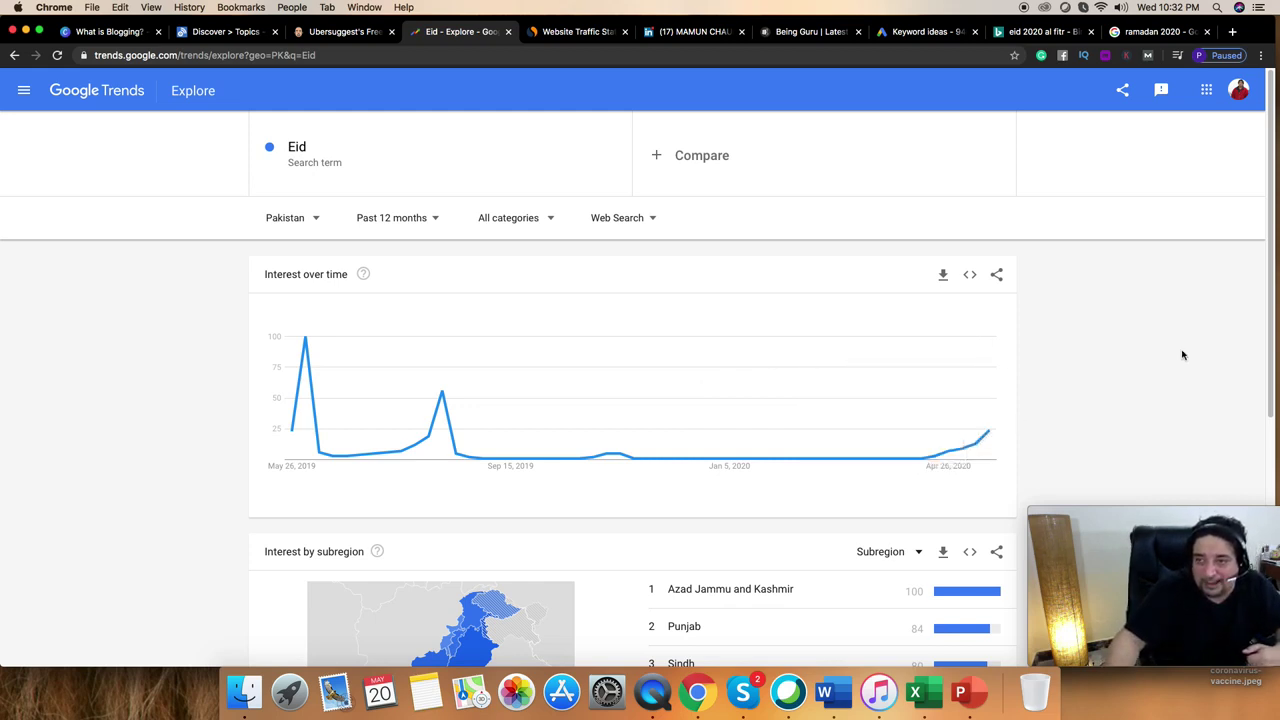
left_click_drag(1270, 354, 1263, 450)
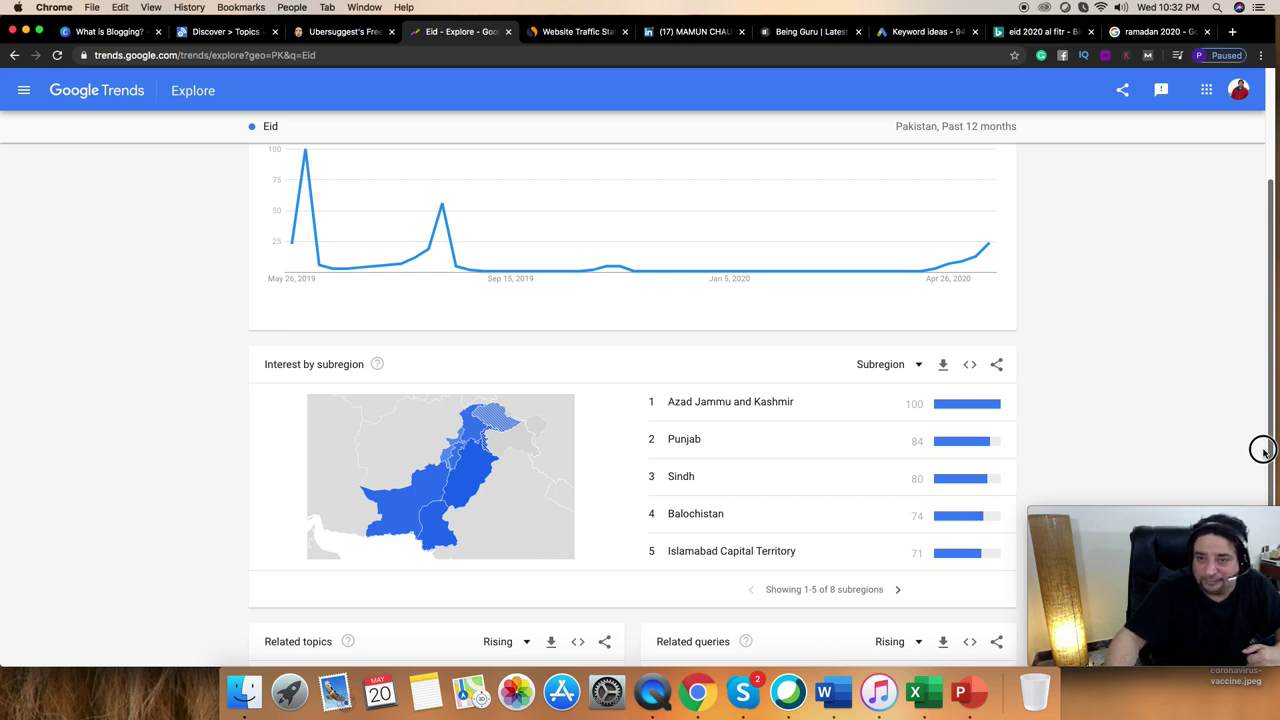
left_click_drag(1263, 450, 1263, 491)
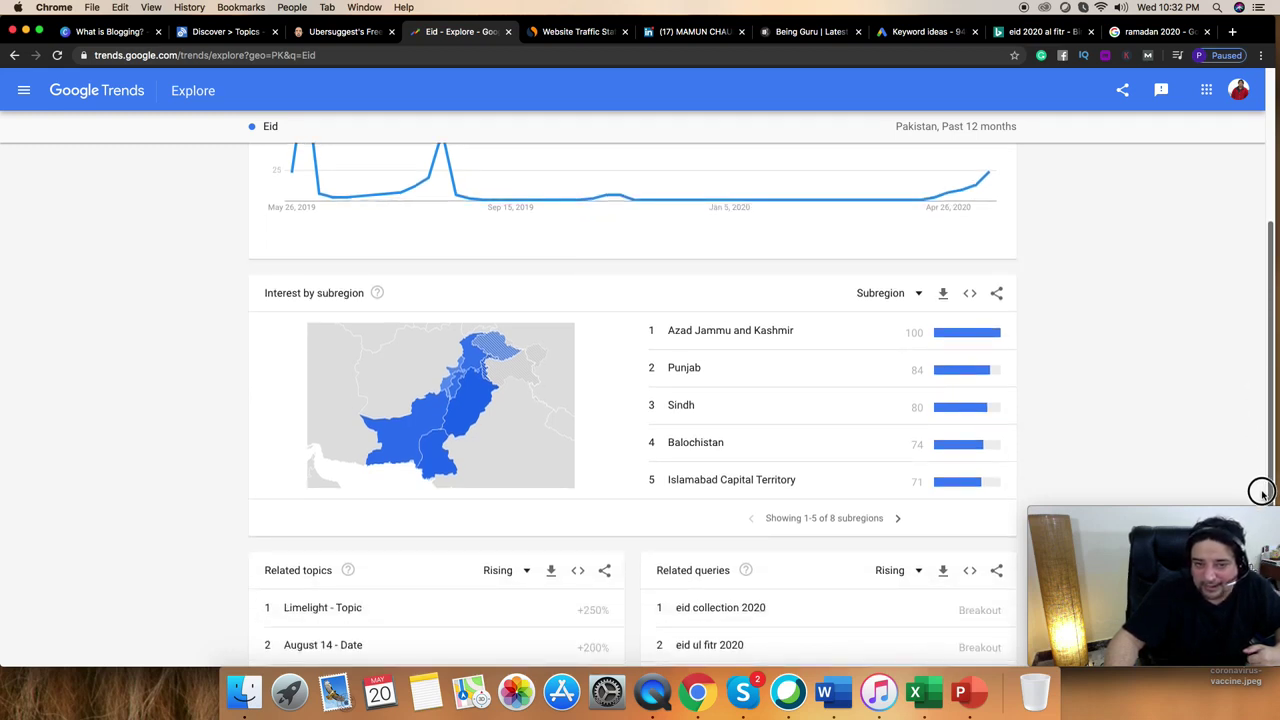
Search Google for "bitcoin to usd" in a new tab and highlight the conversion rate
left_click(1233, 32)
type("bitc")
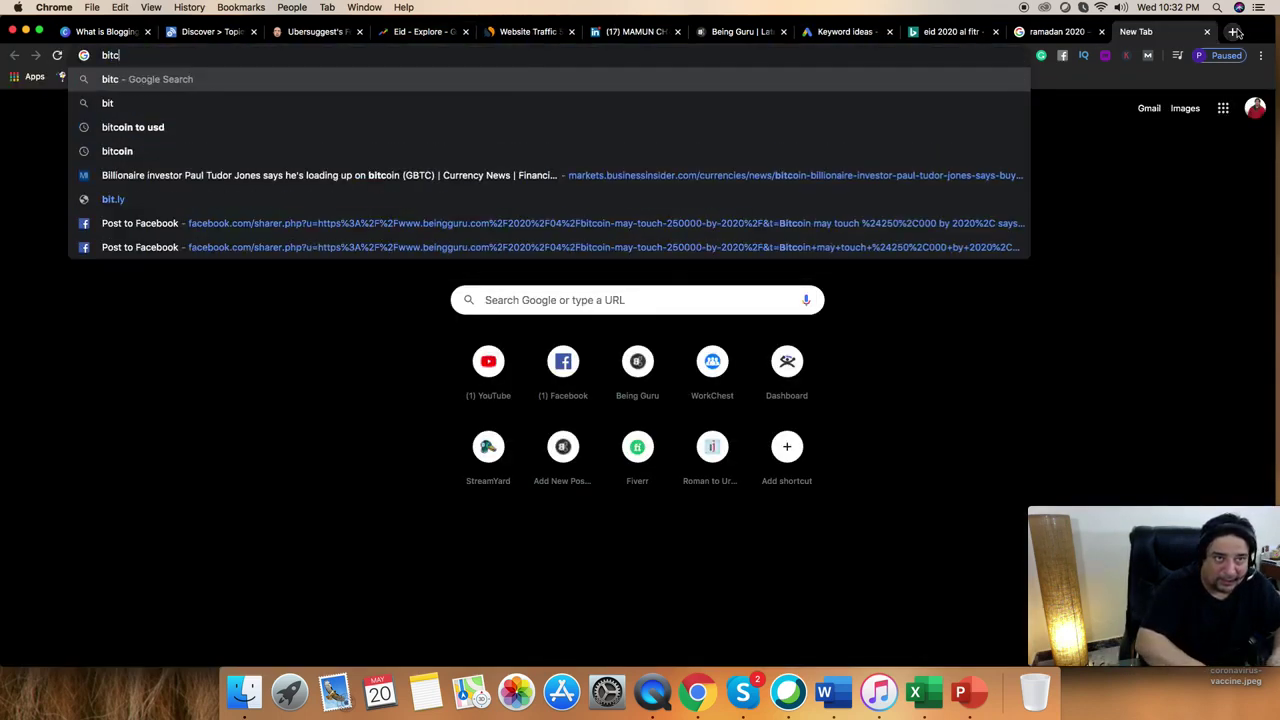
type("oin to usd")
key("Return")
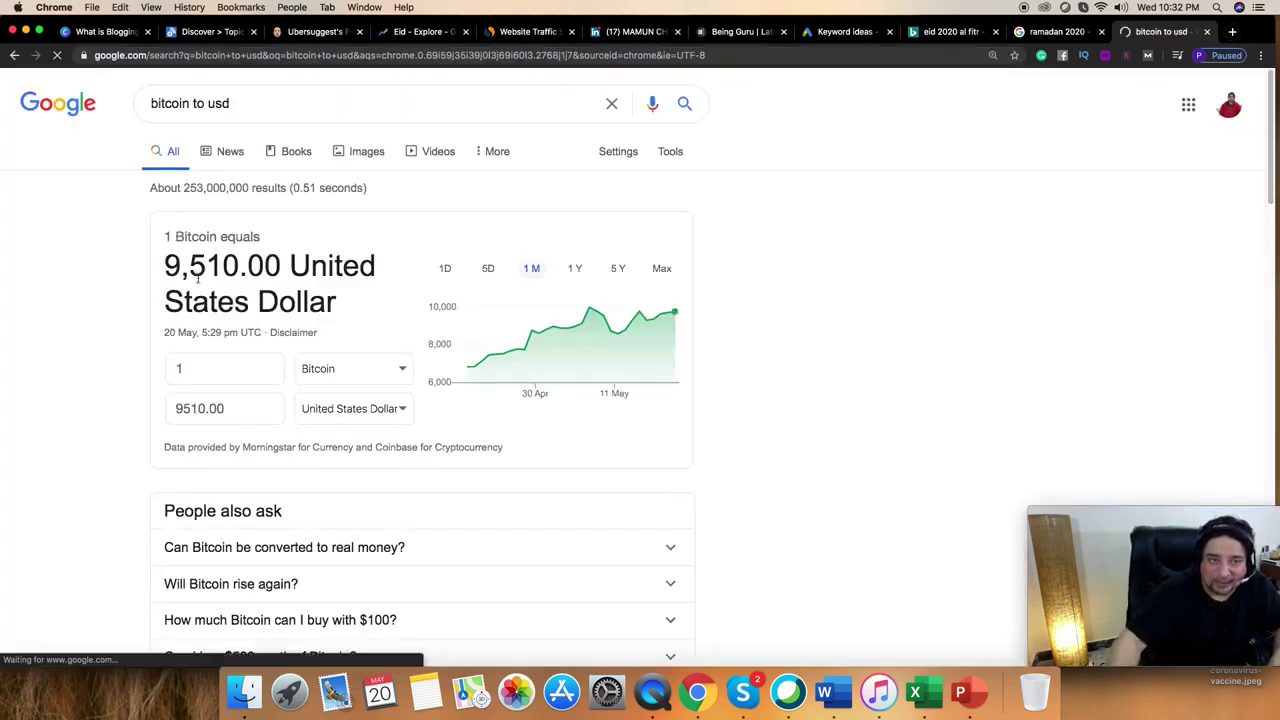
left_click_drag(181, 266, 210, 301)
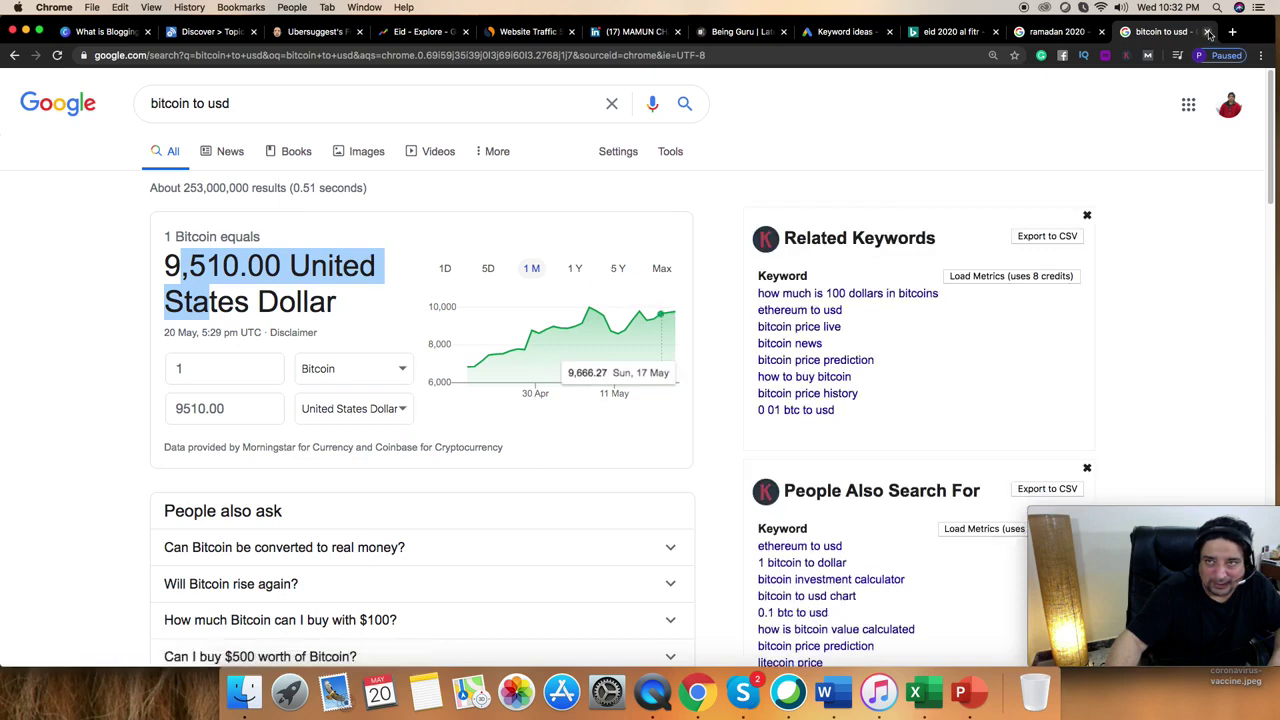
Shorten the Google query to "bitcoin" and search again, close that tab and return to the subregion section of the Eid trend
left_click_drag(188, 103, 283, 134)
key("BackSpace")
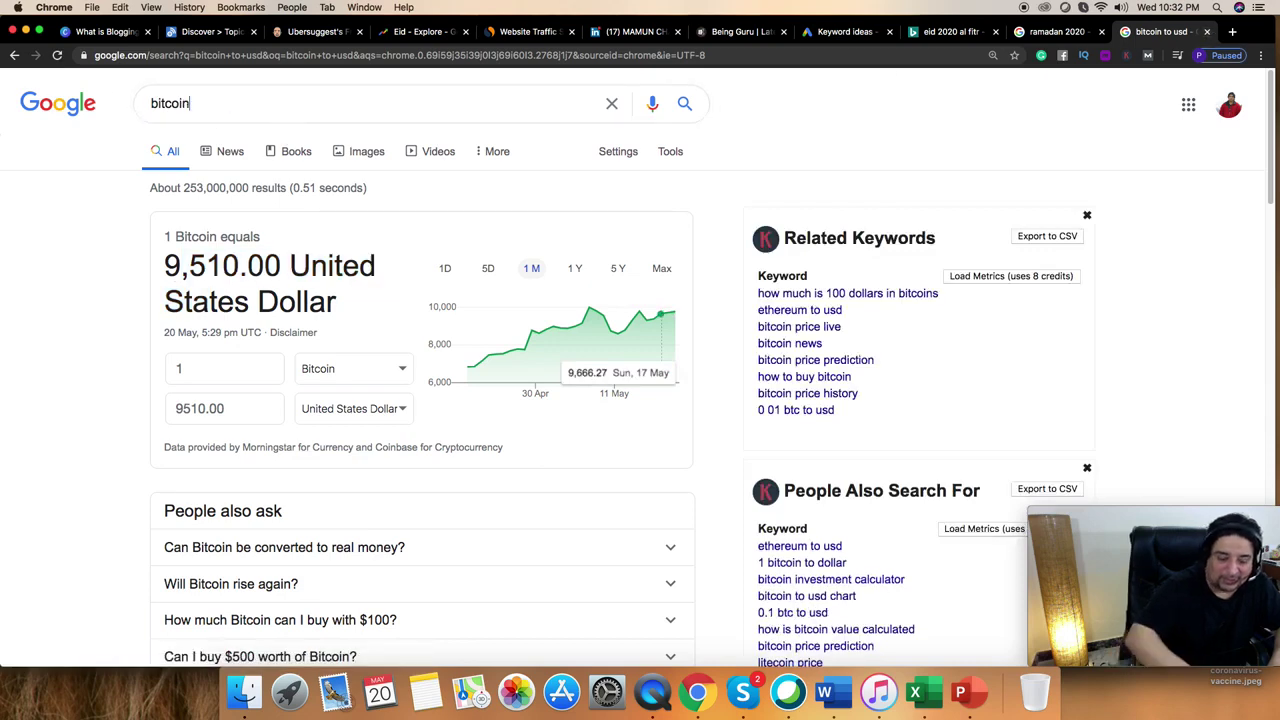
key("Return")
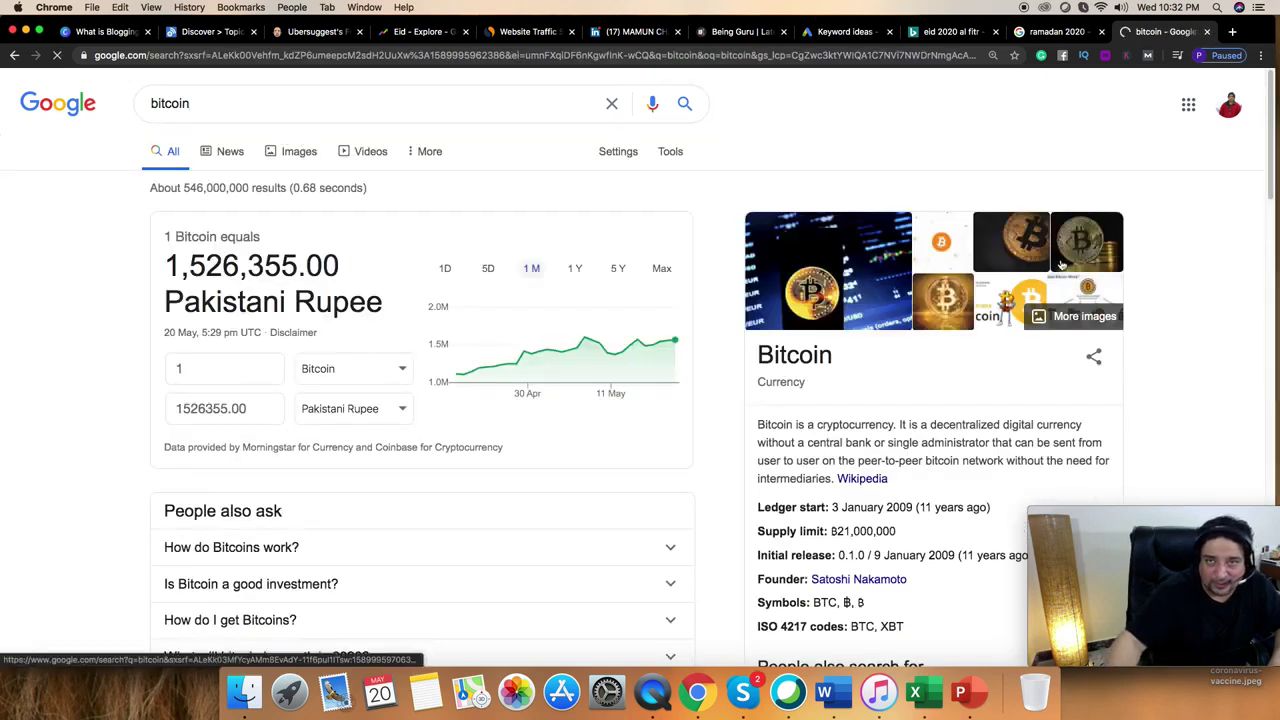
left_click(1207, 32)
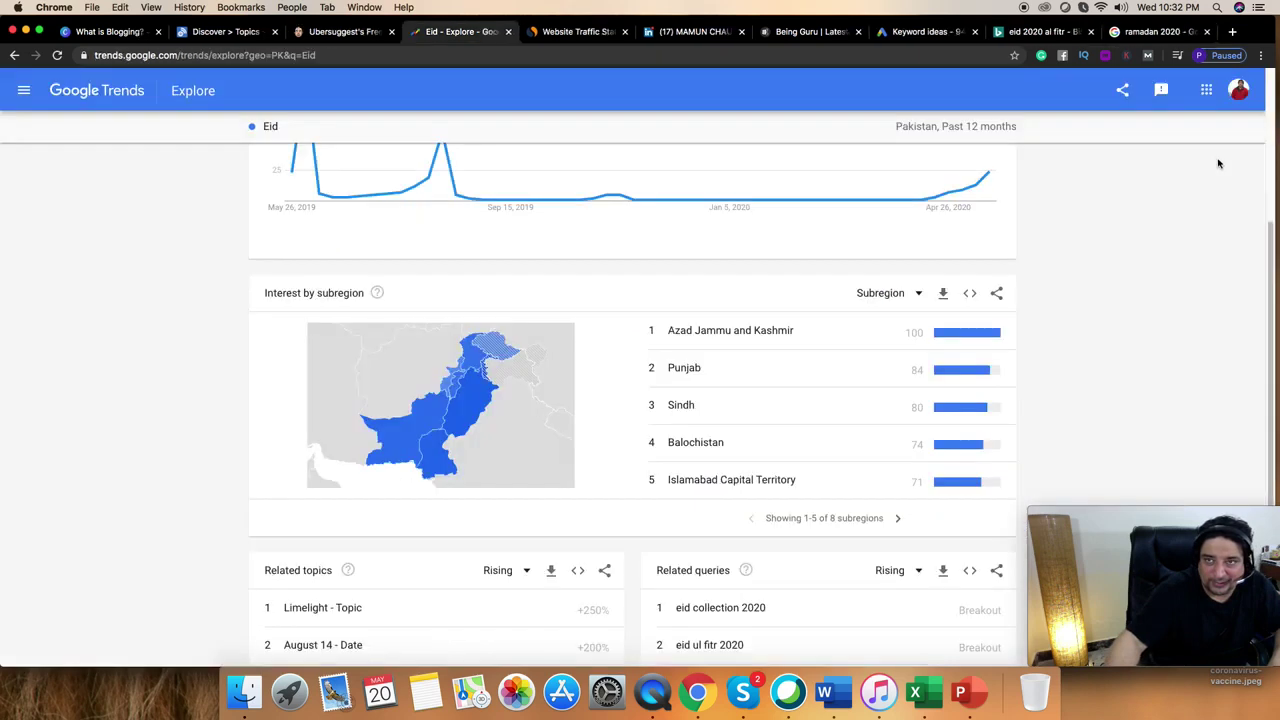
left_click(1270, 265)
left_click_drag(1270, 265, 1268, 272)
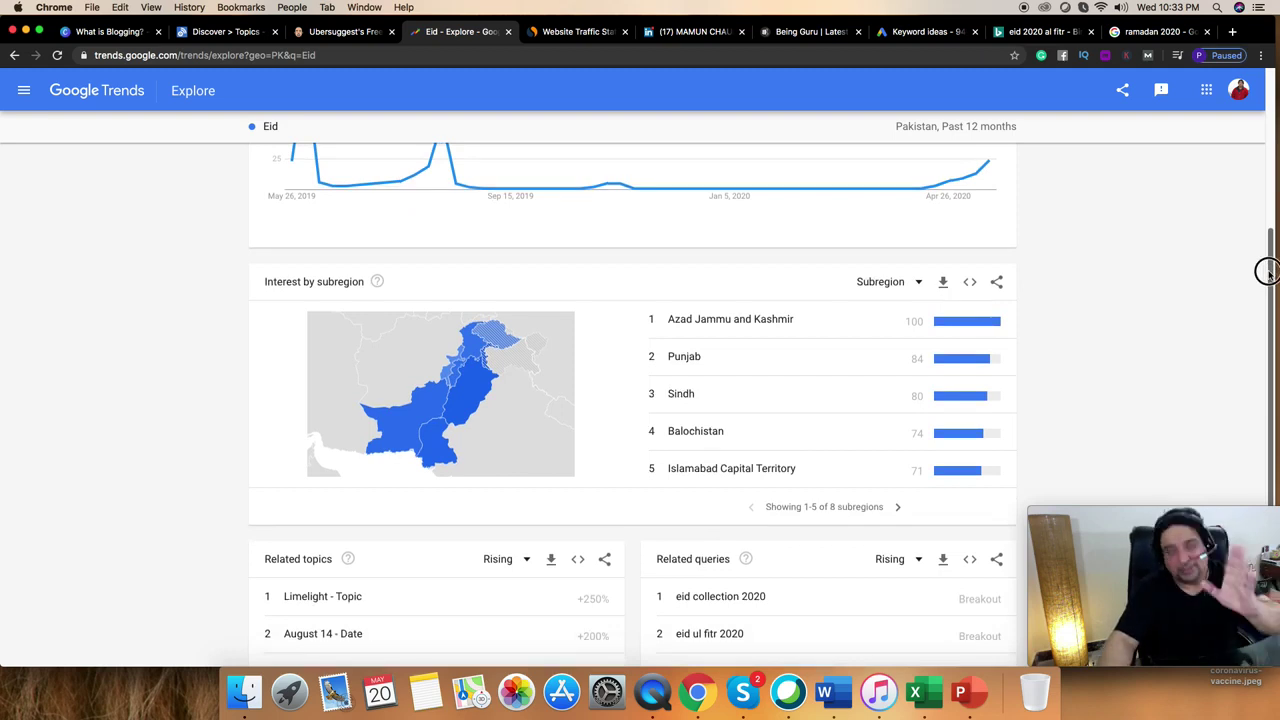
View the next five related queries for the "Eid" trend in Pakistan and return to the interest chart
left_click_drag(1268, 272, 1260, 368)
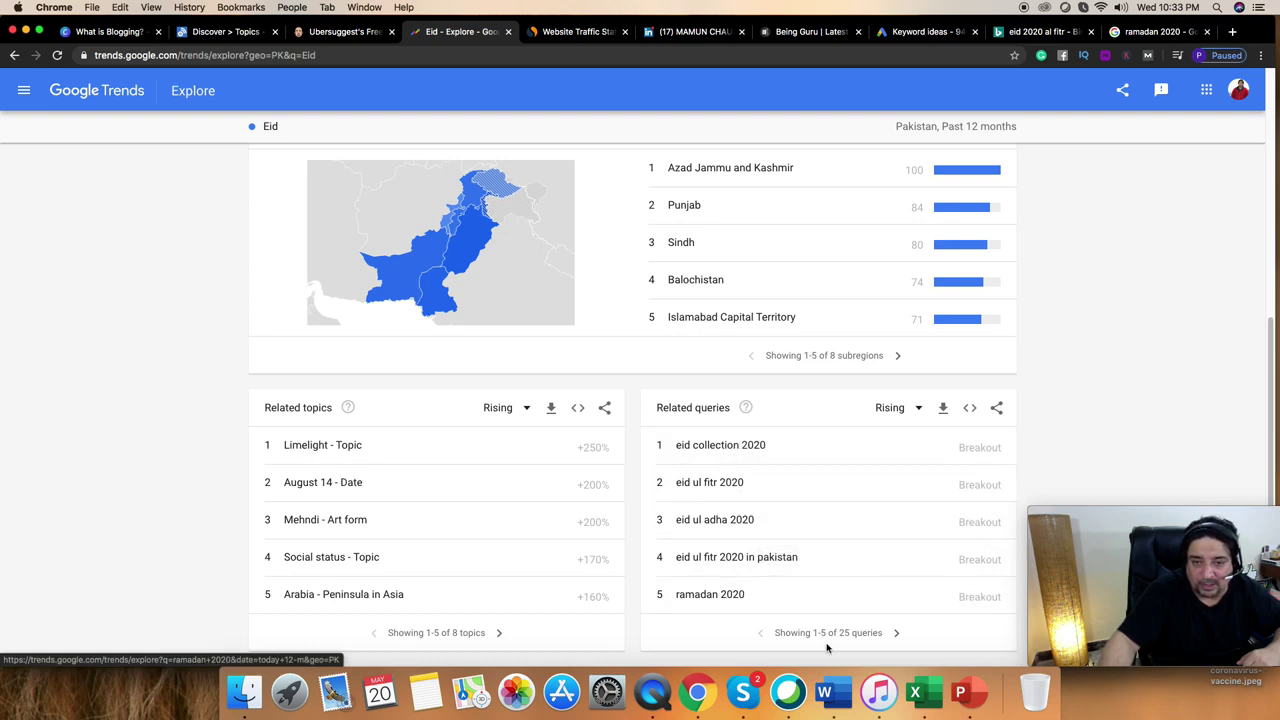
left_click(897, 634)
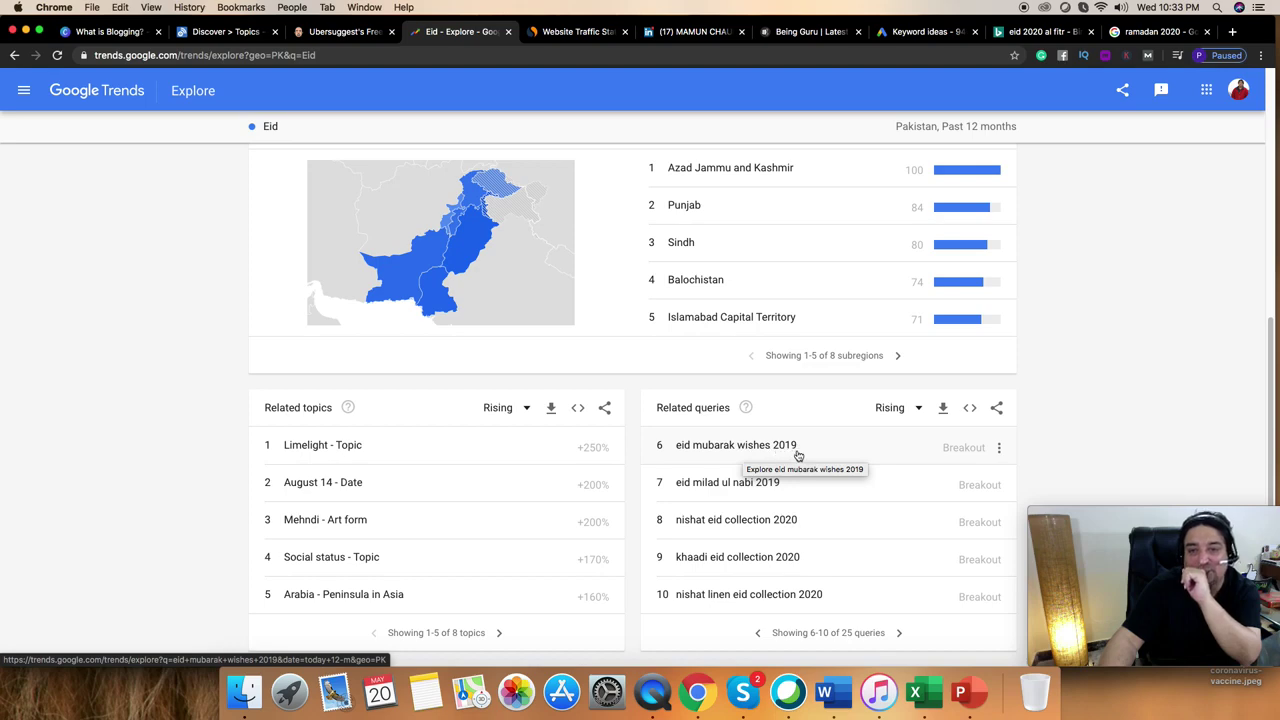
left_click(308, 126)
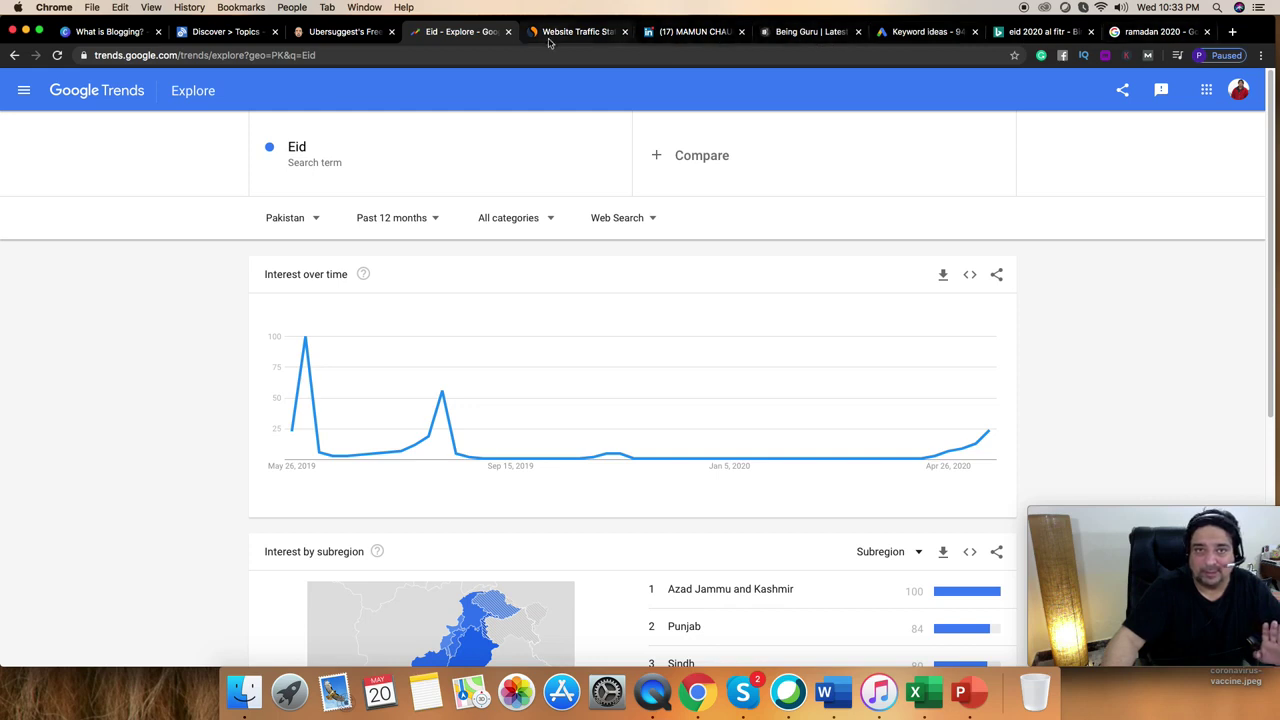
Switch to Keyword Planner and get keyword ideas for "eid munbarak wishes" in place of the existing keyword
left_click(912, 31)
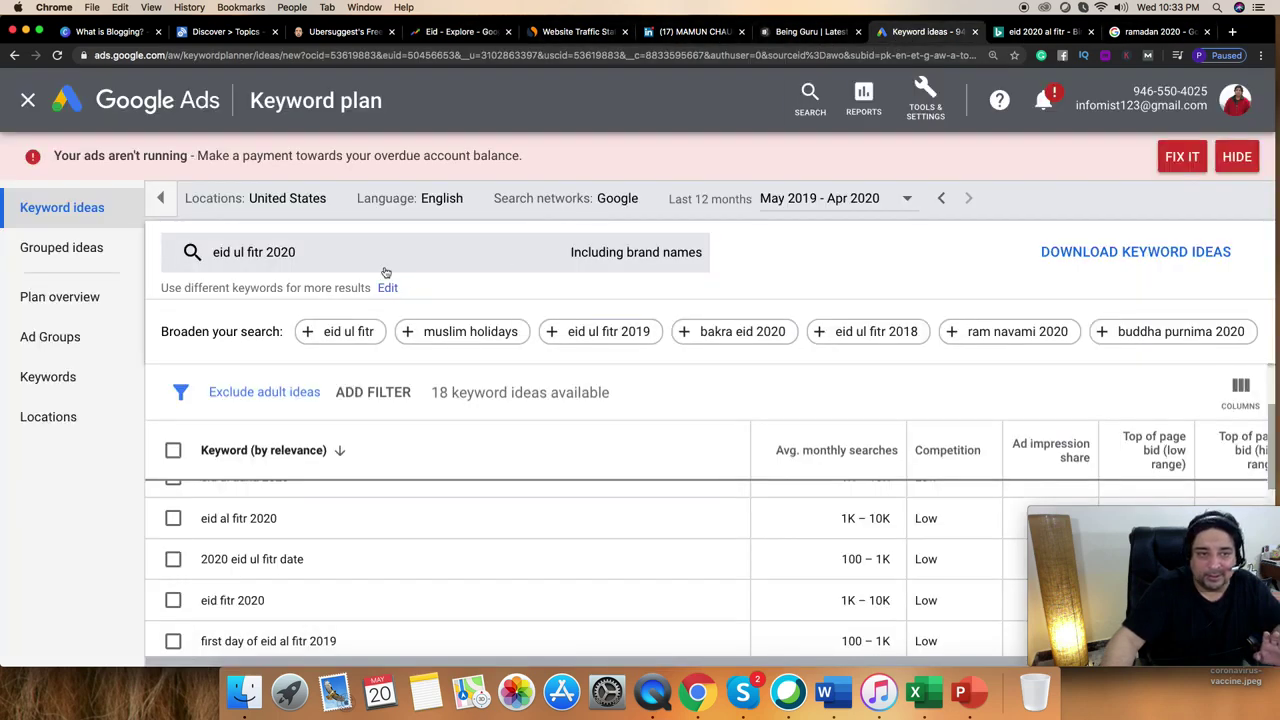
left_click(526, 257)
left_click(348, 353)
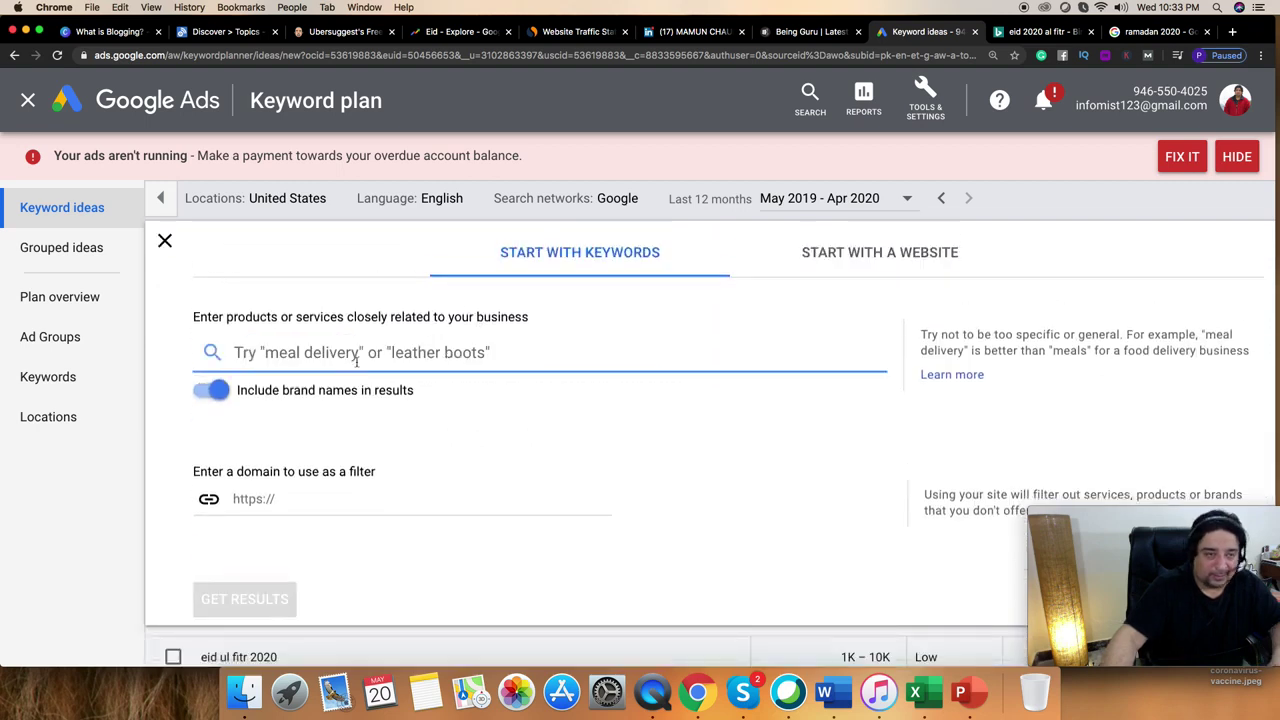
type("eid munbarak wi")
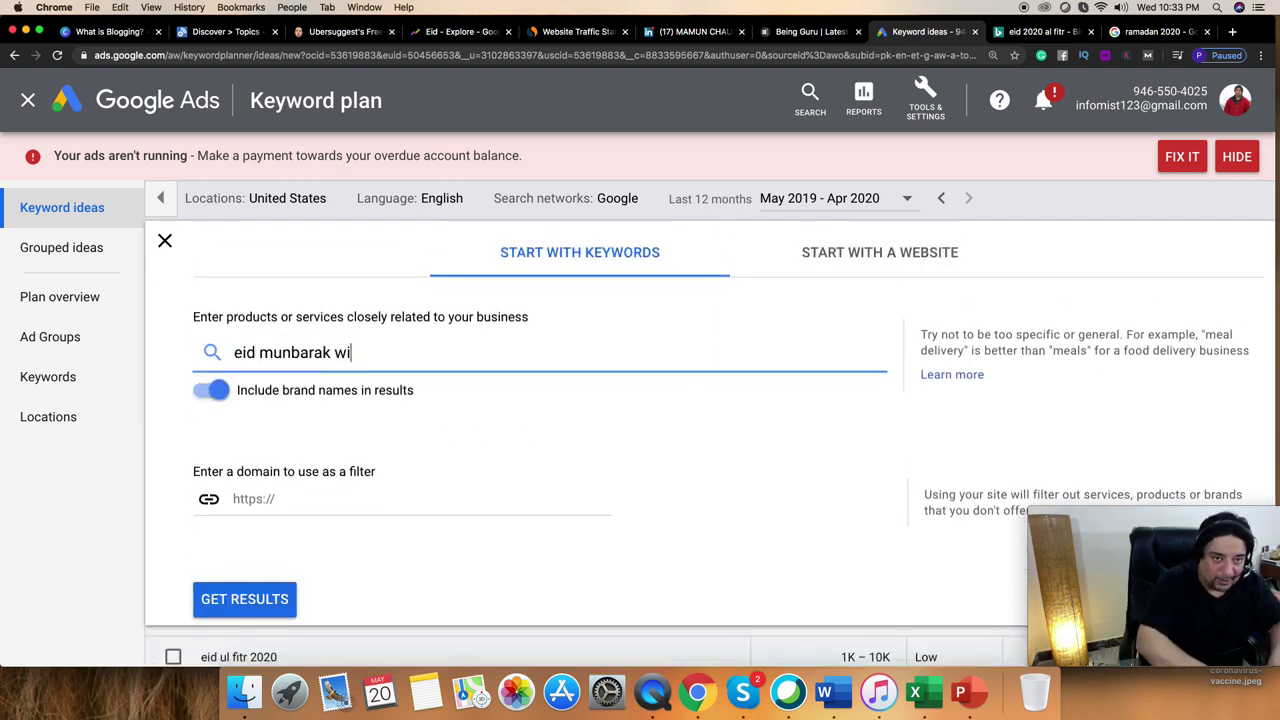
type("shes")
key("Return")
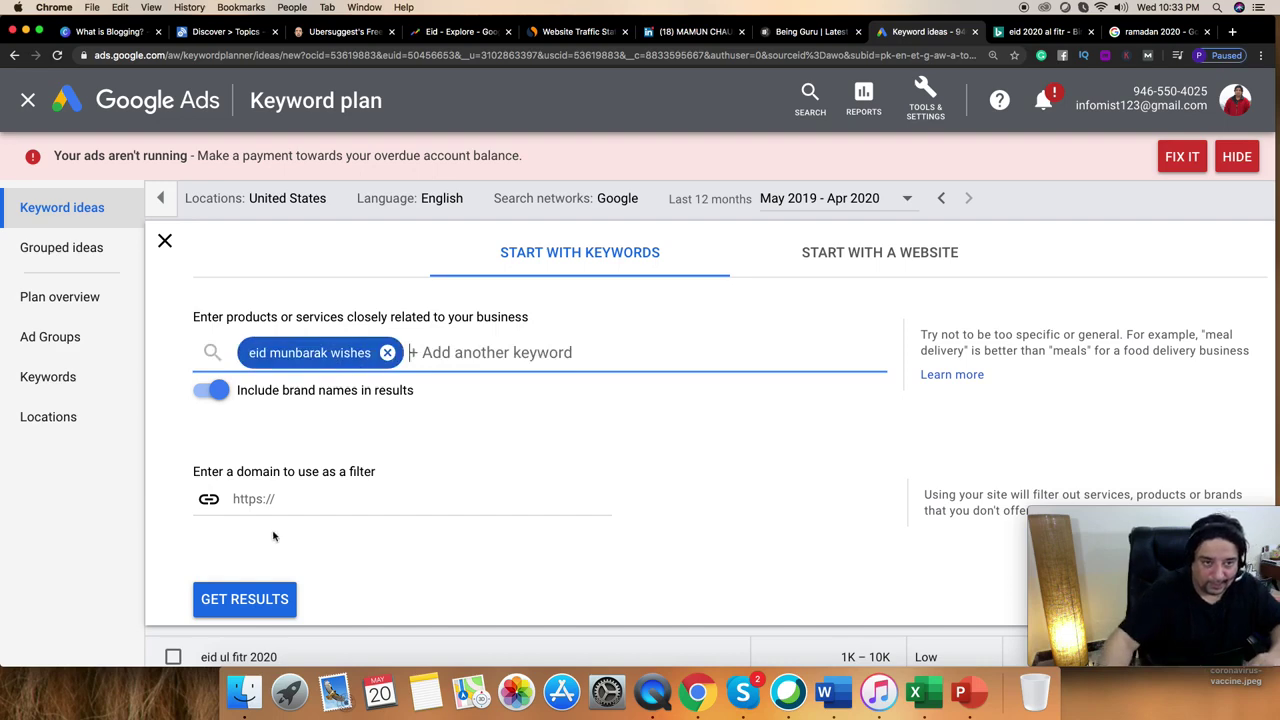
left_click(242, 598)
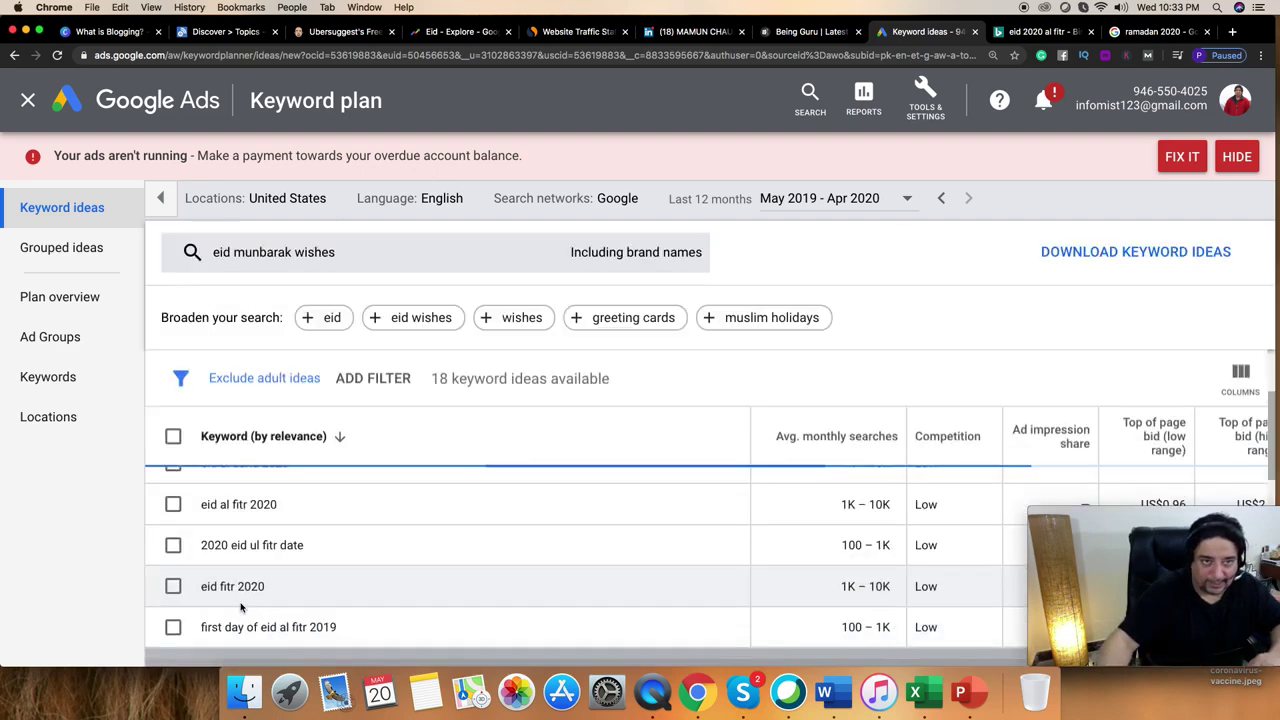
Move the webcam window clear of the keyword results table and return to the Keyword Planner page
left_click(1066, 553)
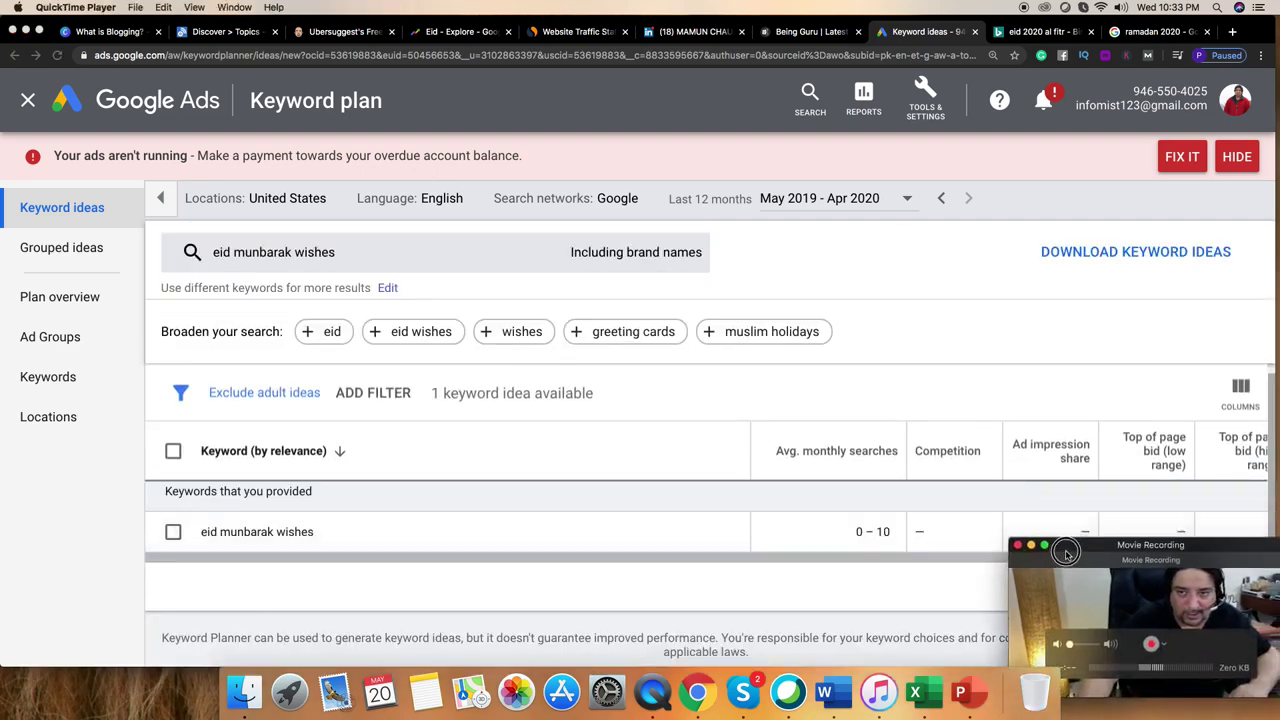
left_click_drag(1066, 553, 1036, 588)
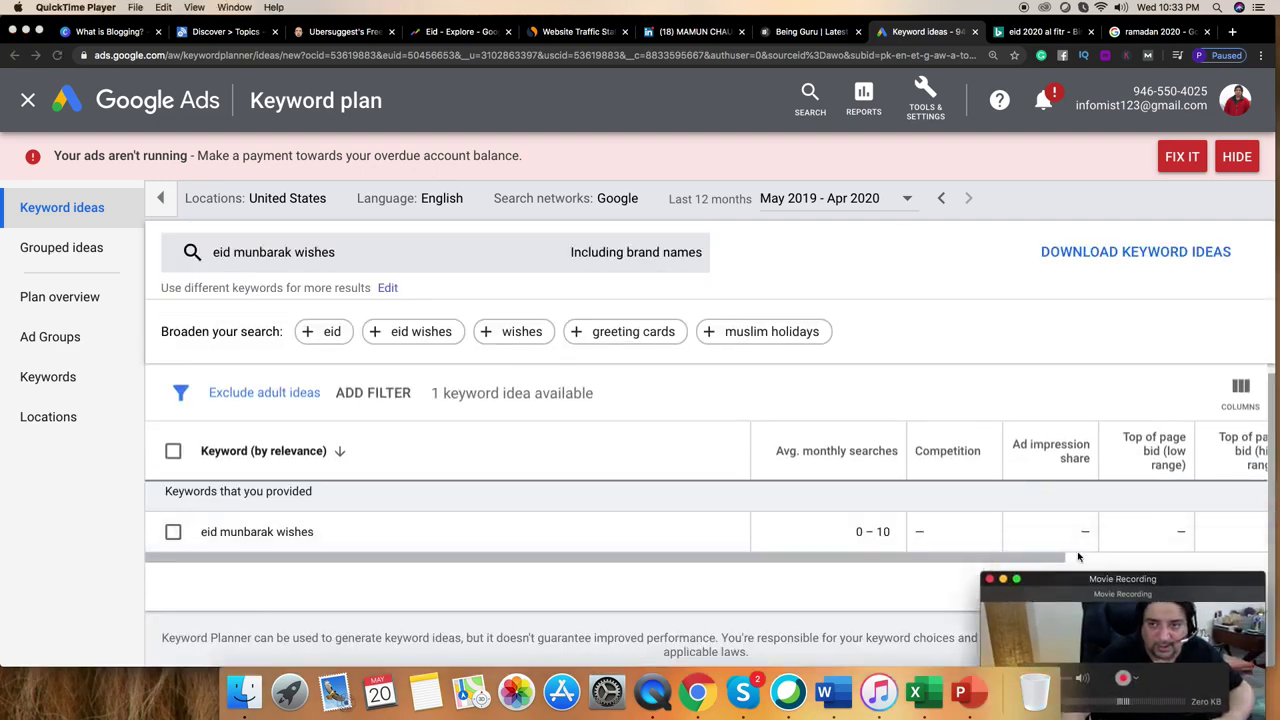
left_click(258, 534)
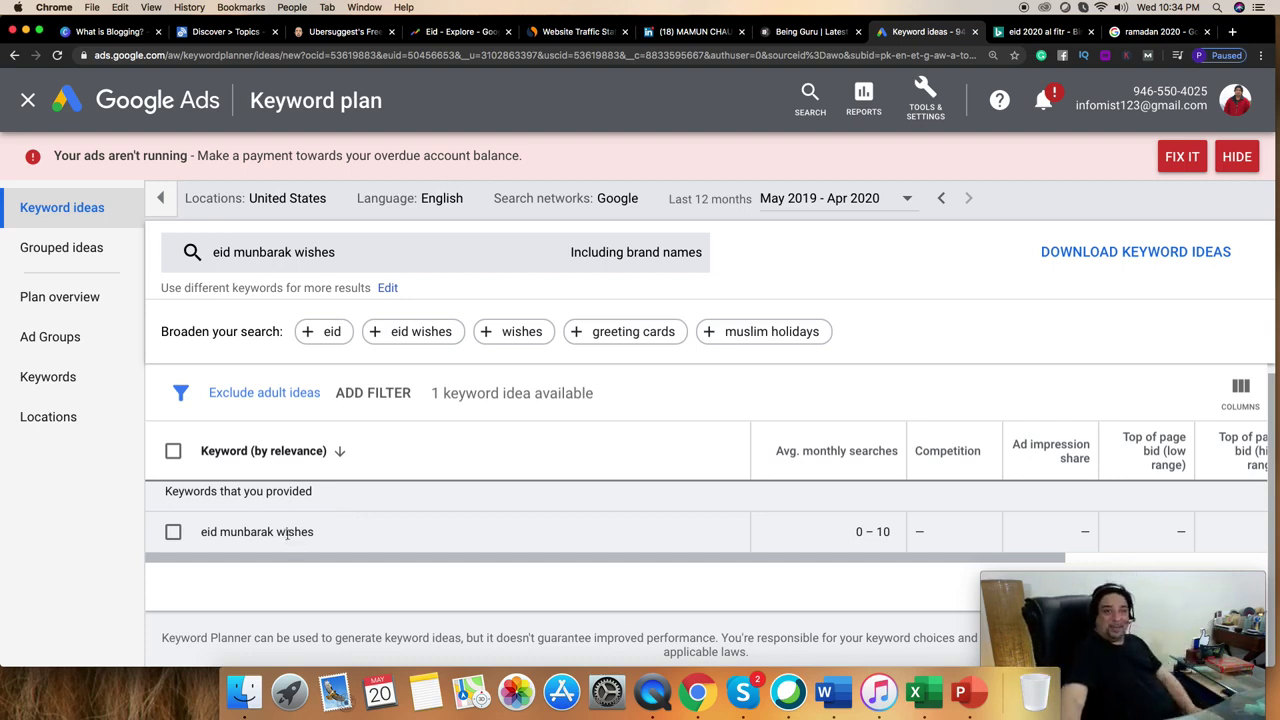
Get keyword ideas for the corrected keyword "eid mubarak wishes" and review the competition of the related keywords
left_click(253, 257)
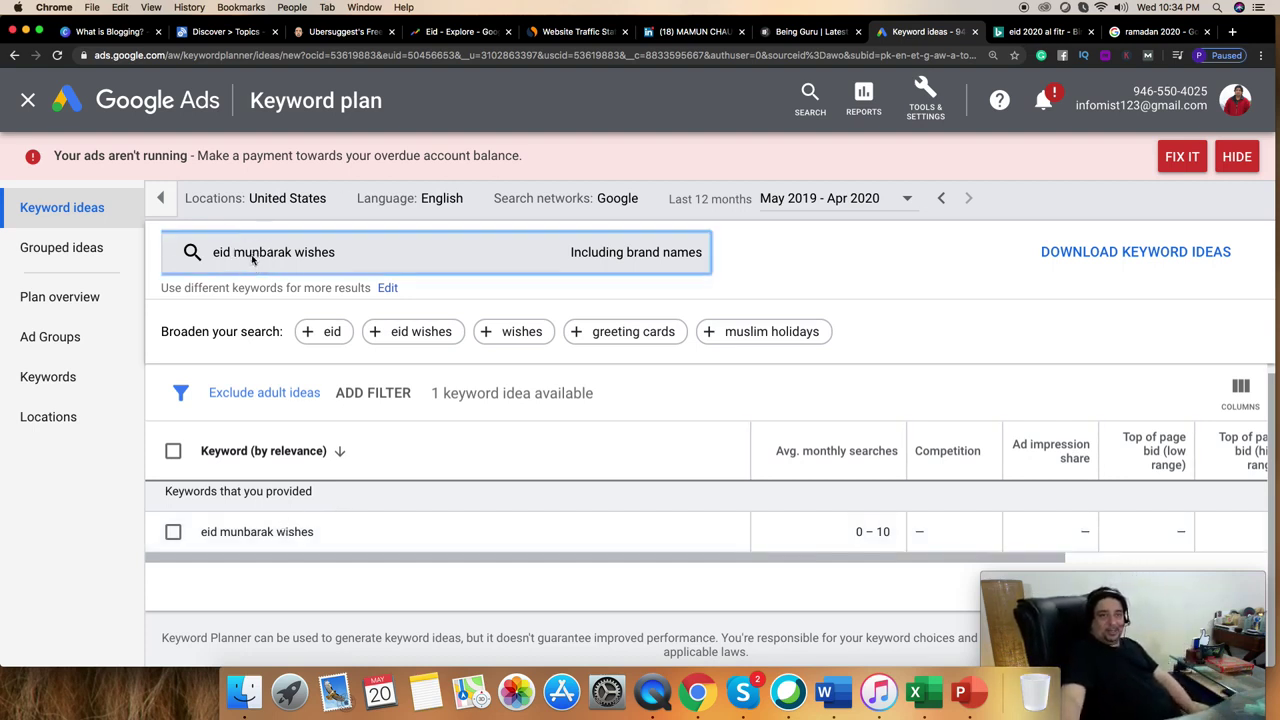
left_click(389, 352)
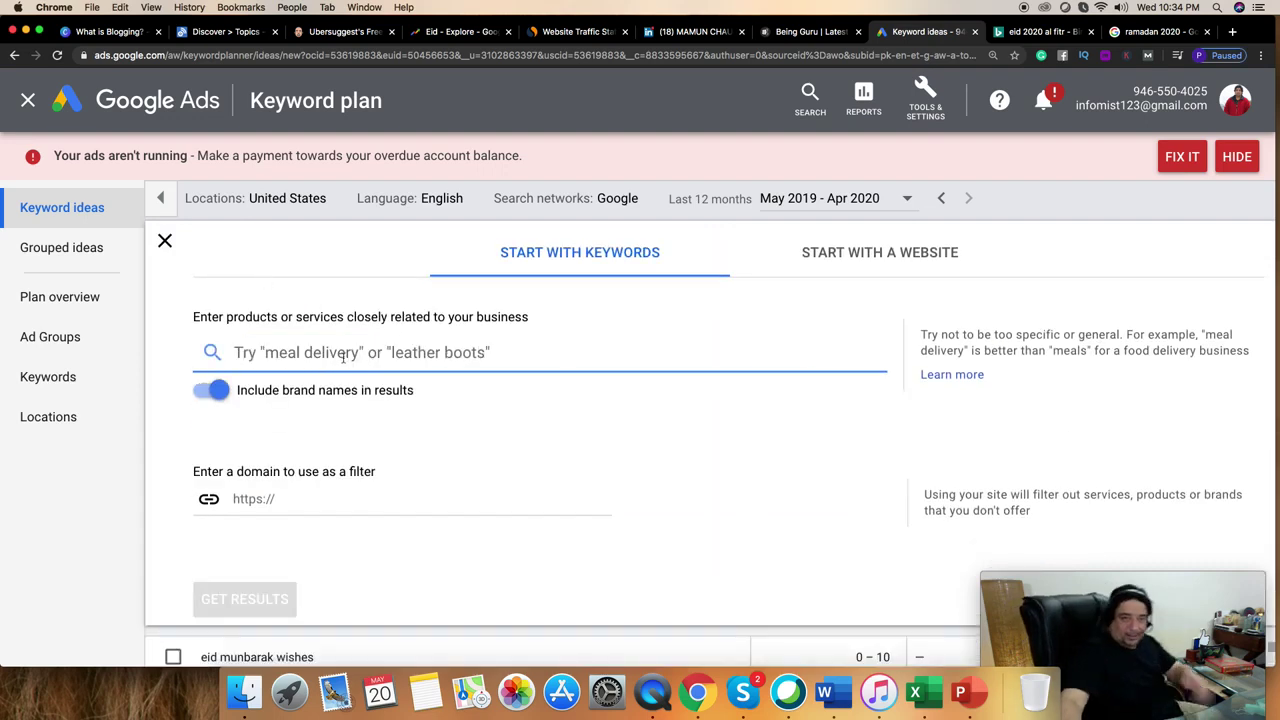
type("eid mub")
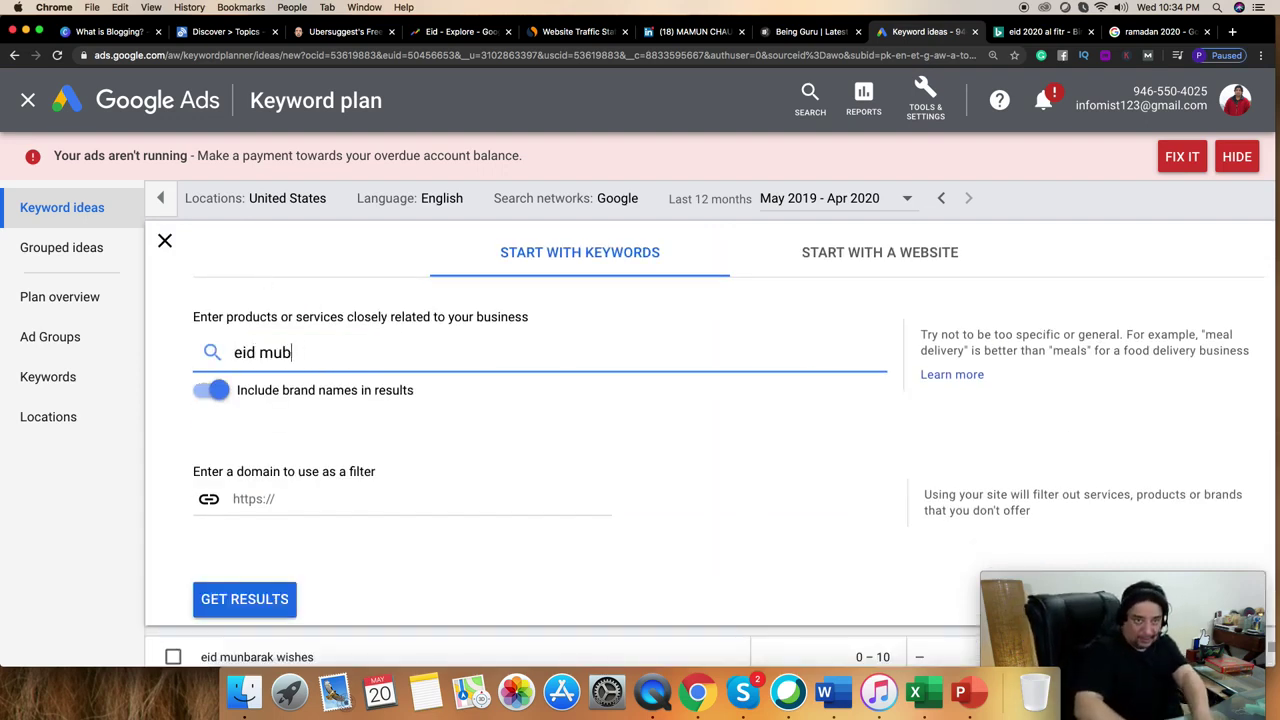
type("arak wisd")
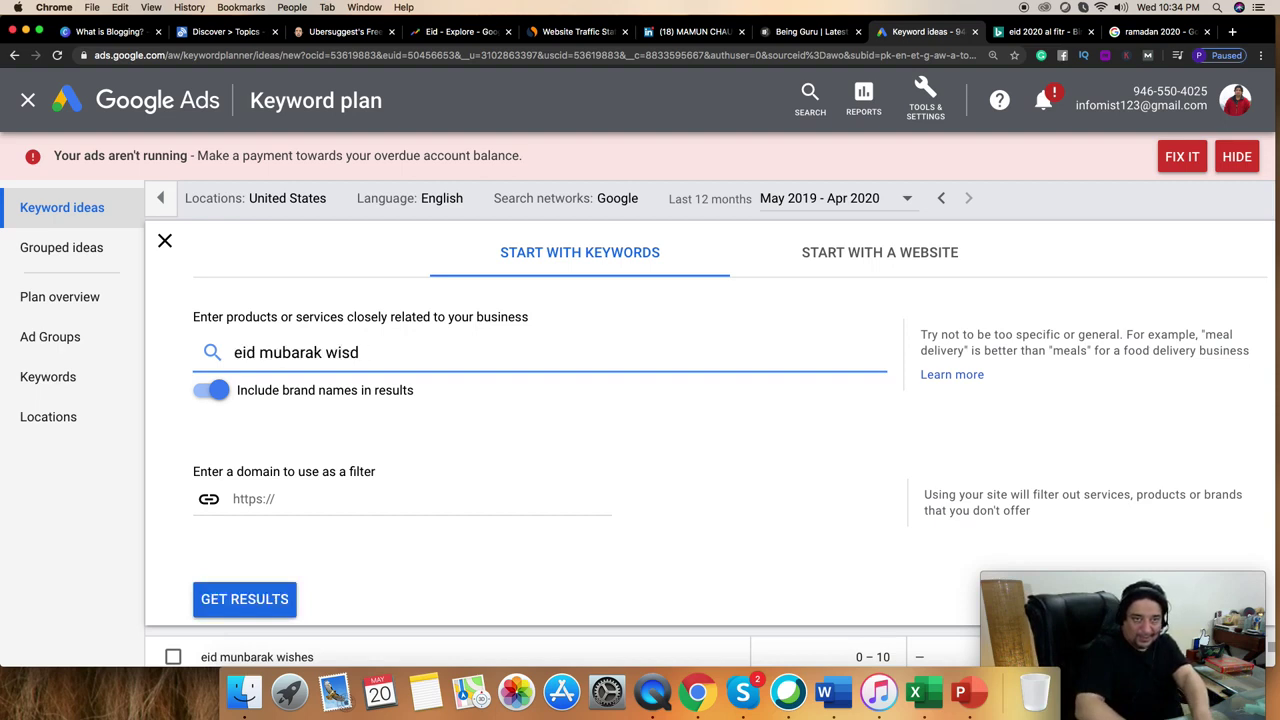
type("heshes")
key("Return")
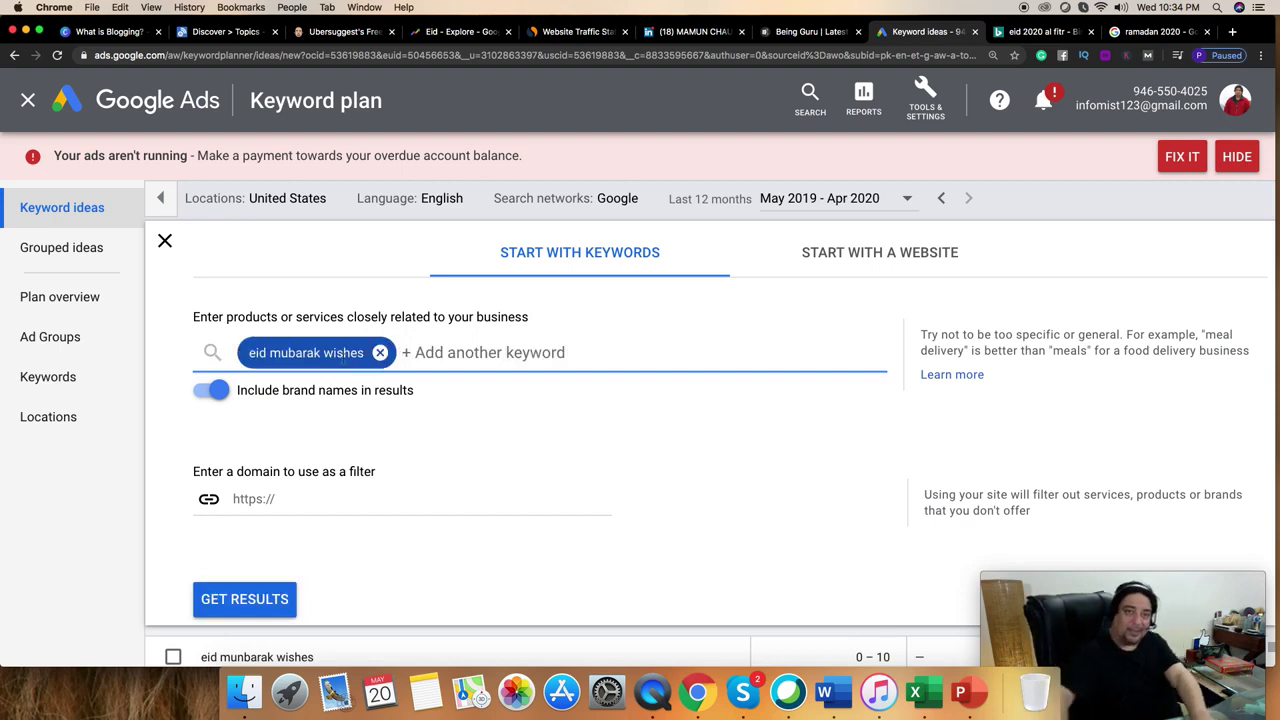
left_click(236, 598)
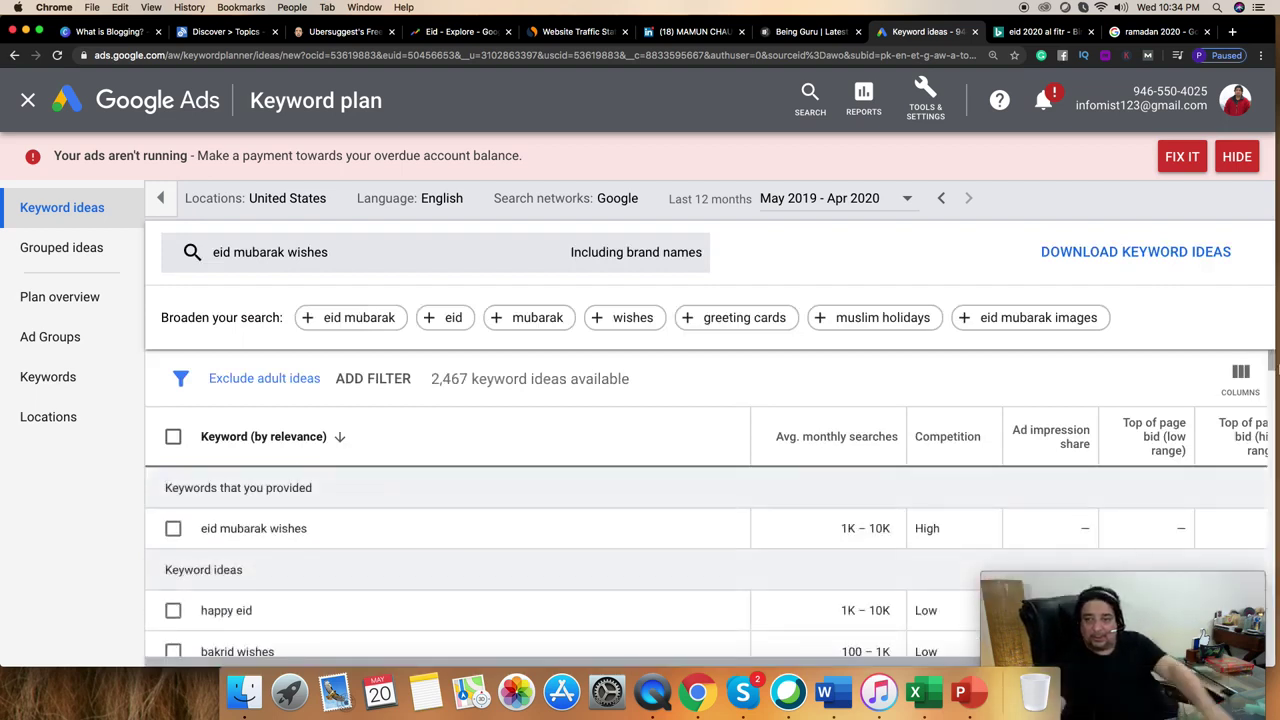
scroll(1270, 367, "down", 1)
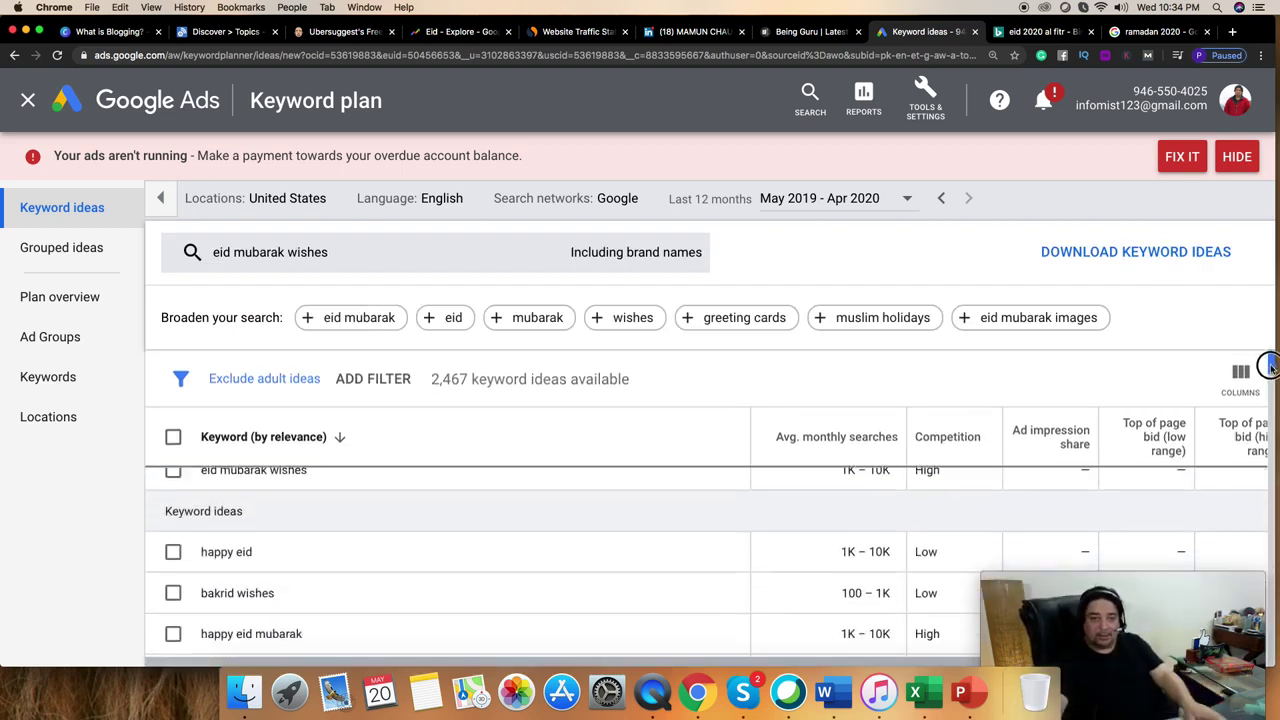
scroll(960, 482, "down", 3)
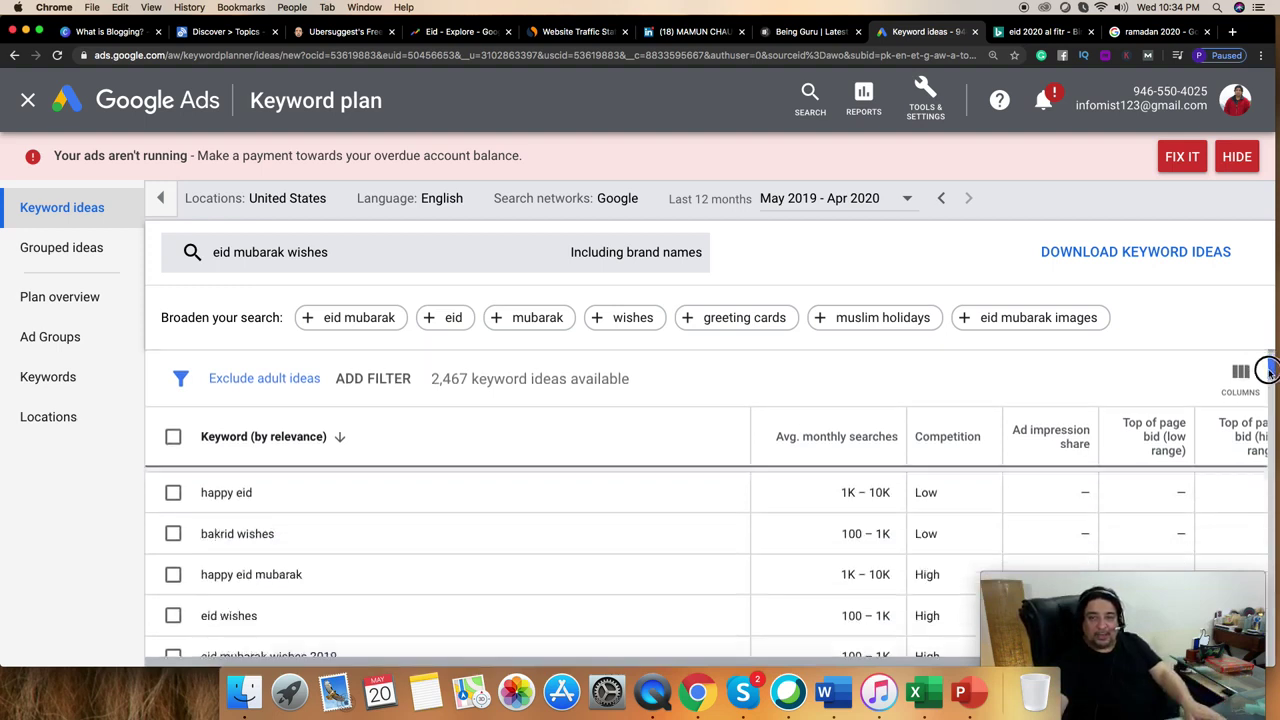
left_click_drag(926, 545, 940, 545)
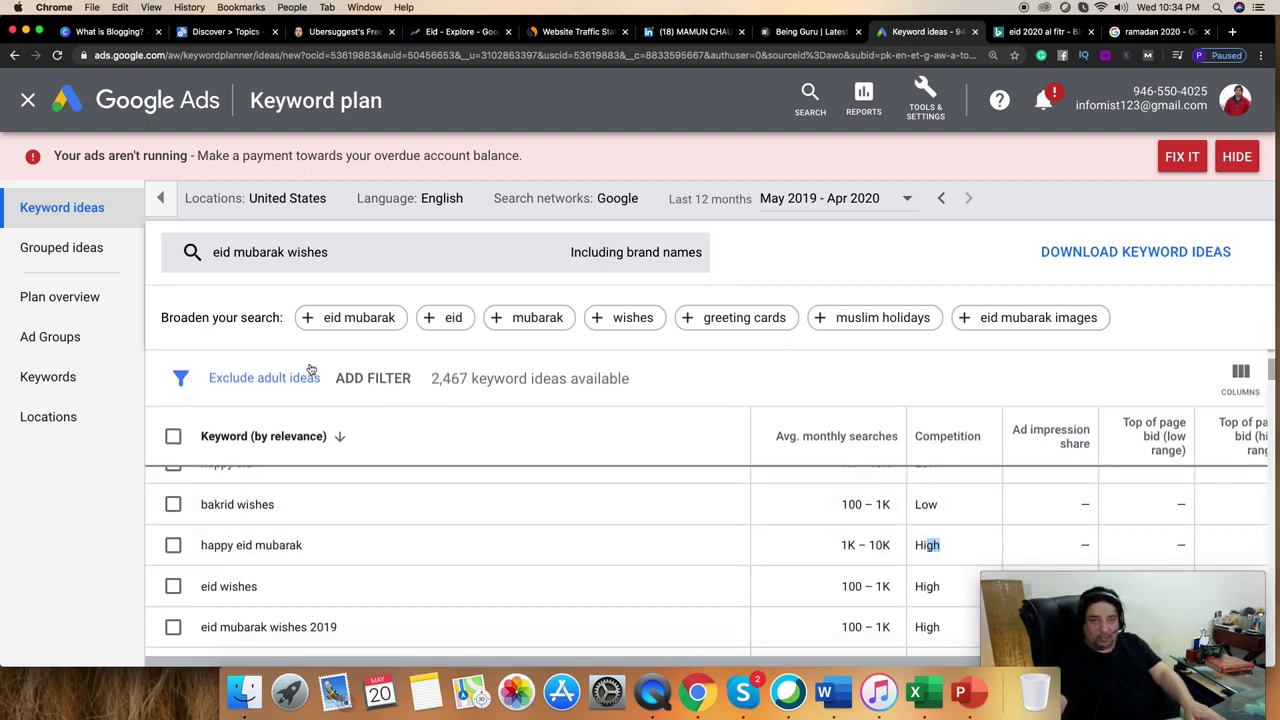
Replace the keyword with "eid mubarak wishes 2020" and get its keyword ideas
left_click(360, 252)
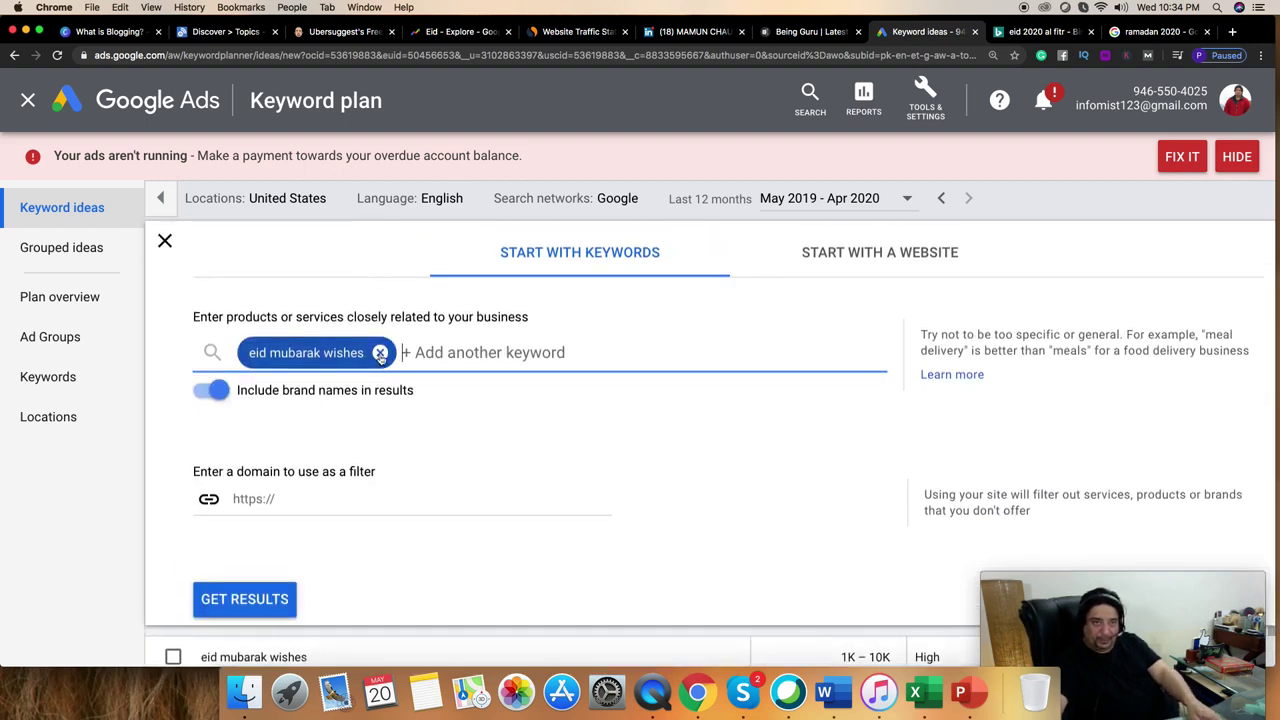
left_click(380, 354)
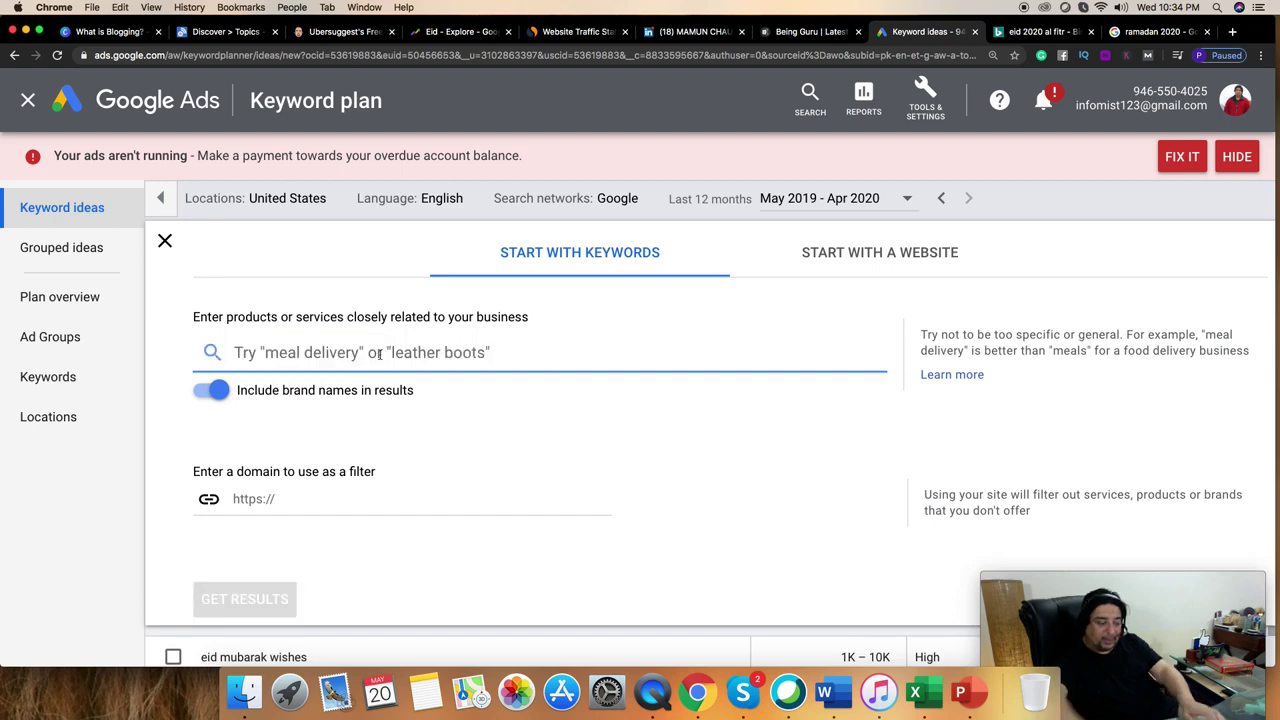
type("eid mubar")
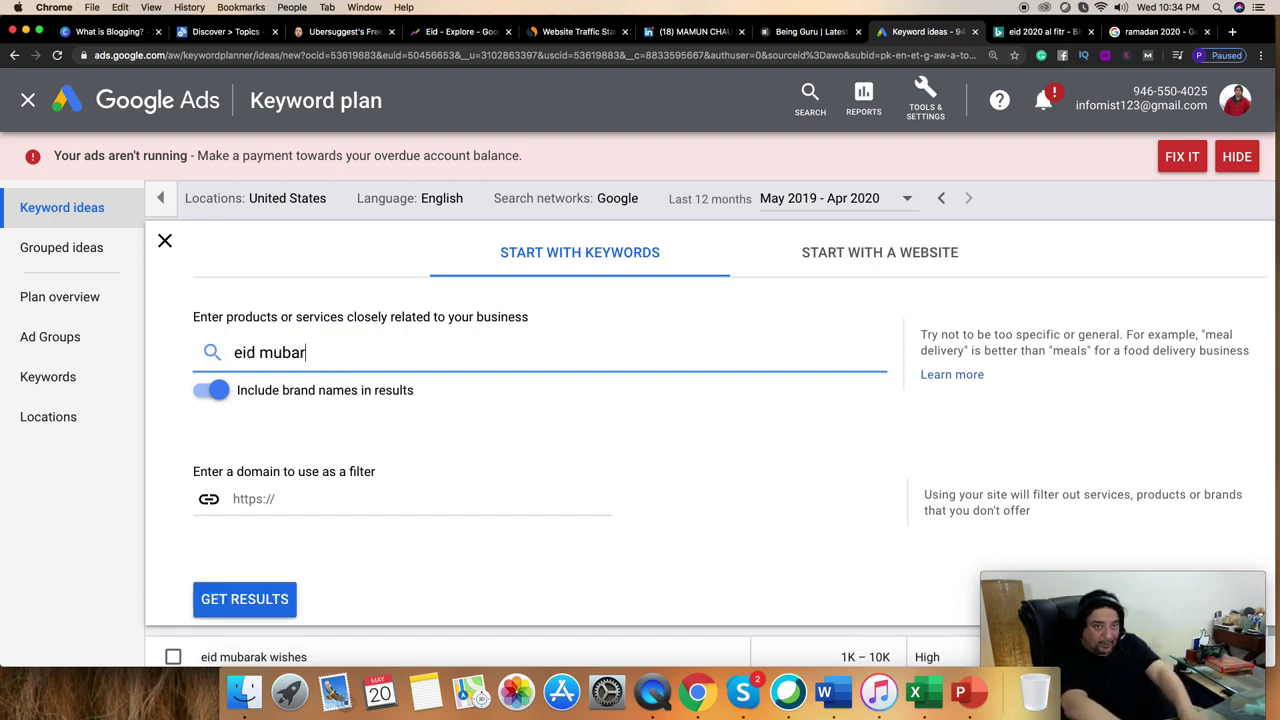
type("ak wishes 2020")
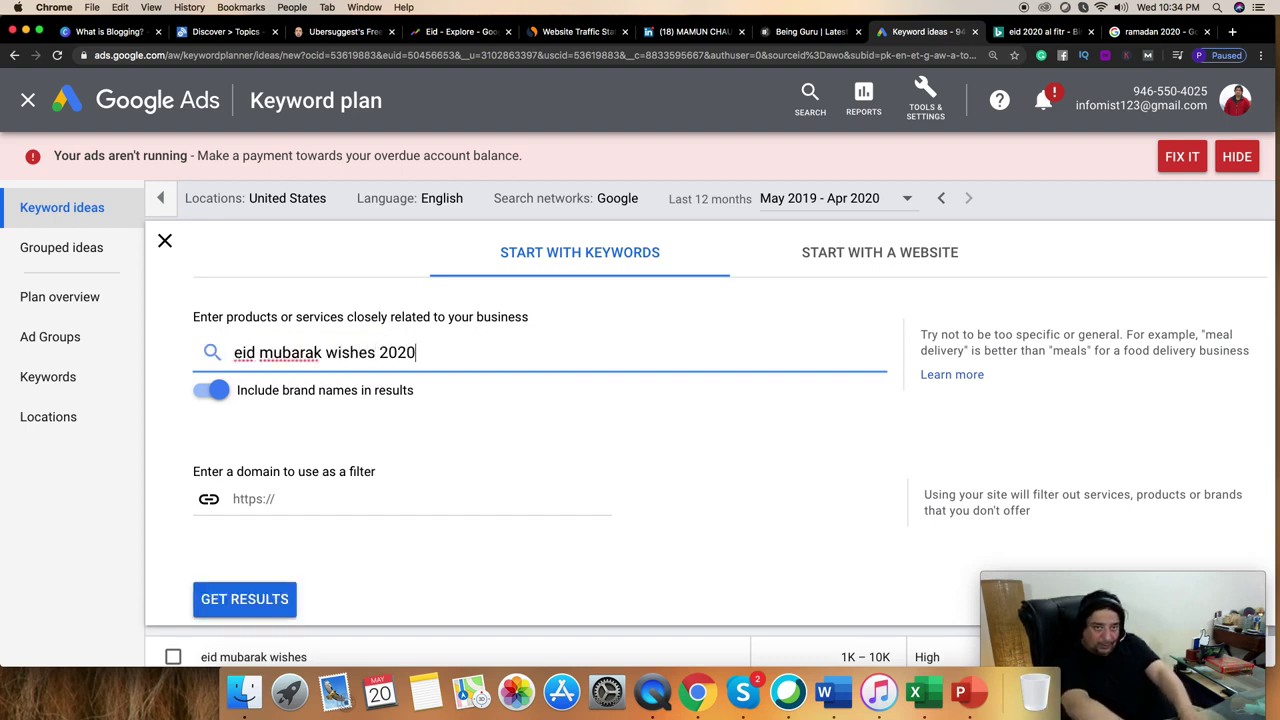
key("Return")
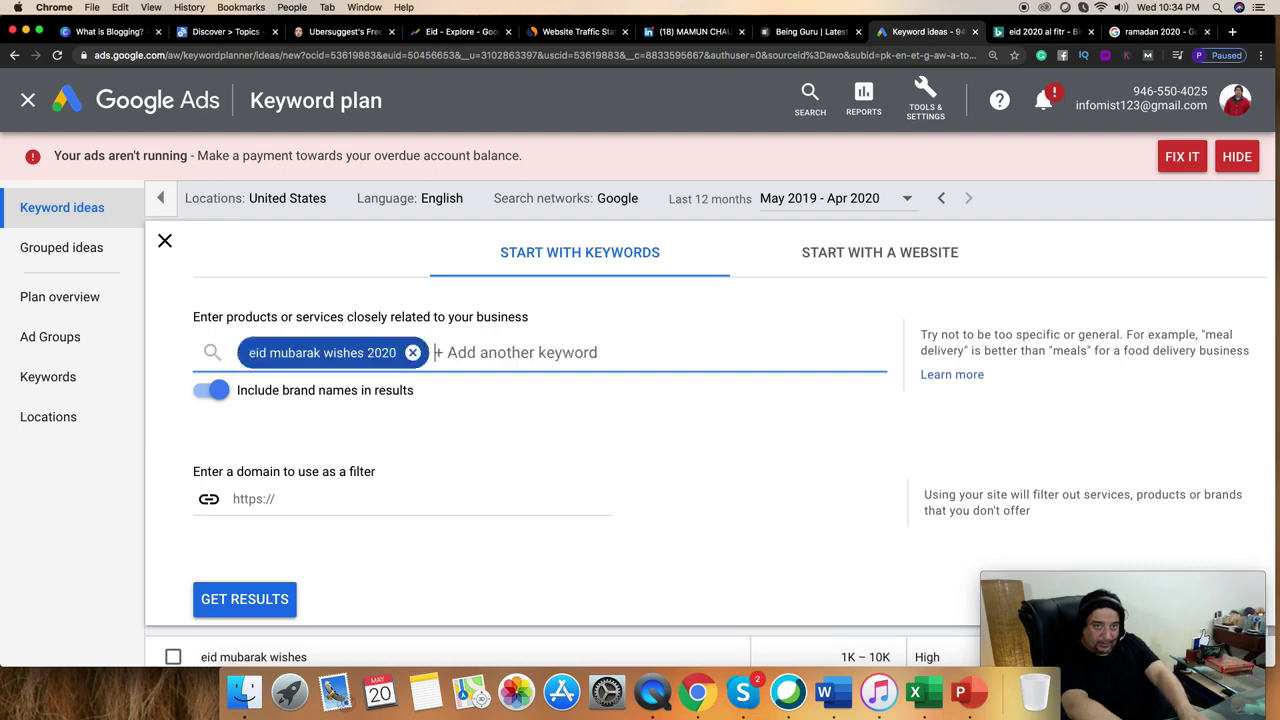
left_click(244, 599)
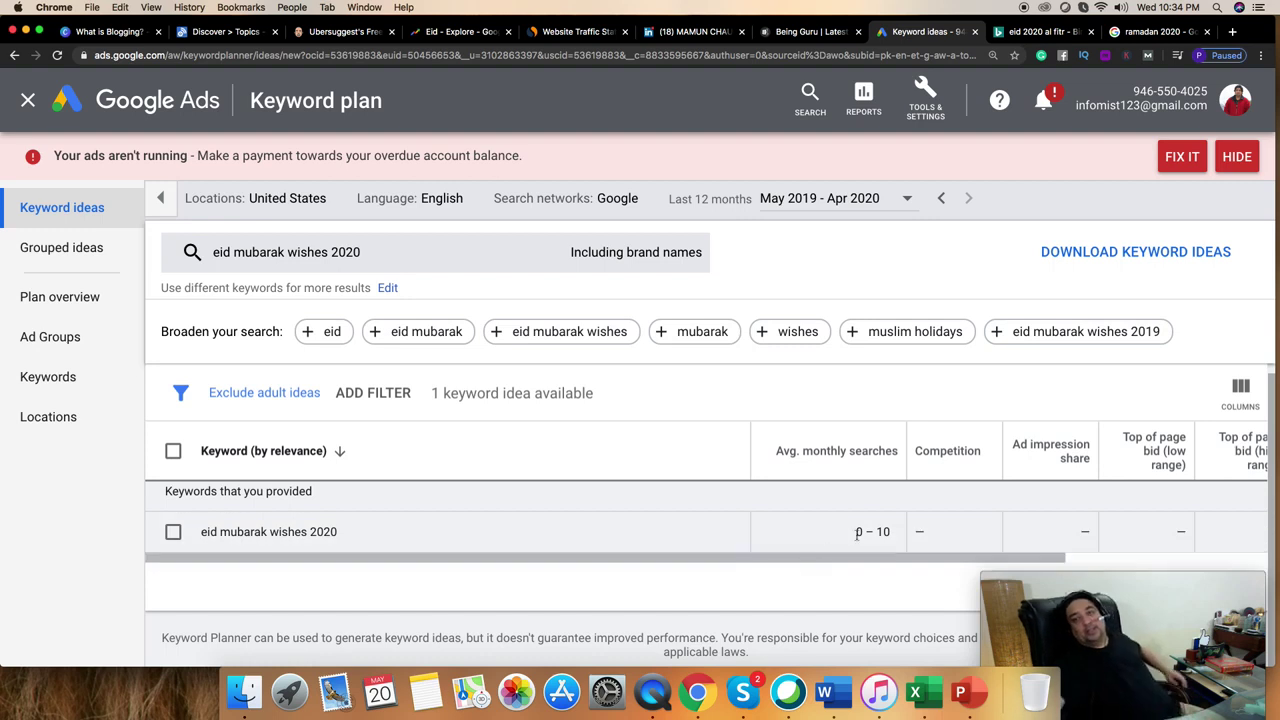
Highlight the average monthly searches for "eid mubarak wishes 2020", the phrase "eid mubarak wishes" and the word "mubarak"
left_click_drag(860, 532, 876, 531)
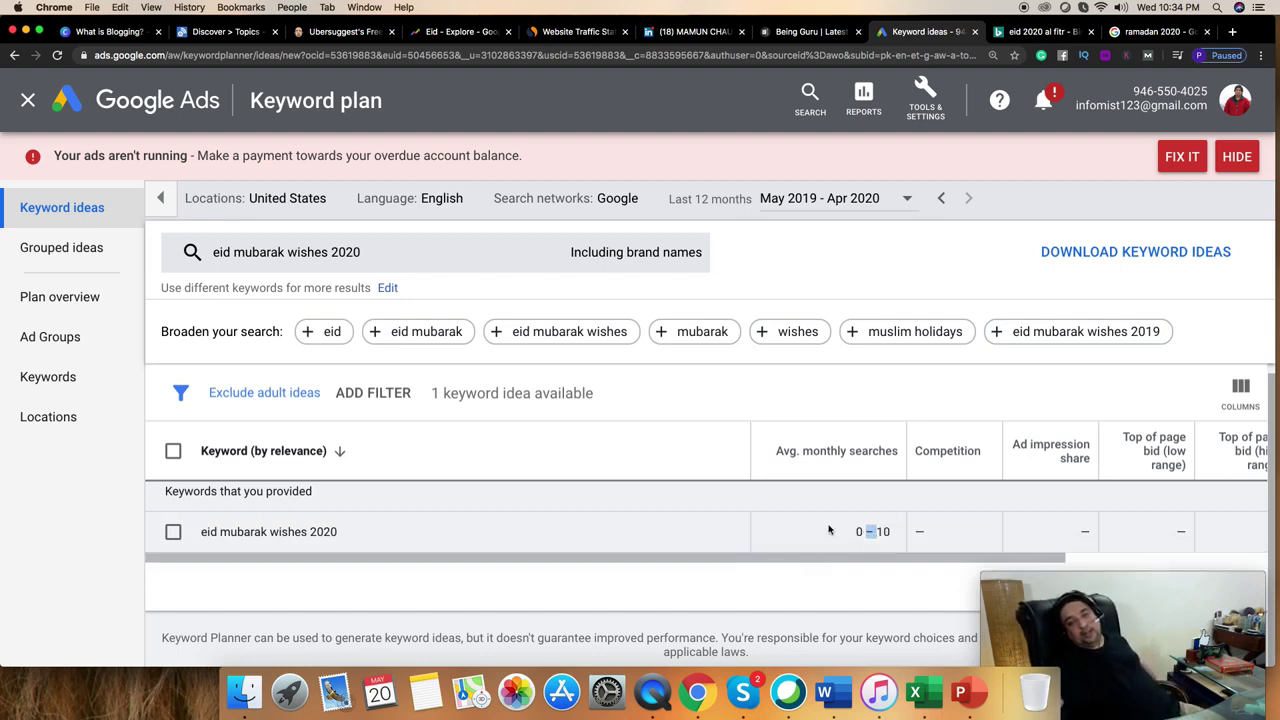
left_click(200, 532)
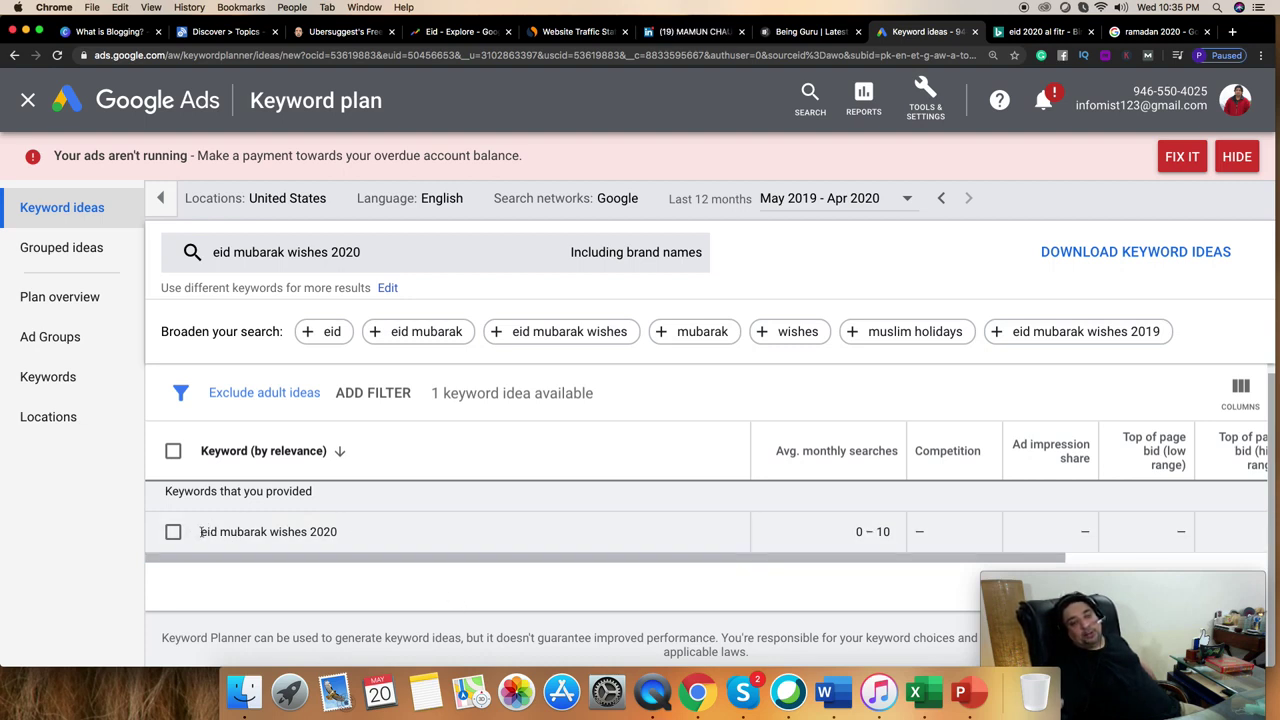
left_click_drag(200, 532, 308, 533)
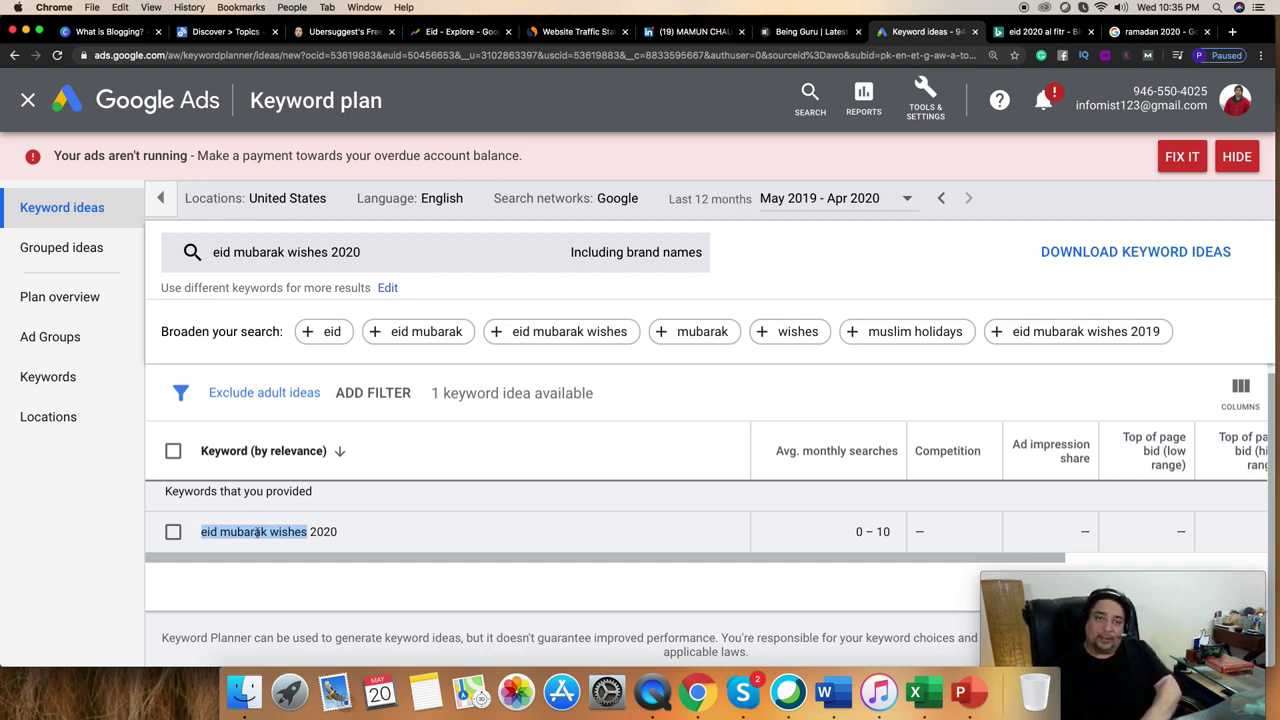
left_click(257, 532)
double_click(243, 532)
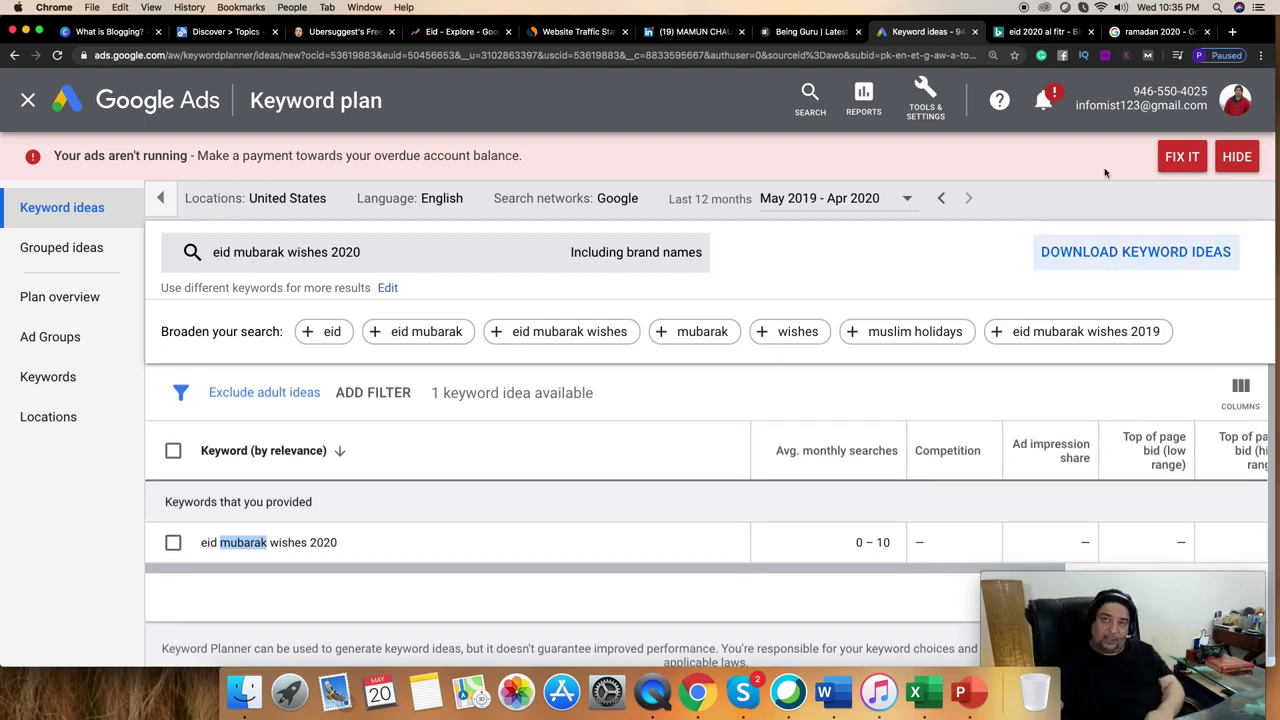
Glance at the Bing results for "eid 2020 al fitr", return to the "What is Blogging?" Canva design and activate QuickTime Player
left_click(1038, 32)
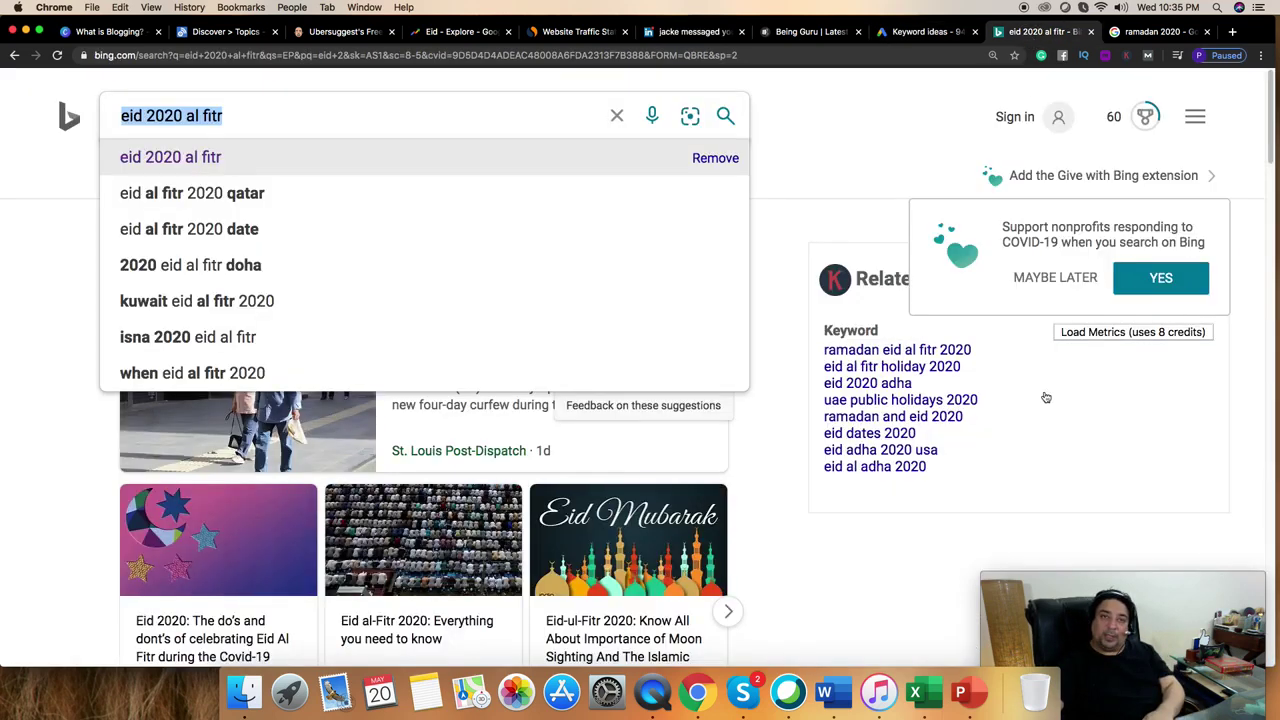
left_click(118, 32)
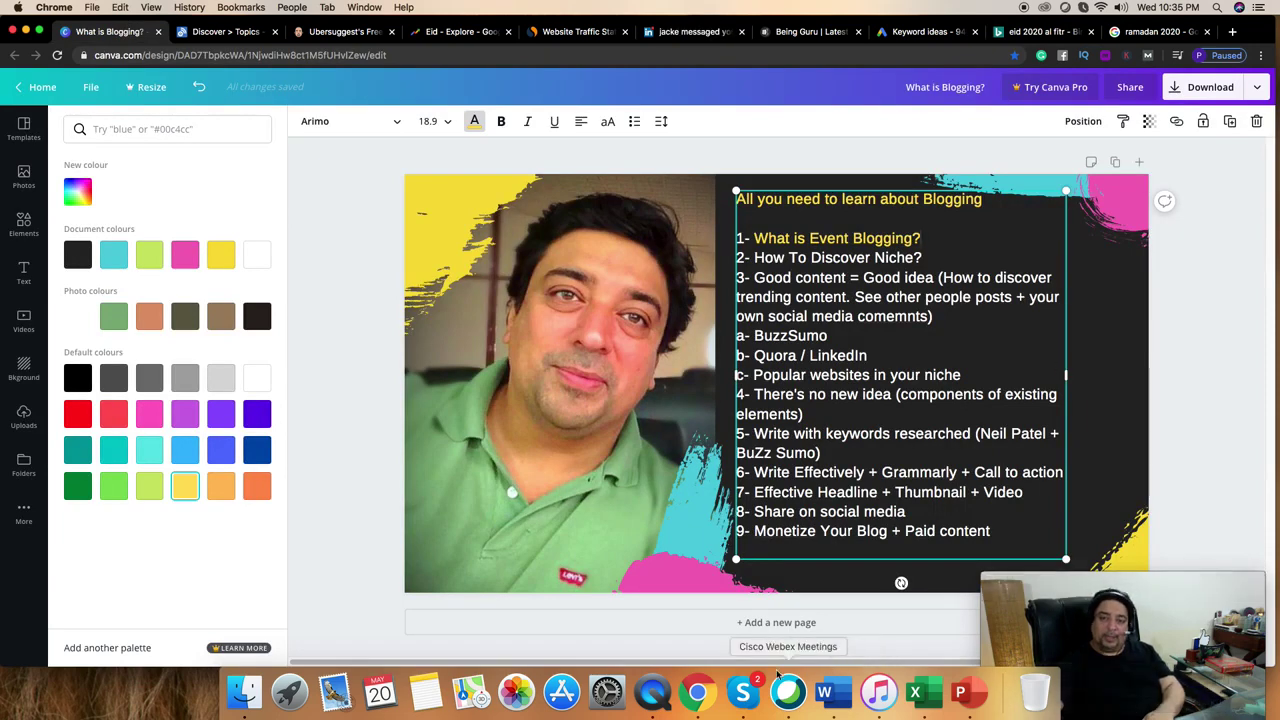
right_click(742, 692)
left_click(658, 697)
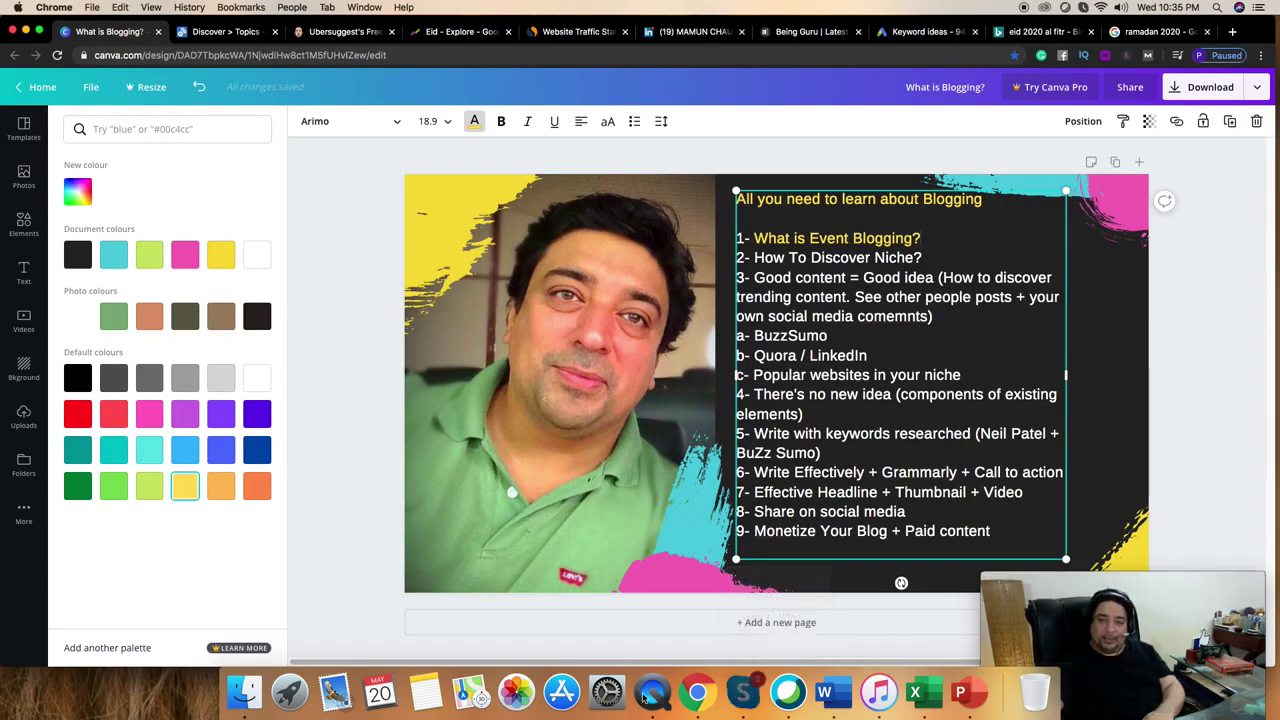